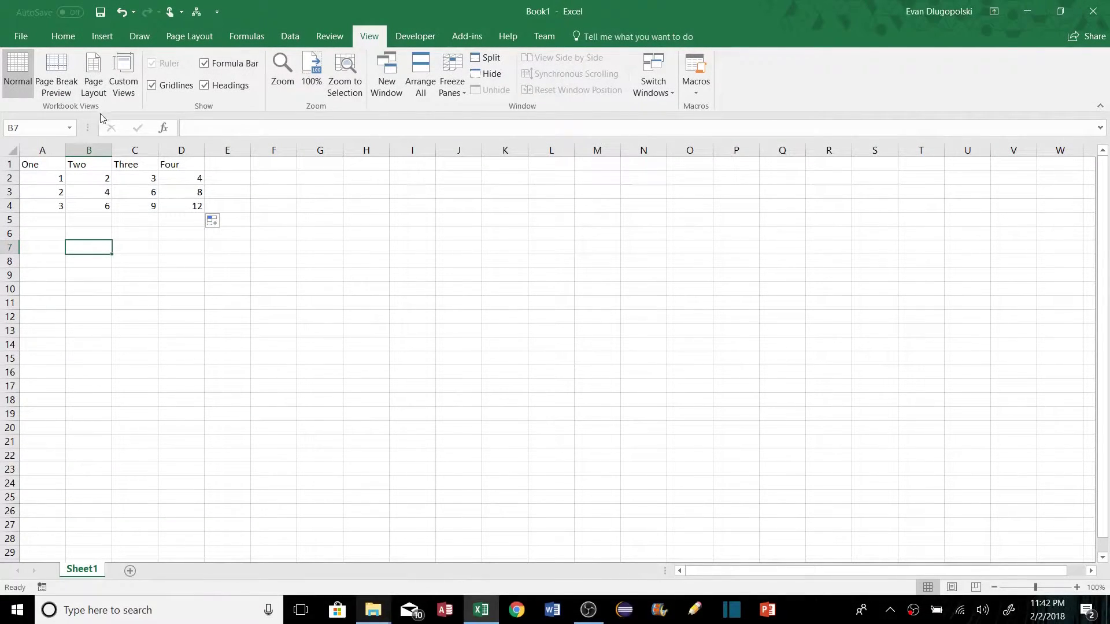
Step: Convert A1:D4 (One, Two, Three, Four) into a formatted table with headers and filter buttons
{"action": "left_click_drag", "start_coordinate": [41, 167], "coordinate": [193, 204]}
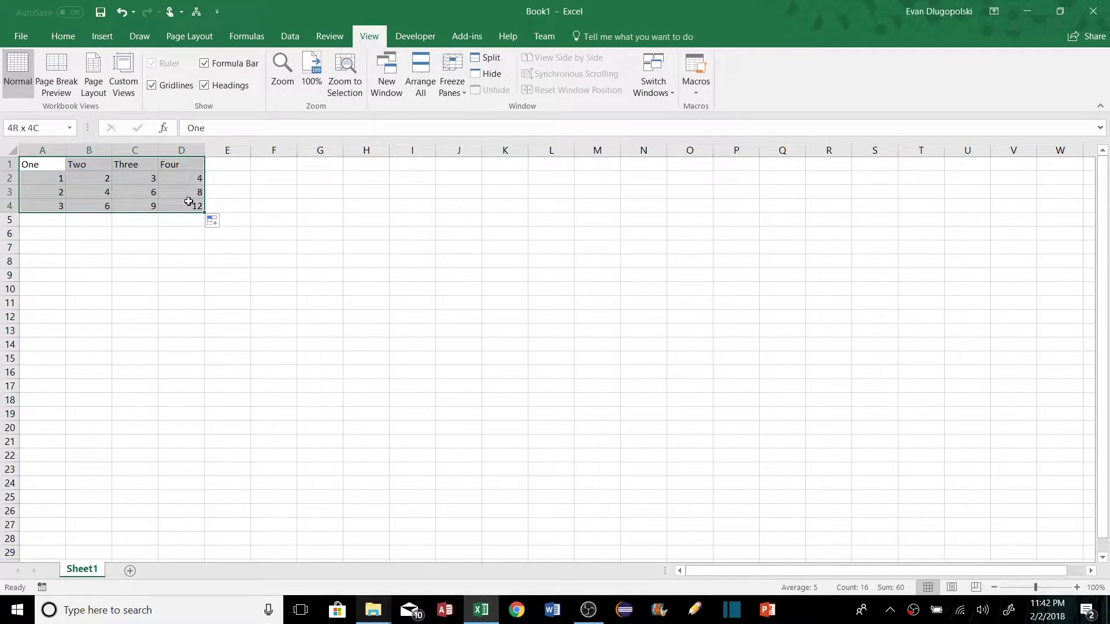
{"action": "left_click", "coordinate": [104, 38]}
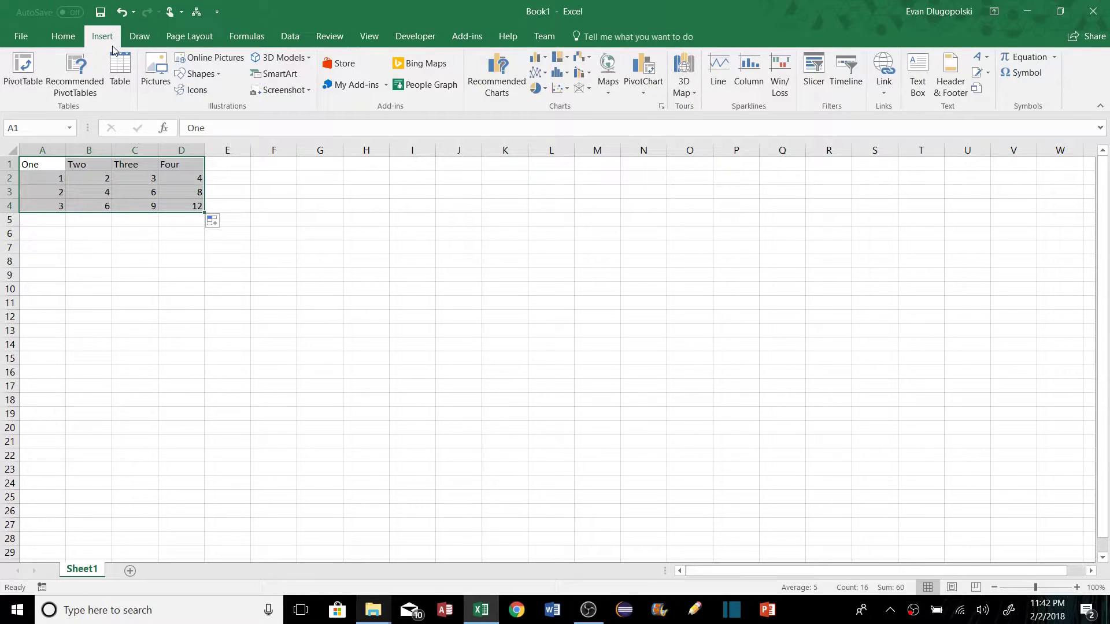
{"action": "left_click", "coordinate": [124, 75]}
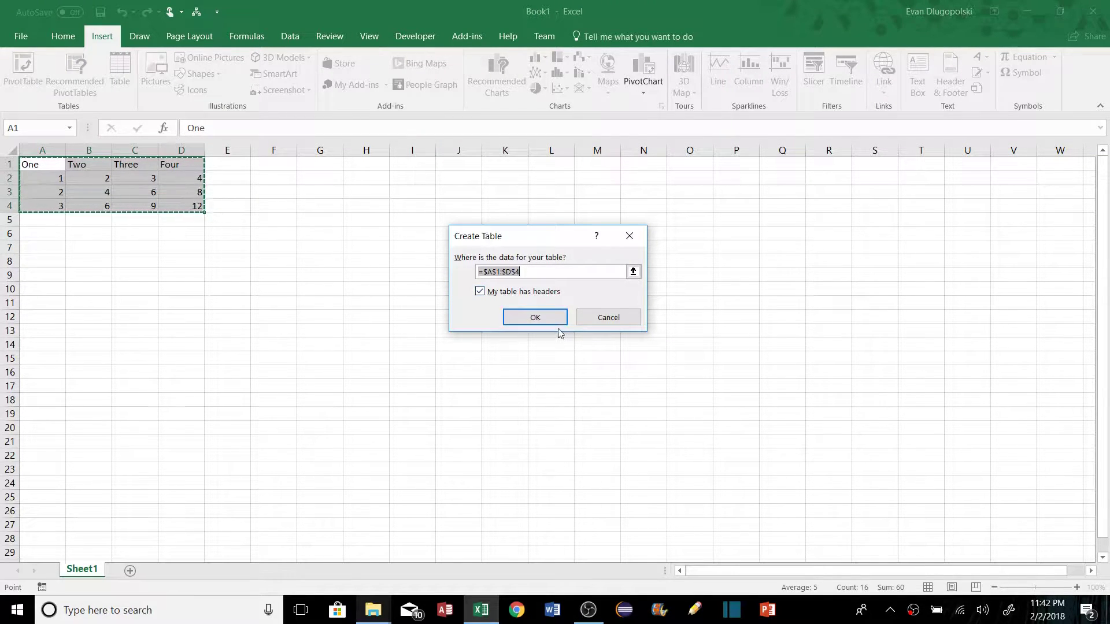
{"action": "left_click", "coordinate": [535, 318]}
{"action": "left_click", "coordinate": [119, 243]}
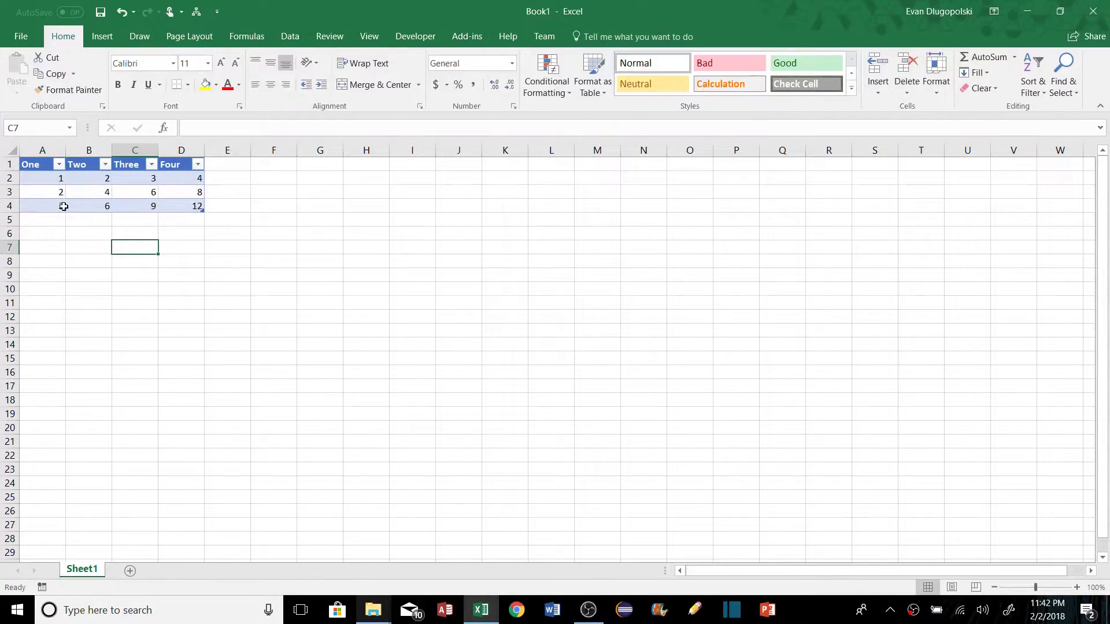
Step: Click into the table and open, then close, the Two column's sort and filter options
{"action": "left_click", "coordinate": [44, 182]}
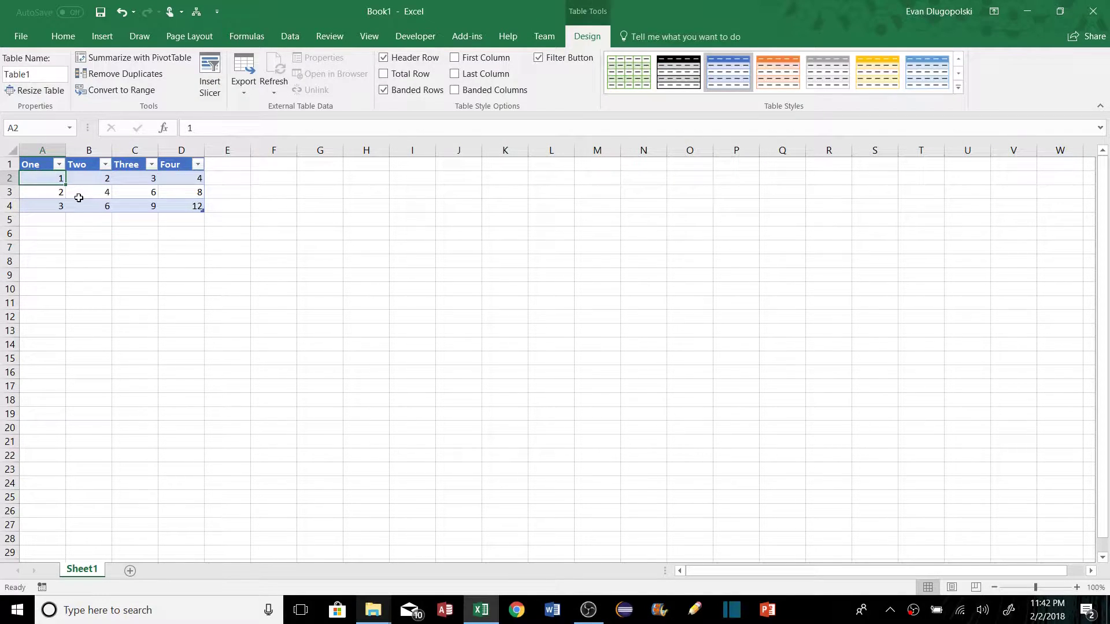
{"action": "left_click", "coordinate": [196, 209]}
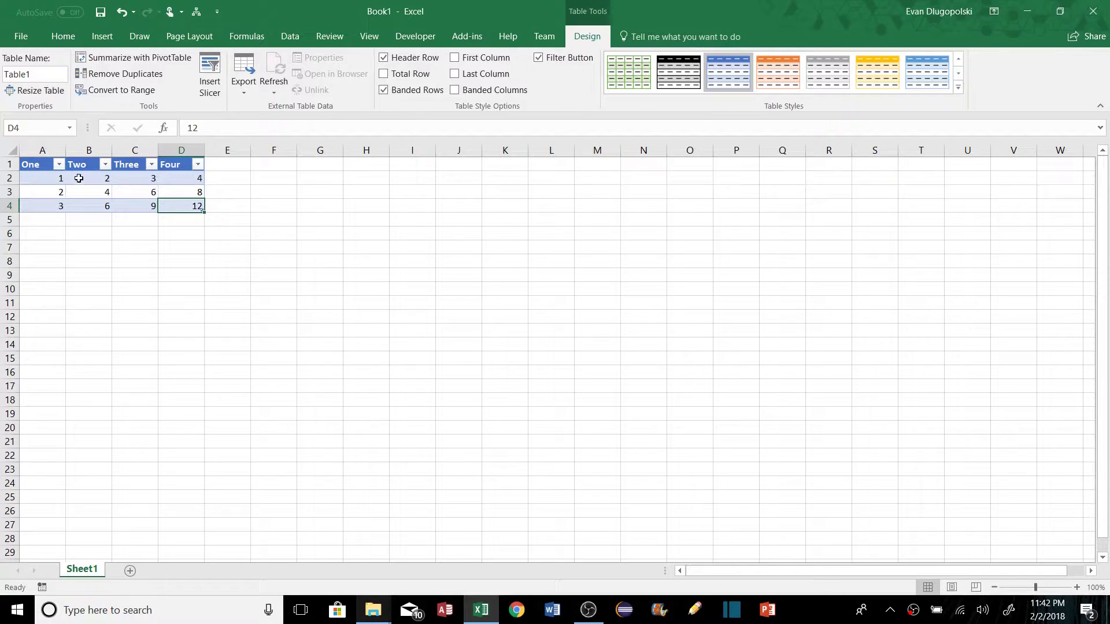
{"action": "left_click", "coordinate": [93, 162]}
{"action": "left_click", "coordinate": [106, 165]}
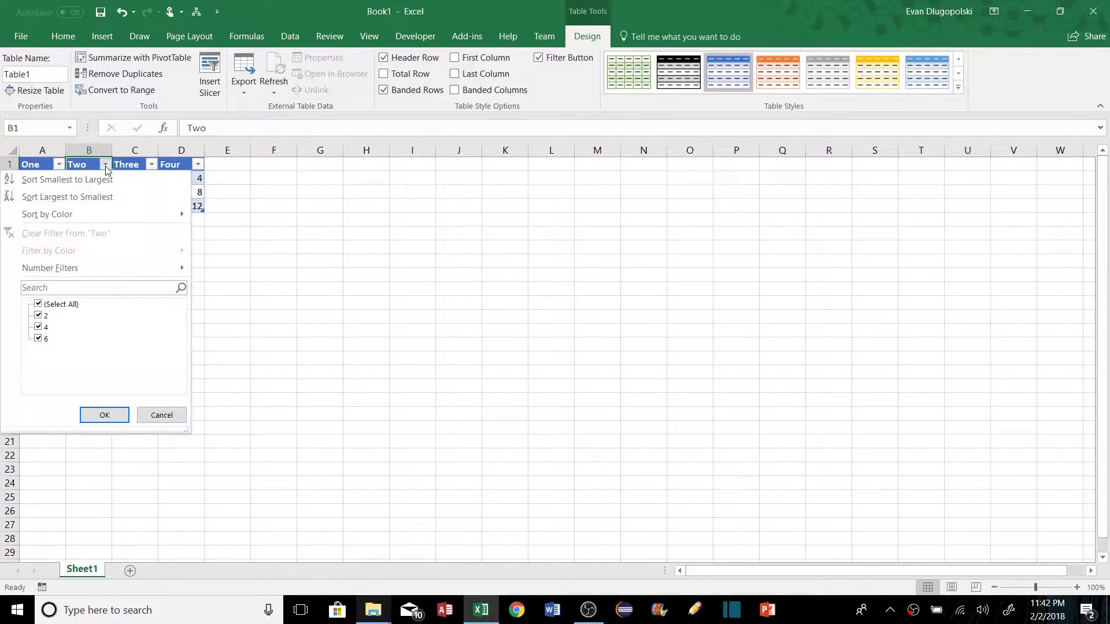
{"action": "left_click", "coordinate": [105, 166]}
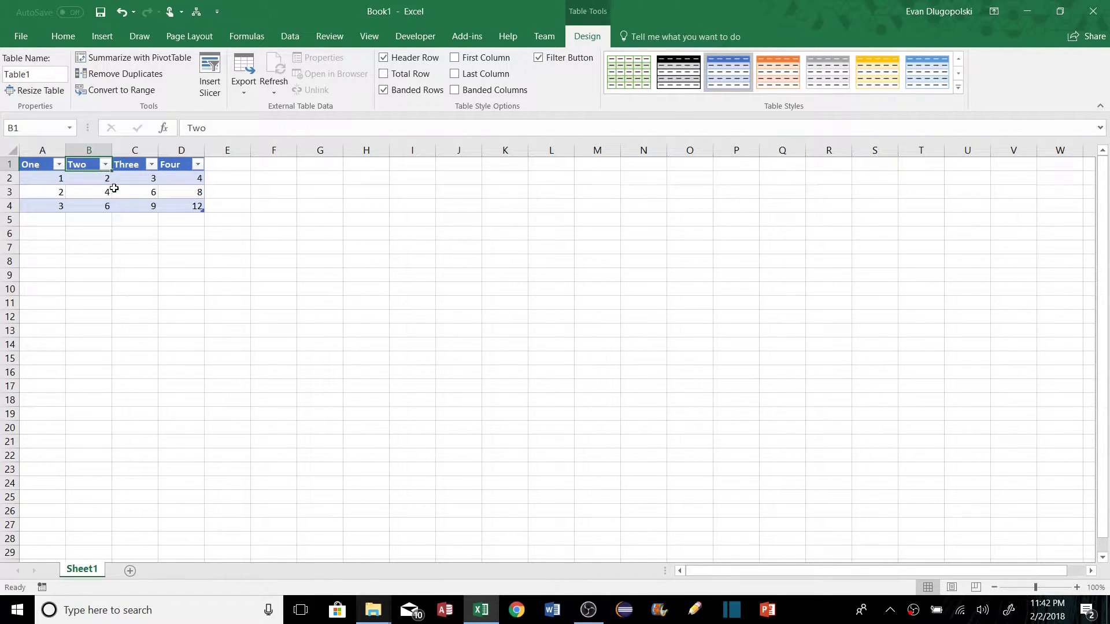
Step: Select the Three column with Ctrl+Shift+Down and move it before the Two column
{"action": "left_click", "coordinate": [135, 165]}
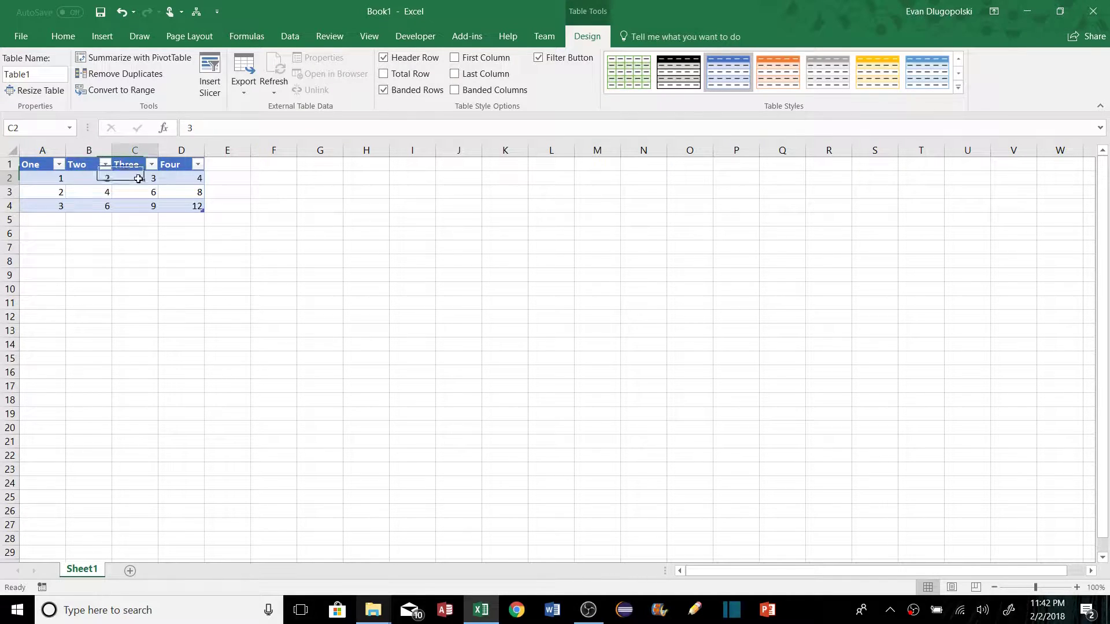
{"action": "key", "text": "ctrl+shift+Down"}
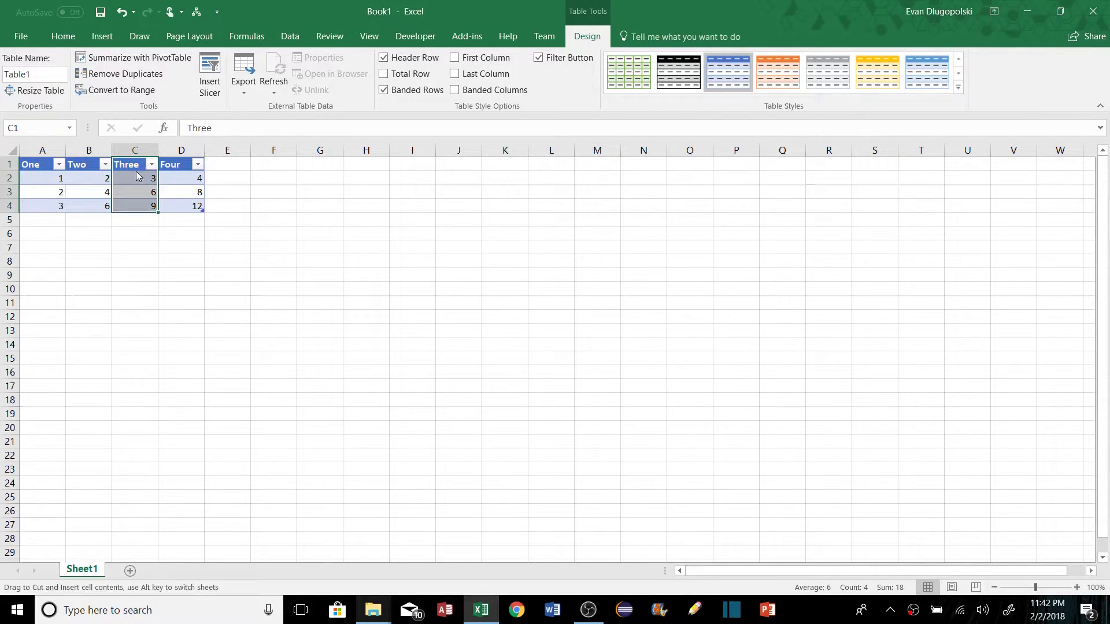
{"action": "left_click_drag", "start_coordinate": [89, 165], "coordinate": [73, 169]}
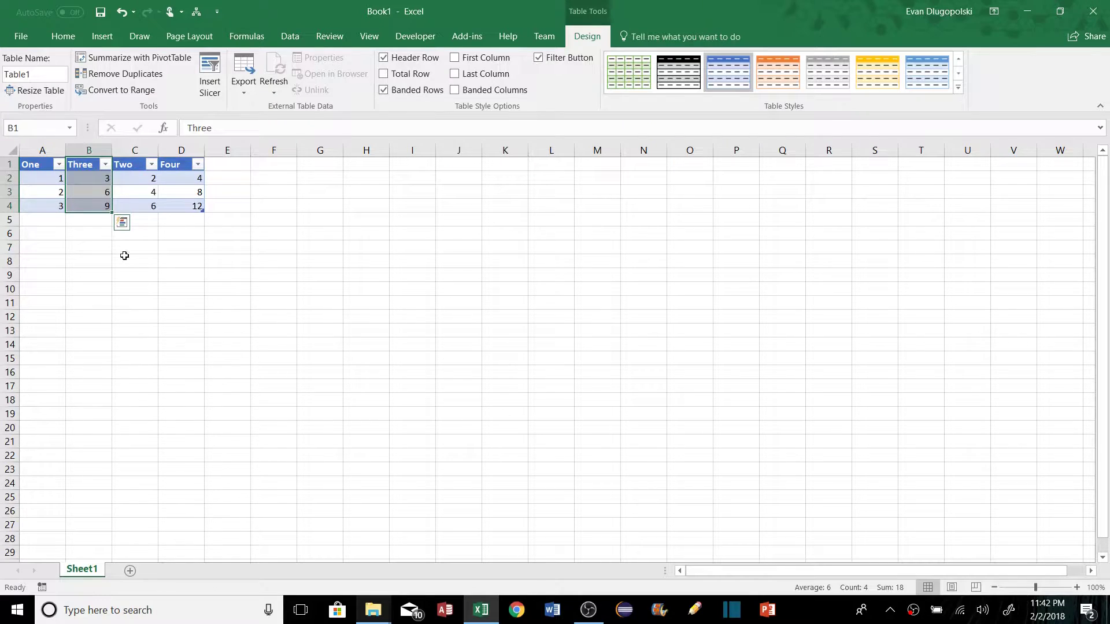
{"action": "left_click", "coordinate": [124, 257]}
{"action": "left_click", "coordinate": [186, 190]}
{"action": "left_click", "coordinate": [193, 179]}
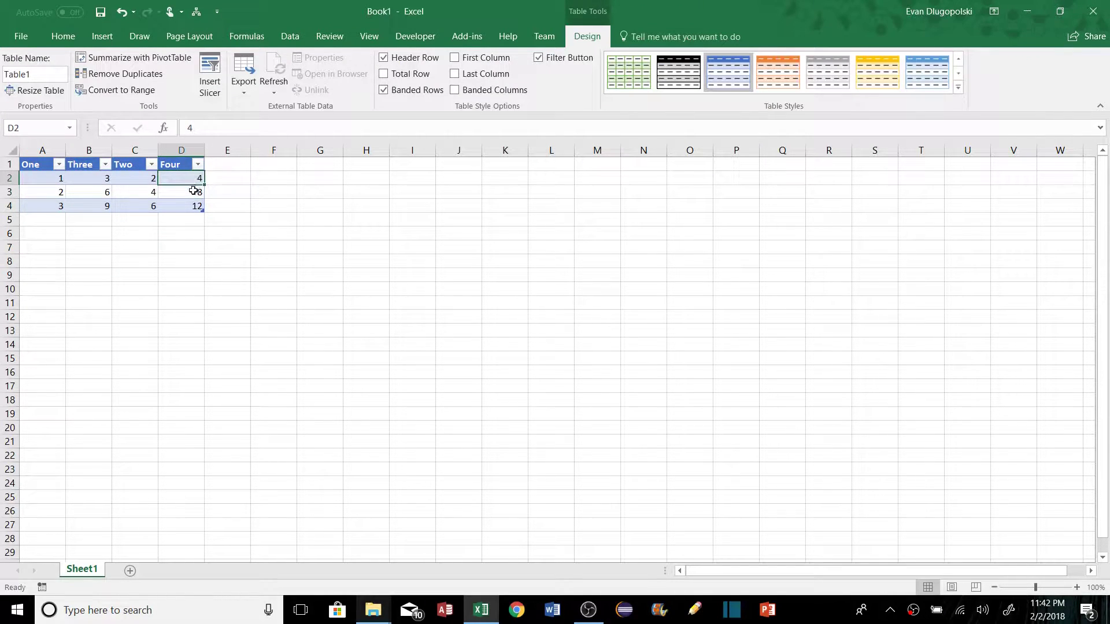
{"action": "left_click", "coordinate": [213, 165]}
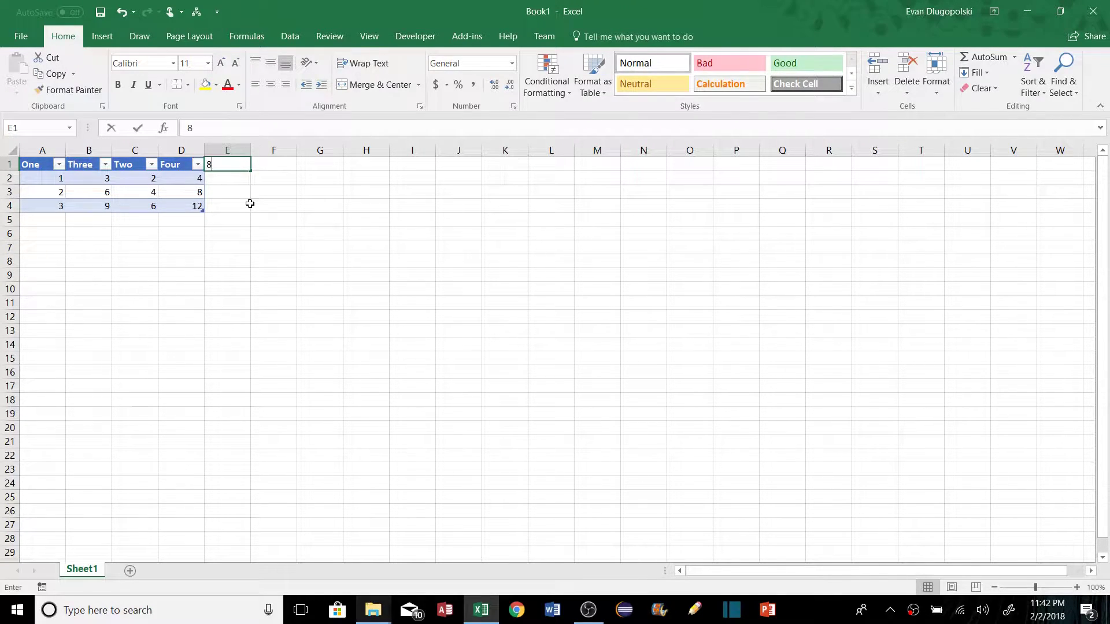
{"action": "type", "text": "ight"}
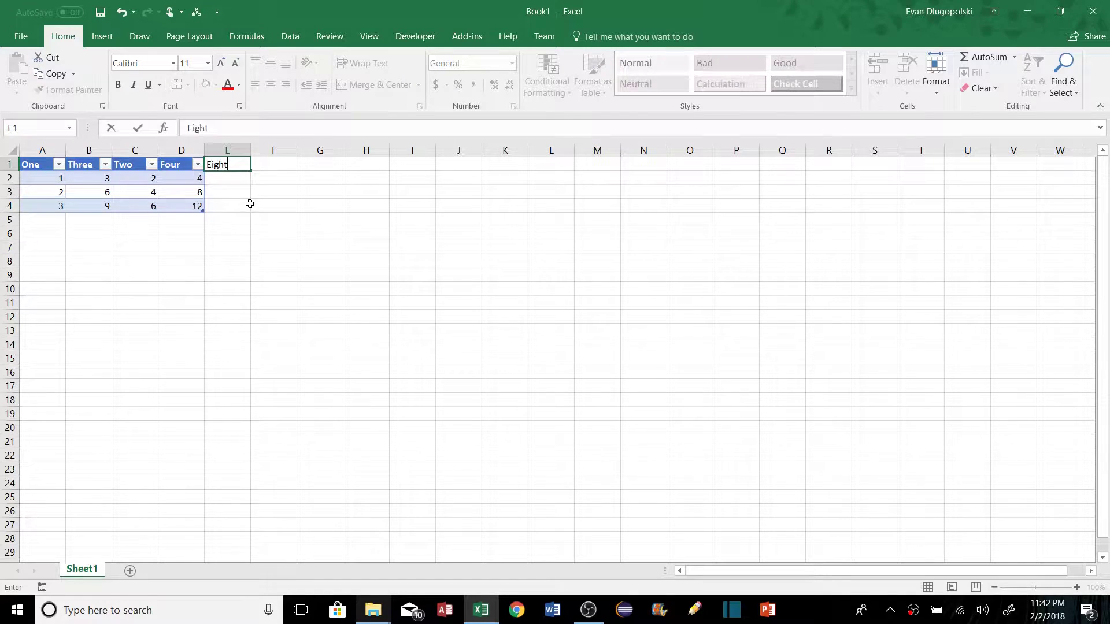
{"action": "key", "text": "Return"}
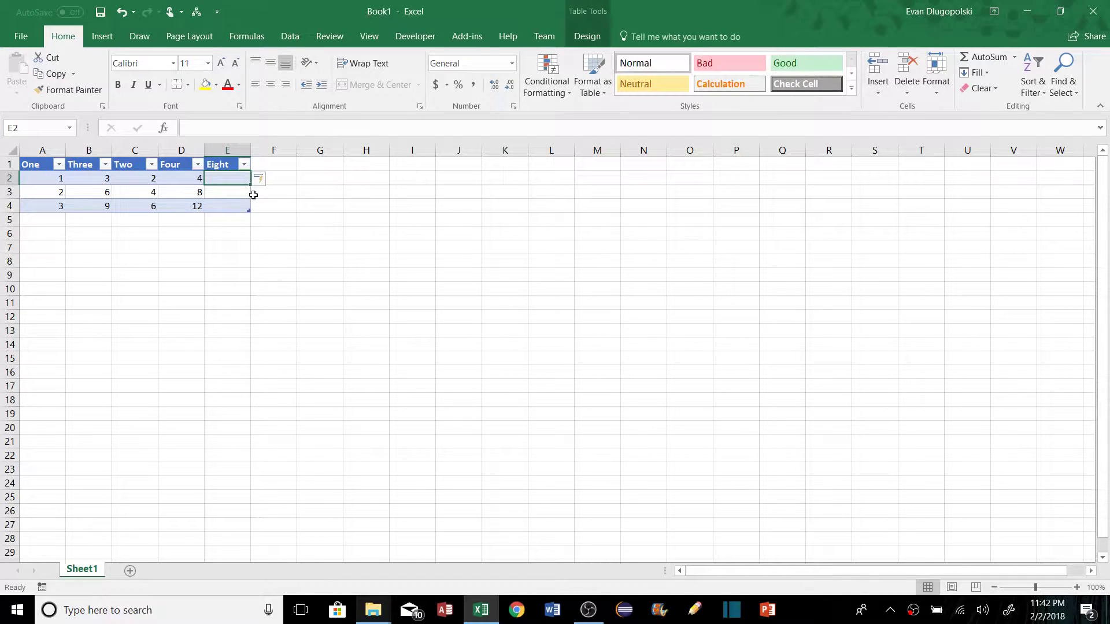
{"action": "type", "text": "="}
{"action": "key", "text": "Left"}
{"action": "type", "text": "*"}
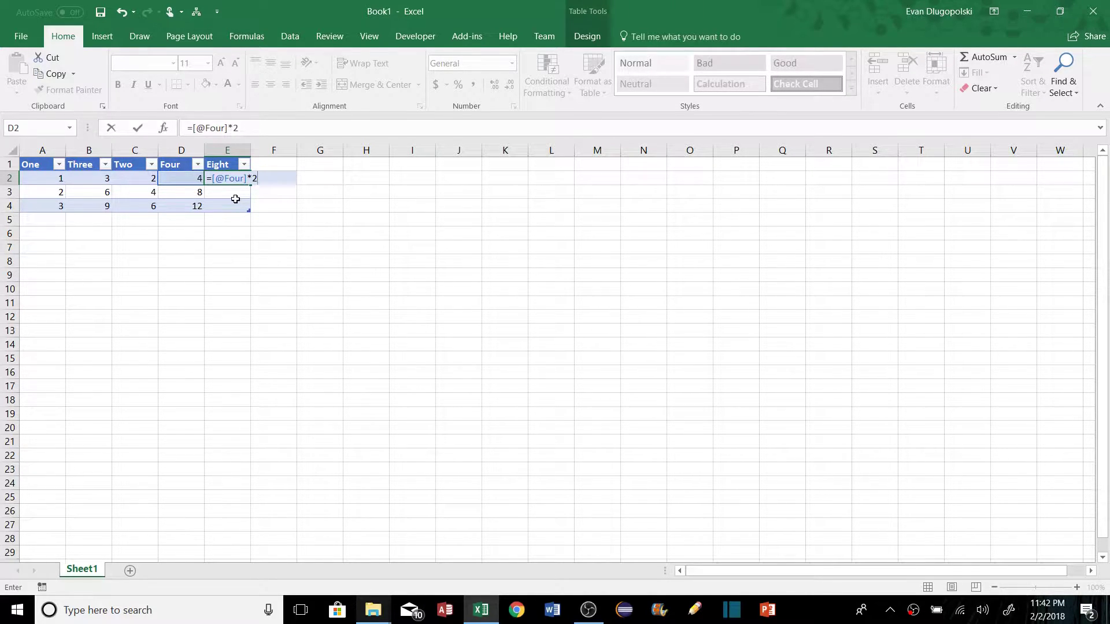
{"action": "key", "text": "Return"}
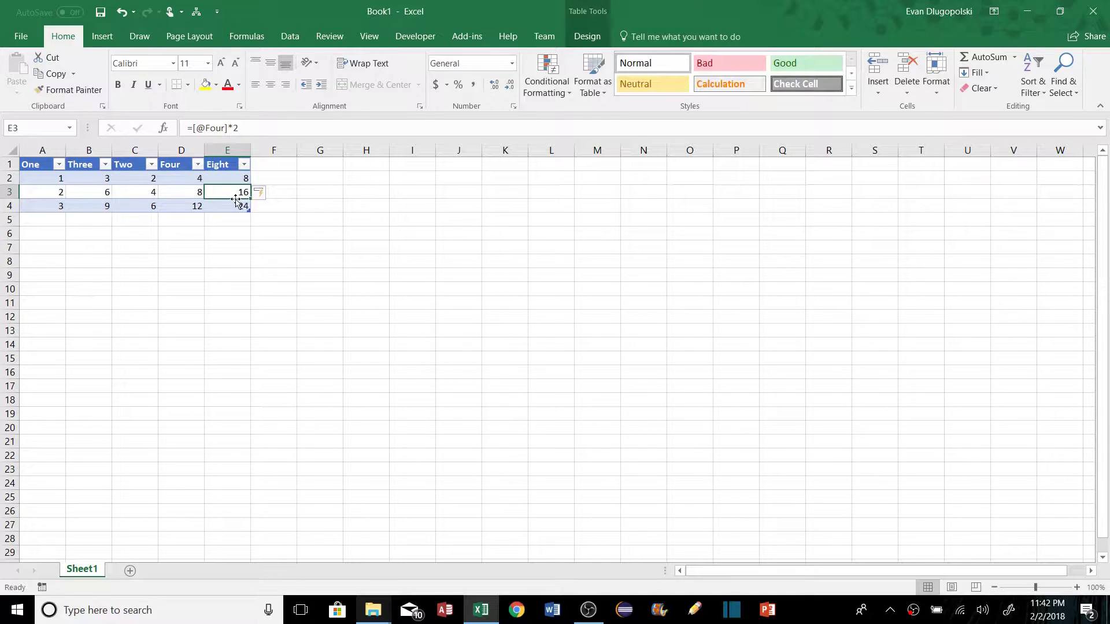
Step: Check the Eight formula down to E4, then Tab from E4 to add a table row
{"action": "key", "text": "Down"}
{"action": "key", "text": "Down"}
{"action": "left_click", "coordinate": [233, 208]}
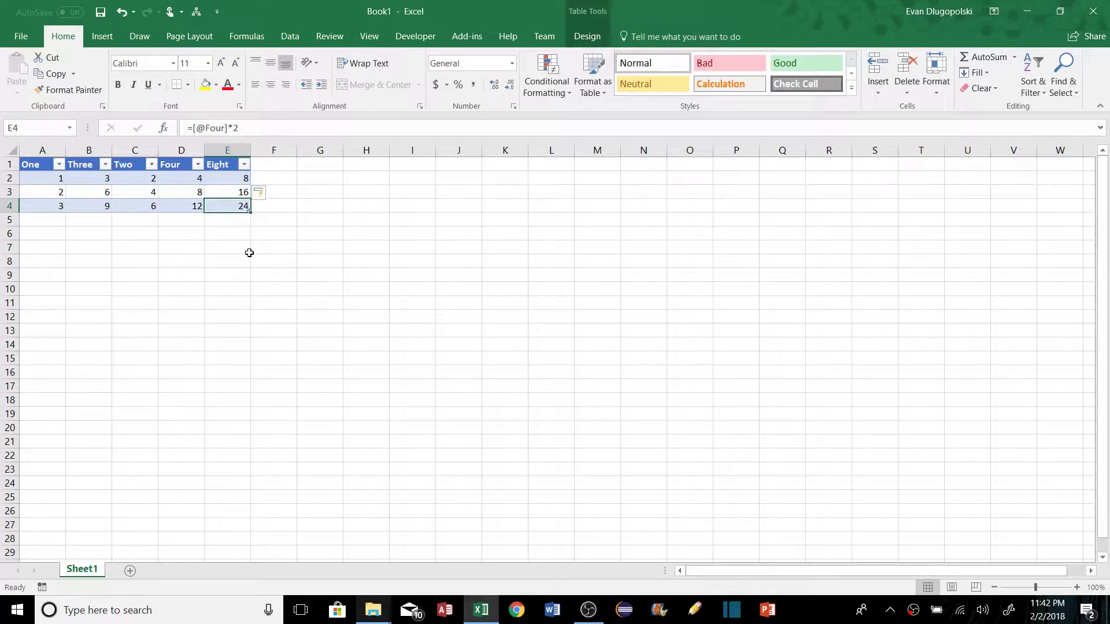
{"action": "key", "text": "Left"}
{"action": "key", "text": "Left"}
{"action": "key", "text": "Left"}
{"action": "key", "text": "Left"}
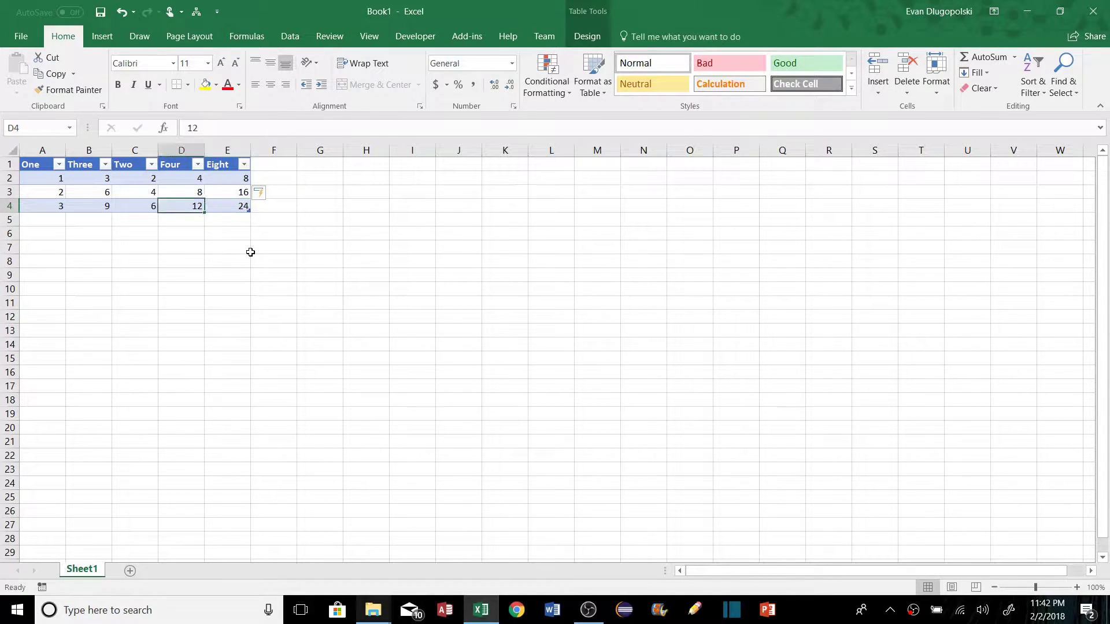
{"action": "key", "text": "Right"}
{"action": "key", "text": "Right"}
{"action": "key", "text": "Right"}
{"action": "key", "text": "Right"}
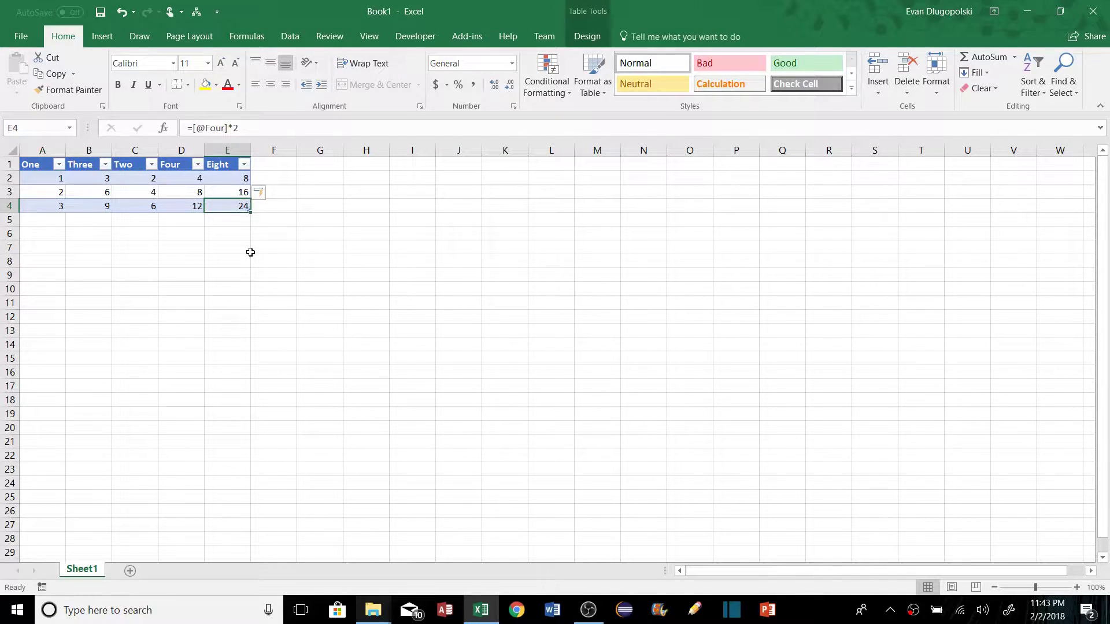
{"action": "key", "text": "Tab"}
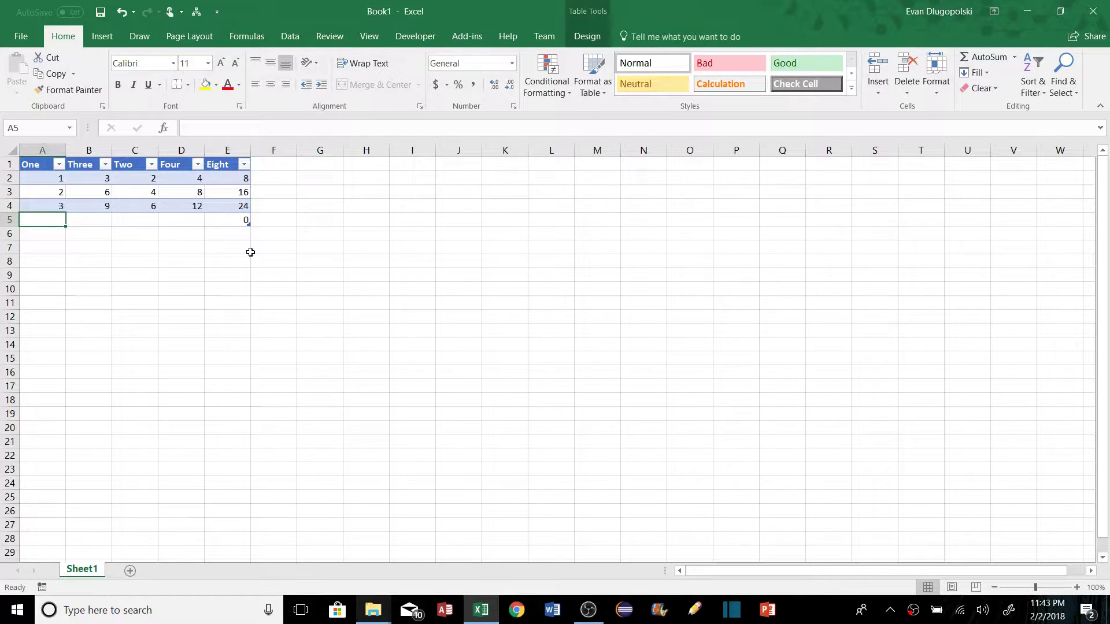
Step: Enter 4, 12, 8 and 16 across row 5 and check that E5 calculates 32
{"action": "type", "text": "4"}
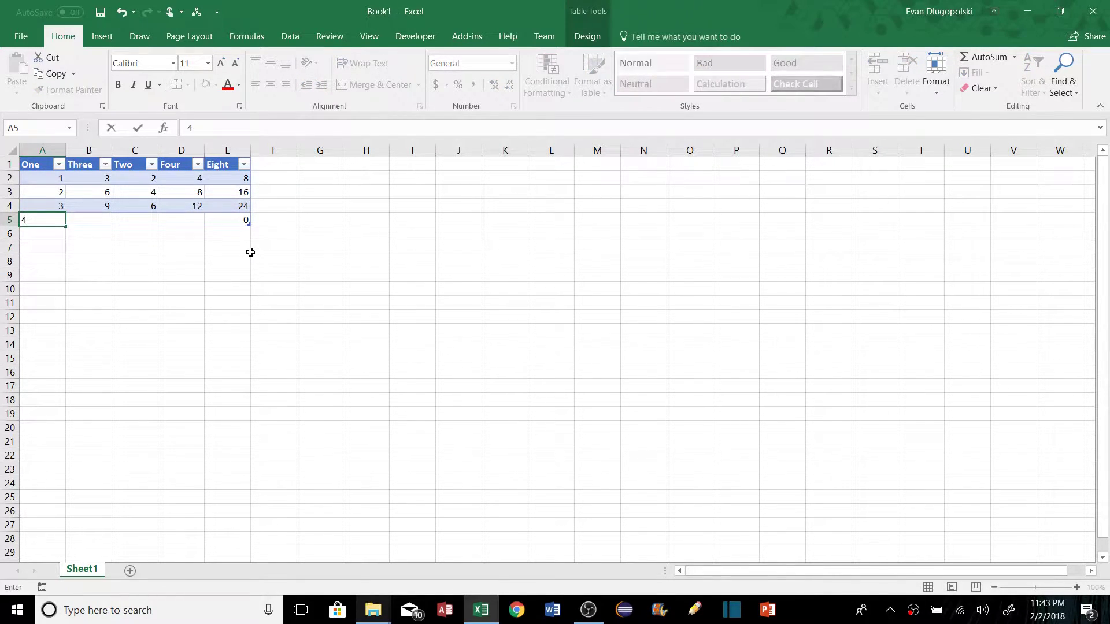
{"action": "key", "text": "Tab"}
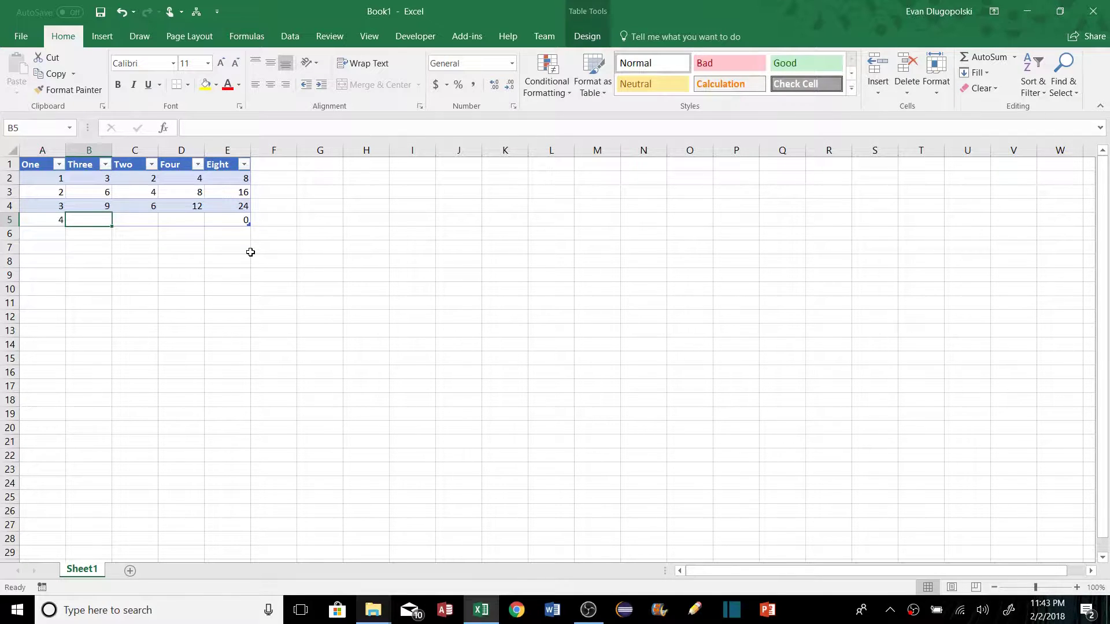
{"action": "type", "text": "12"}
{"action": "key", "text": "Tab"}
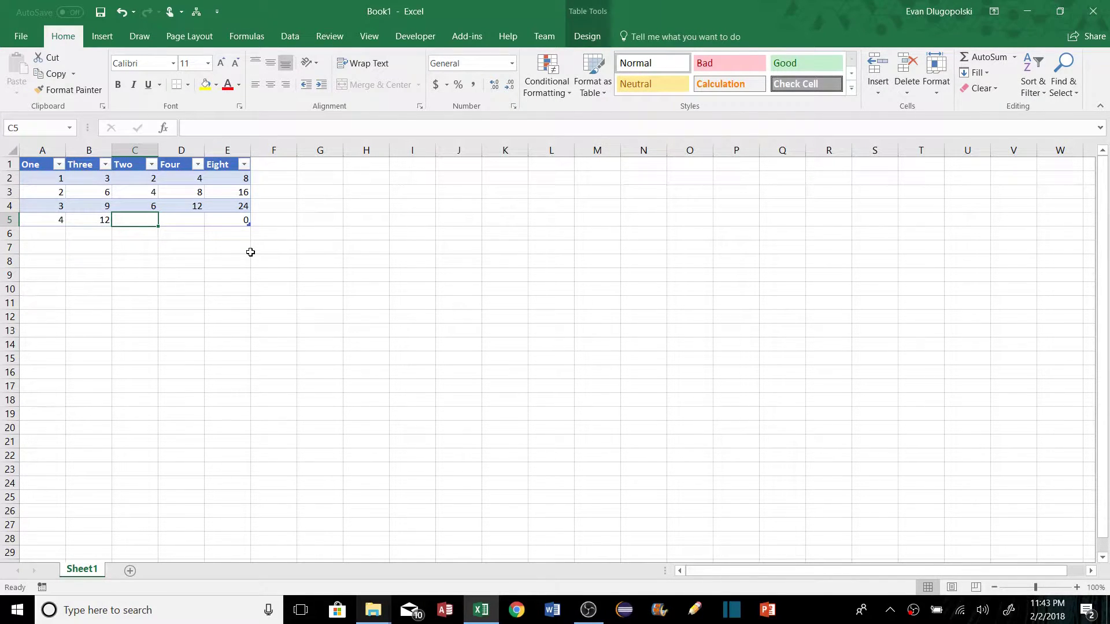
{"action": "type", "text": "8"}
{"action": "key", "text": "Tab"}
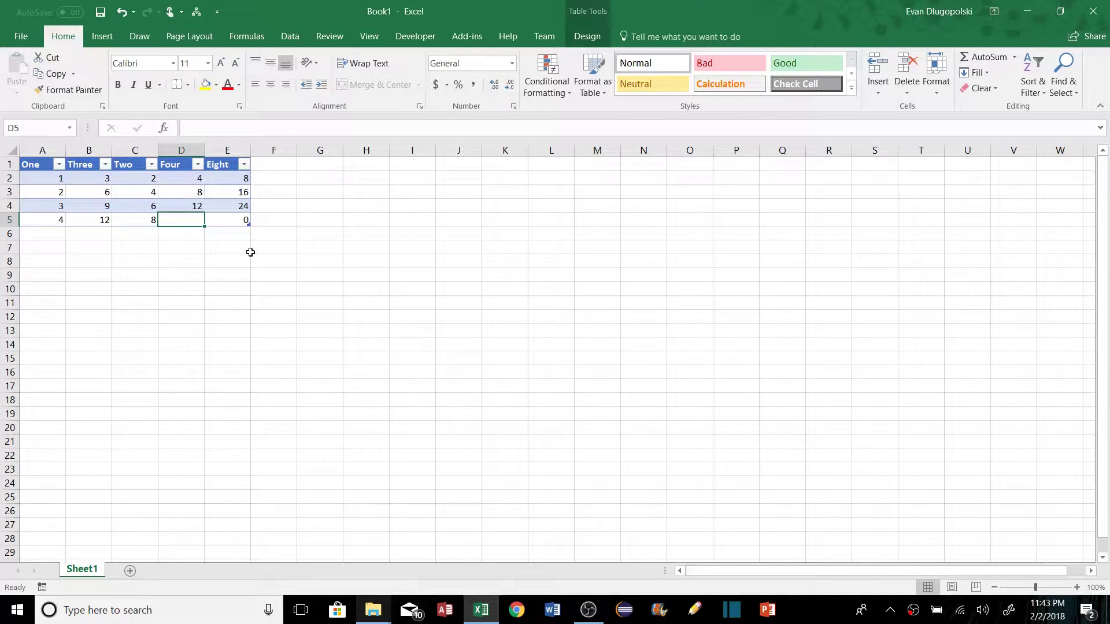
{"action": "type", "text": "16"}
{"action": "key", "text": "Return"}
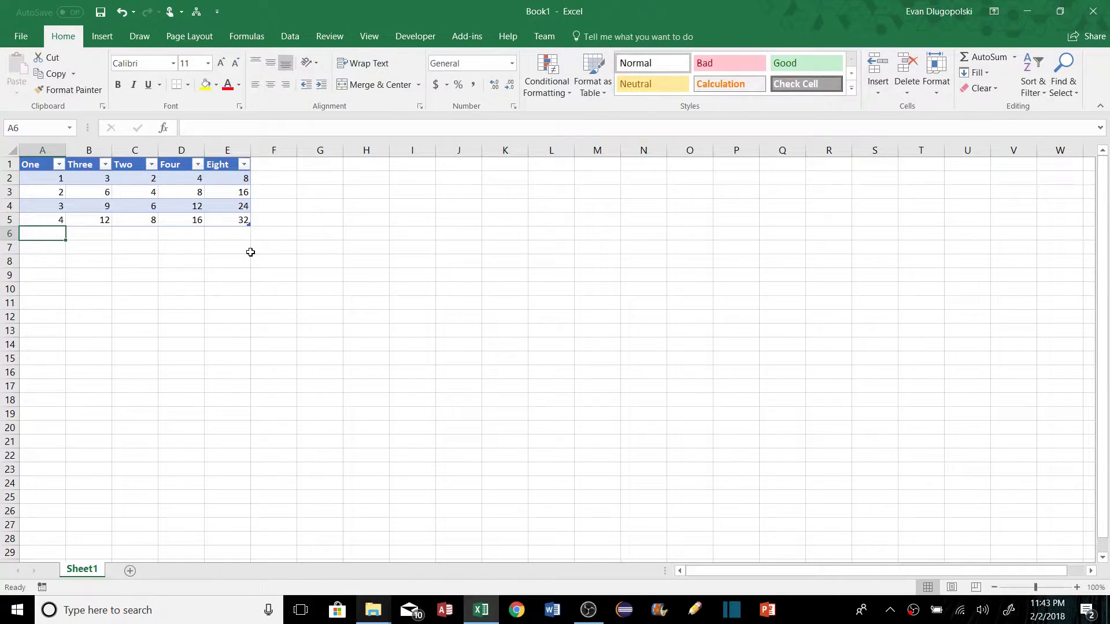
{"action": "left_click", "coordinate": [233, 221]}
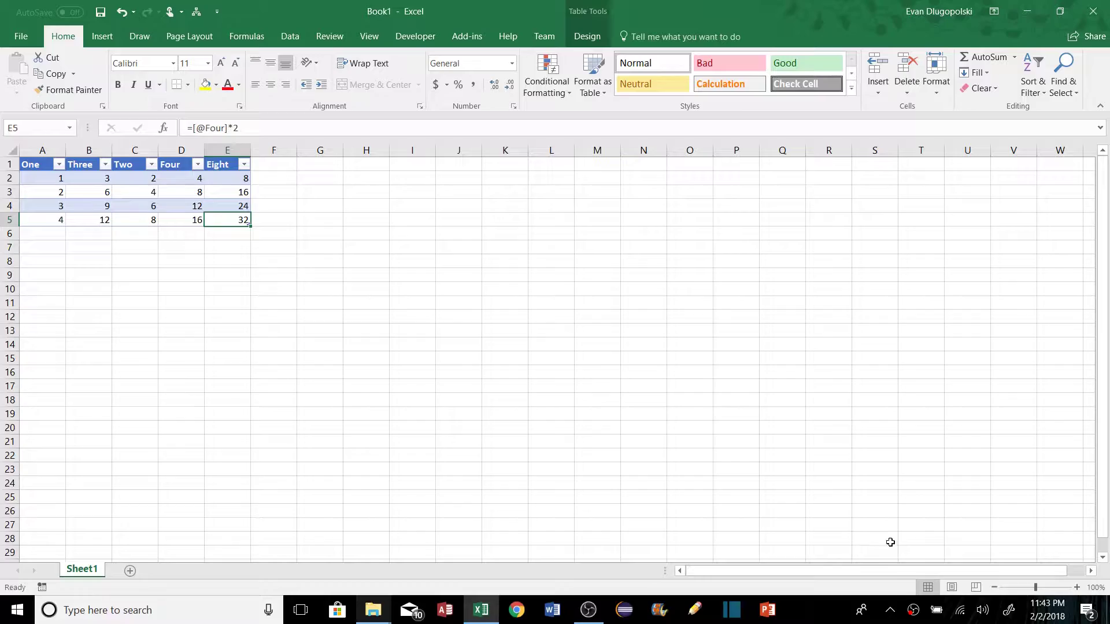
{"action": "right_click", "coordinate": [913, 610]}
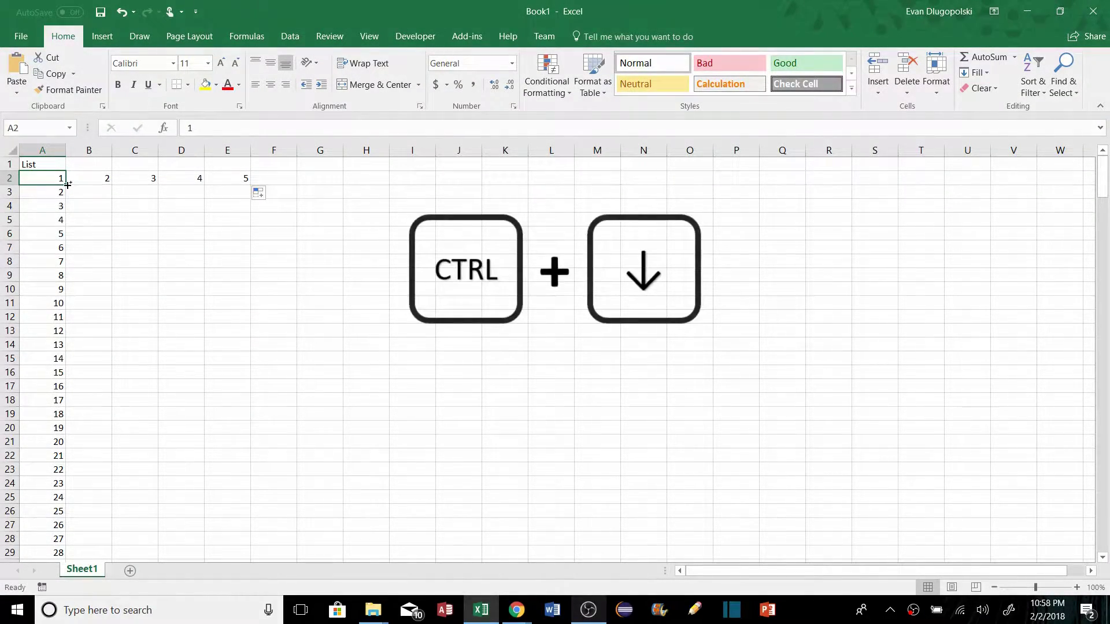
{"action": "key", "text": "ctrl+Down"}
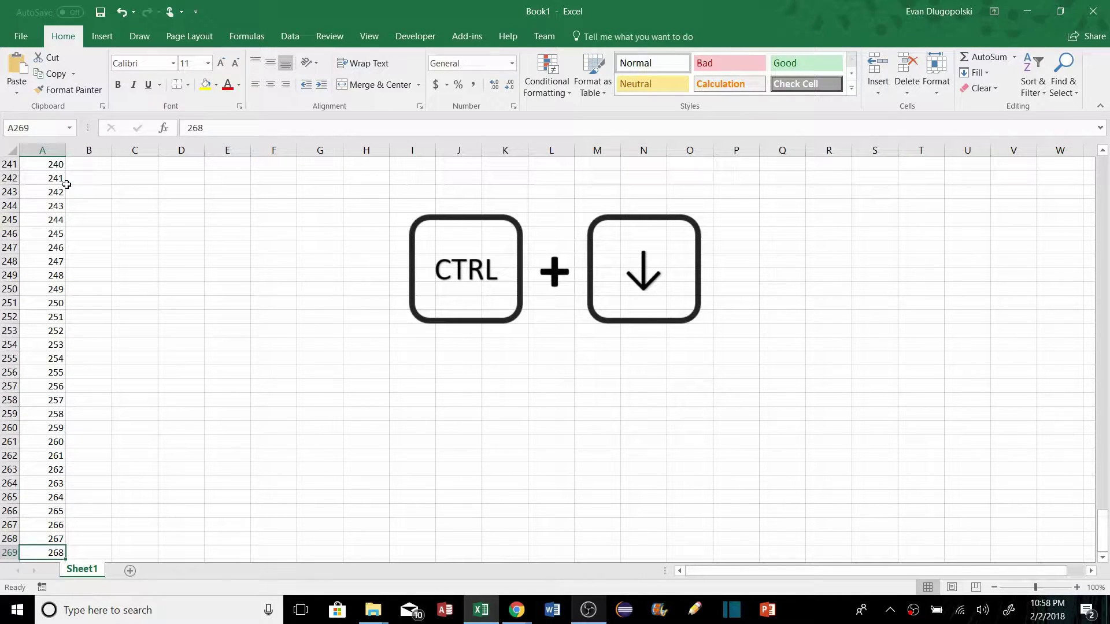
{"action": "scroll", "coordinate": [60, 232], "scroll_direction": "down", "scroll_amount": 3}
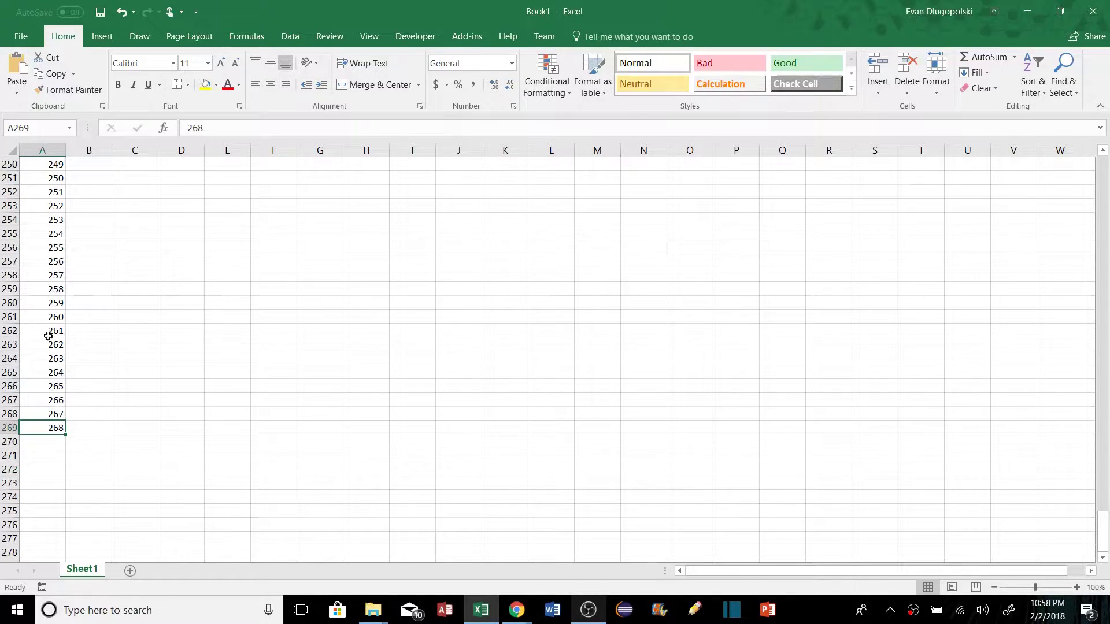
{"action": "scroll", "coordinate": [52, 411], "scroll_direction": "up", "scroll_amount": 8}
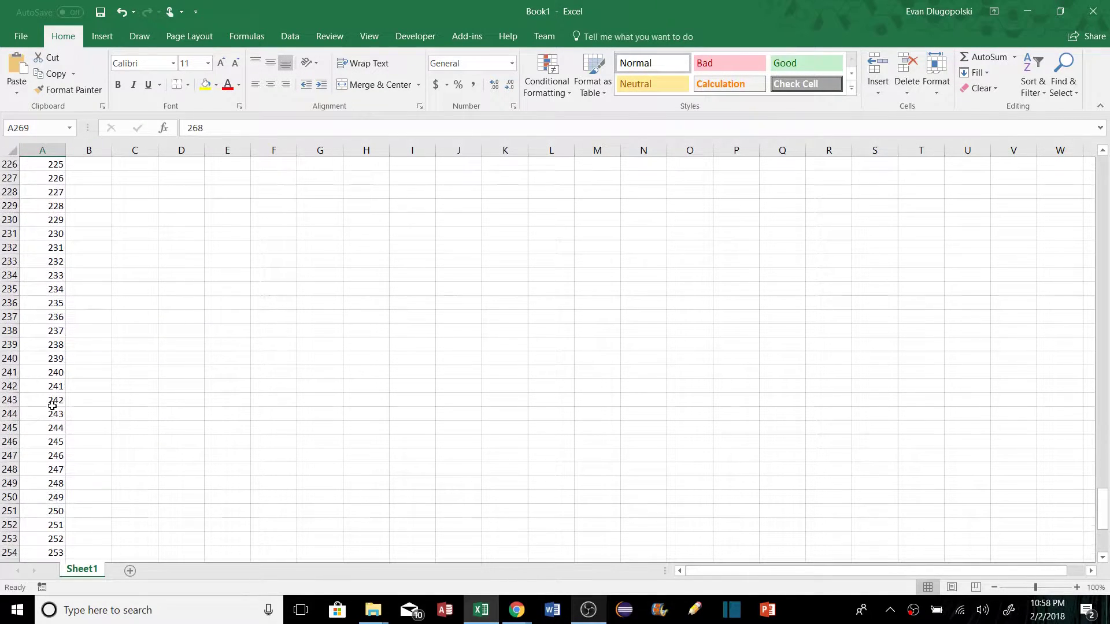
{"action": "key", "text": "ctrl+Up"}
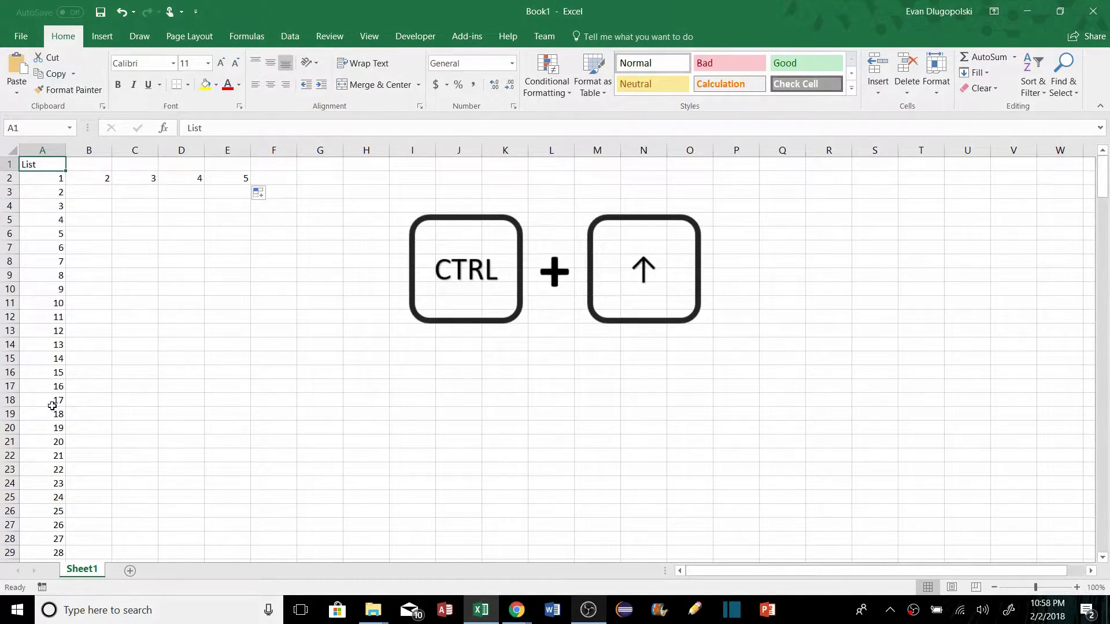
{"action": "key", "text": "Down"}
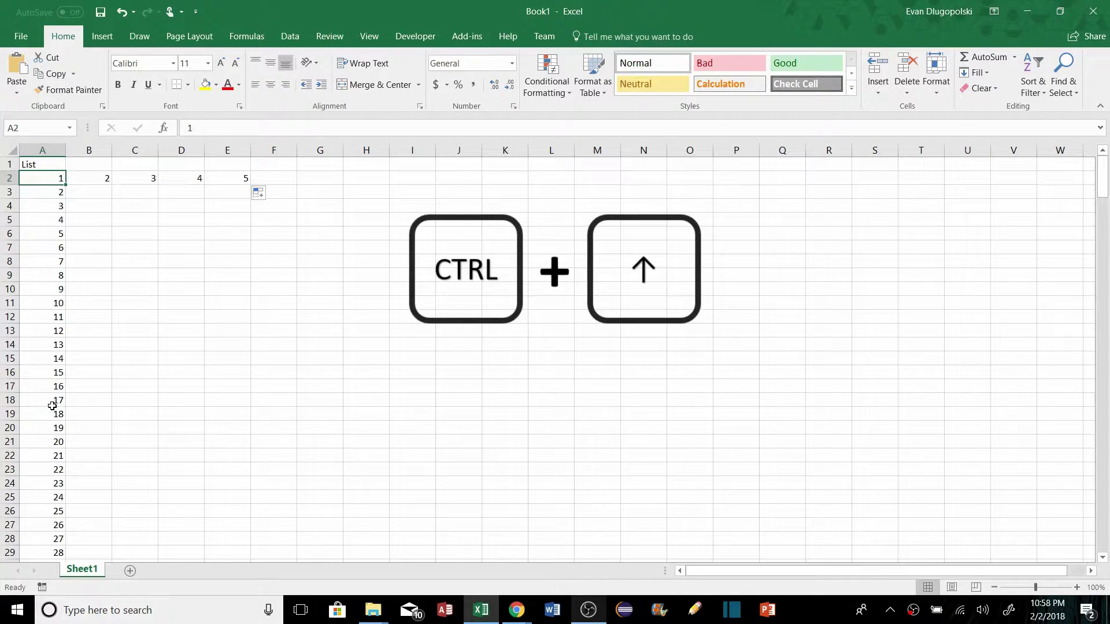
{"action": "key", "text": "ctrl+Right"}
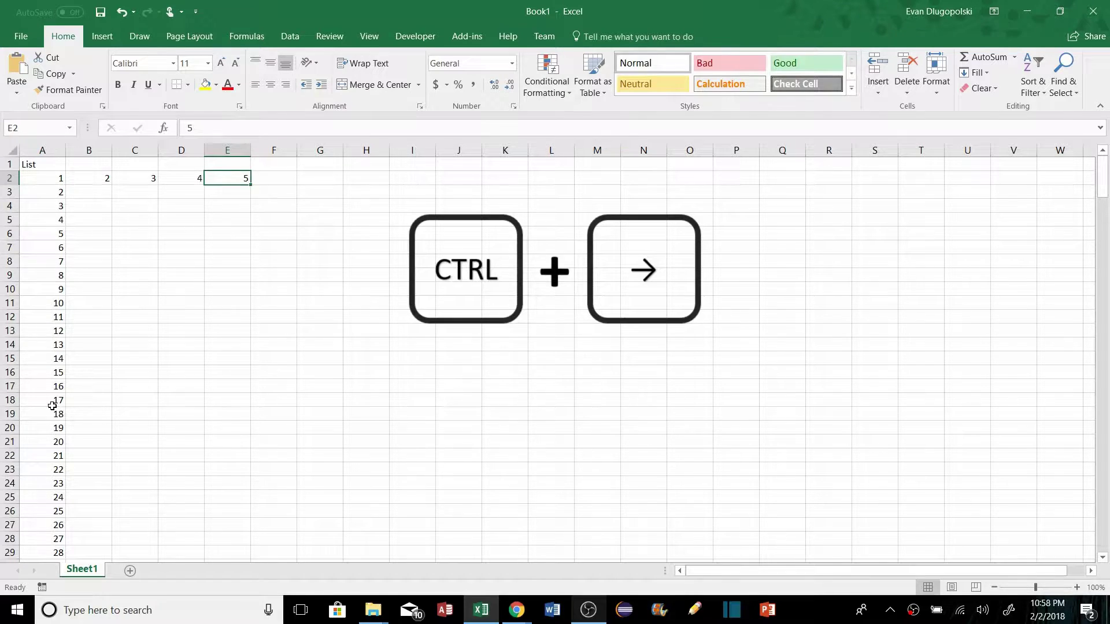
{"action": "key", "text": "ctrl+Right"}
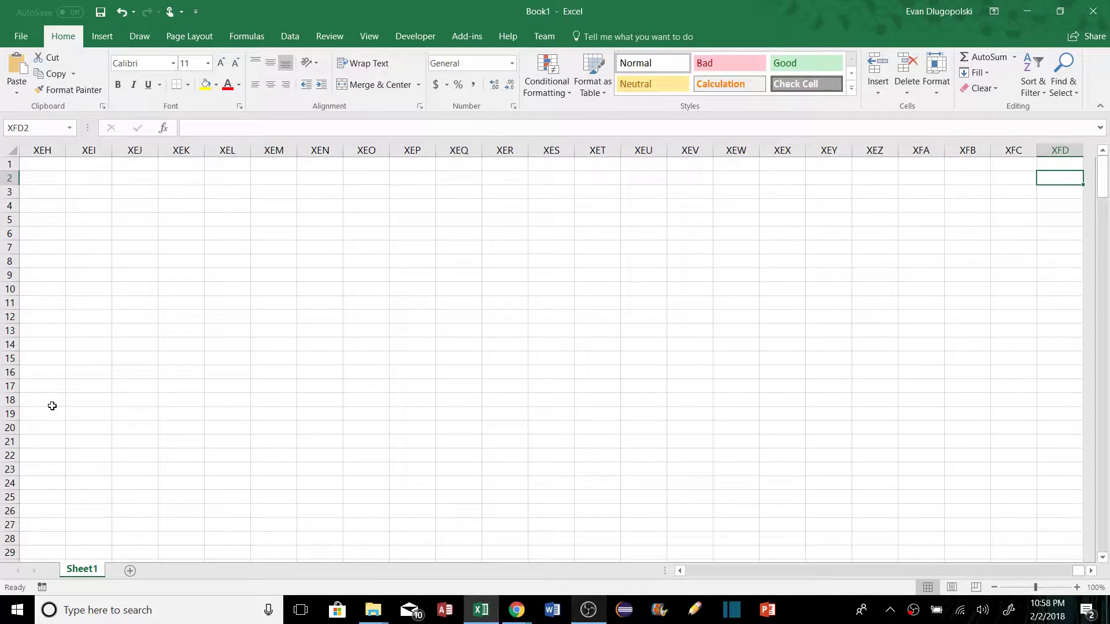
{"action": "key", "text": "Down"}
{"action": "key", "text": "ctrl+Left"}
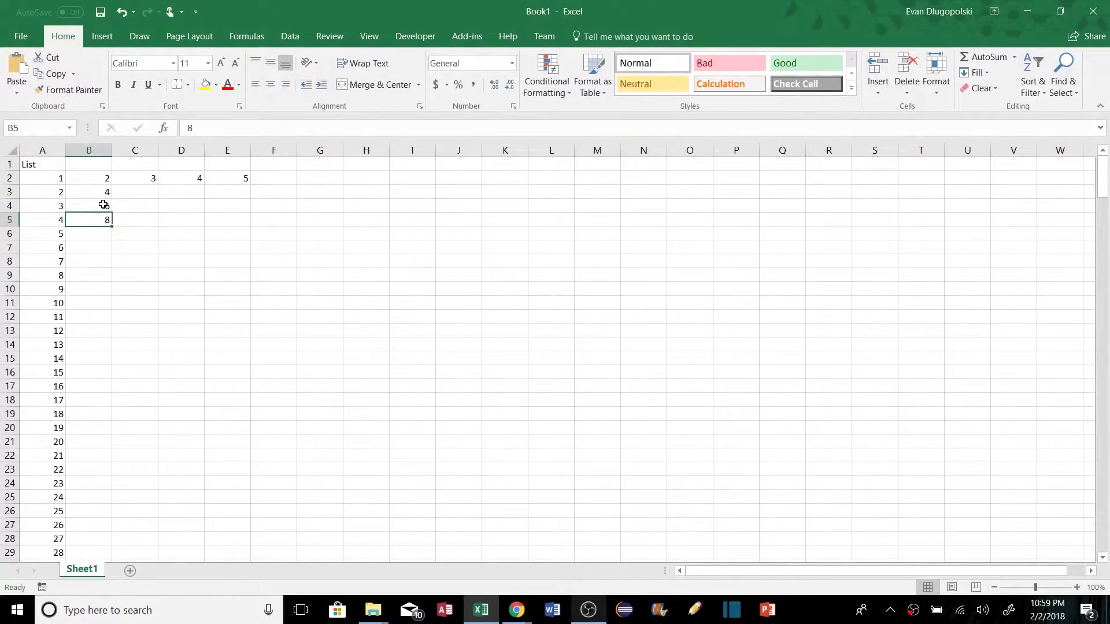
Step: Select the 6 and 8 in column B to set the series step
{"action": "left_click_drag", "start_coordinate": [104, 204], "coordinate": [115, 278]}
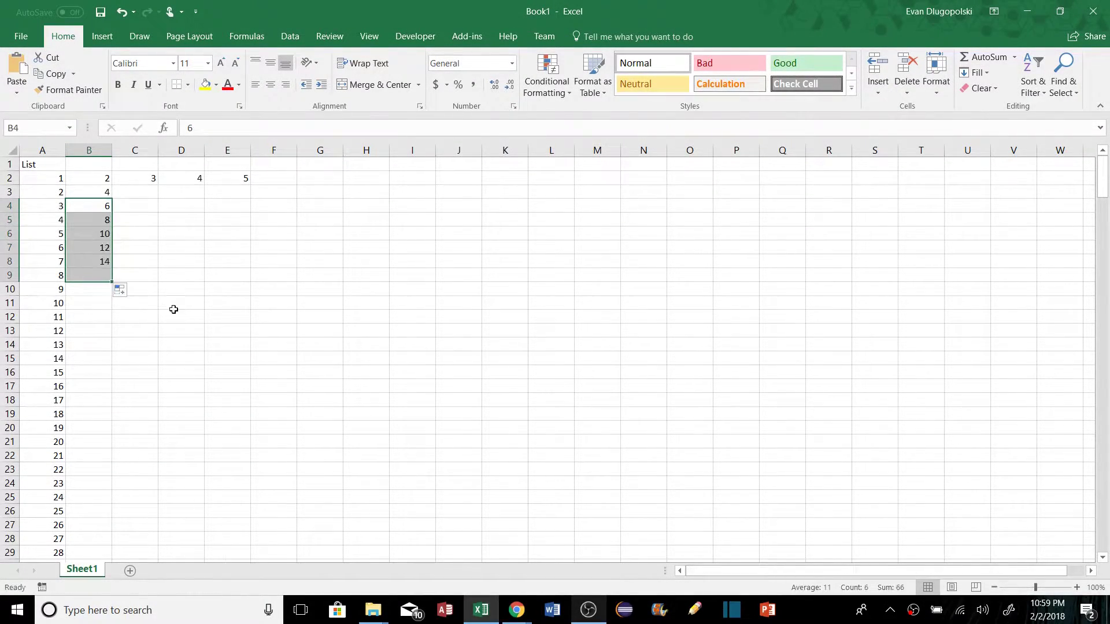
Step: Extend column B's doubling series to the end of the list with the fill handle
{"action": "left_click", "coordinate": [106, 304]}
{"action": "left_click", "coordinate": [95, 274]}
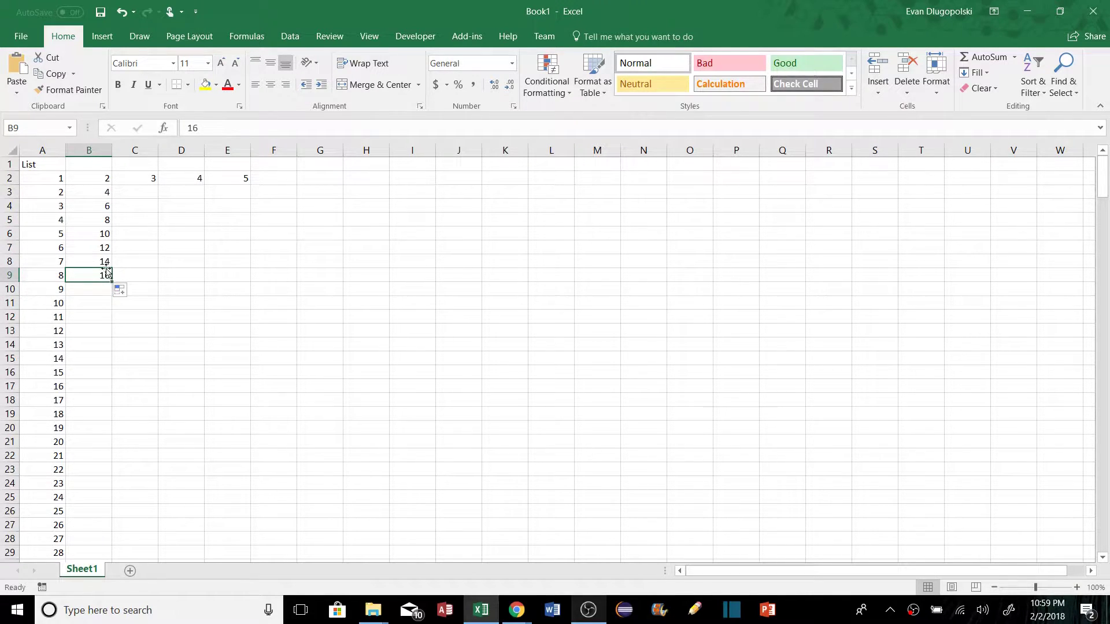
{"action": "left_click_drag", "start_coordinate": [103, 262], "coordinate": [103, 275]}
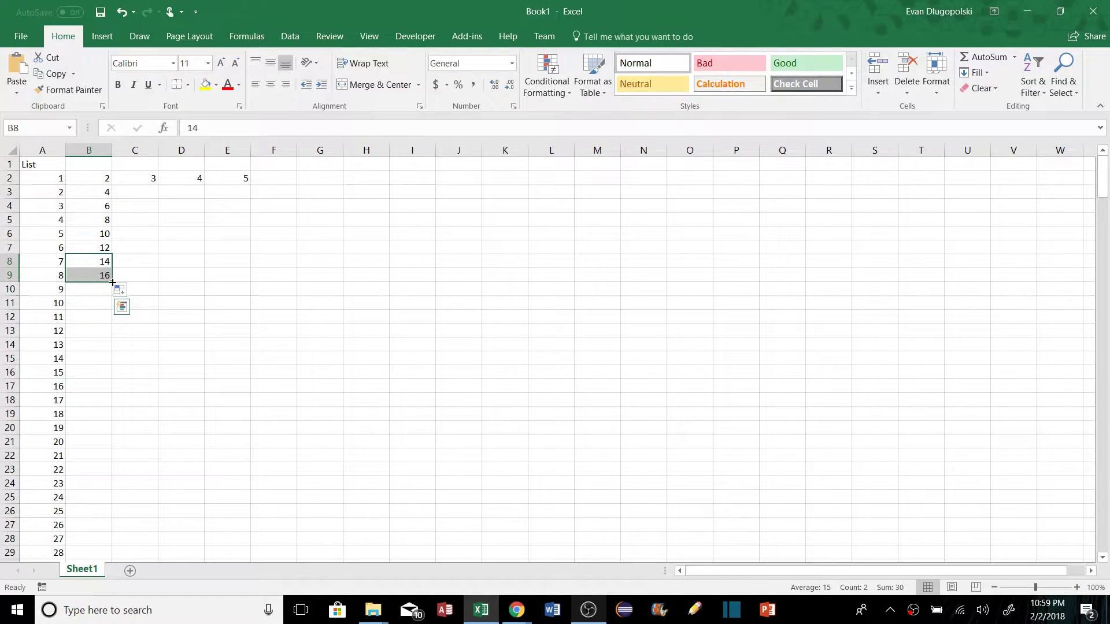
{"action": "double_click", "coordinate": [113, 282]}
{"action": "left_click", "coordinate": [103, 289]}
{"action": "scroll", "coordinate": [102, 288], "scroll_direction": "down", "scroll_amount": 10}
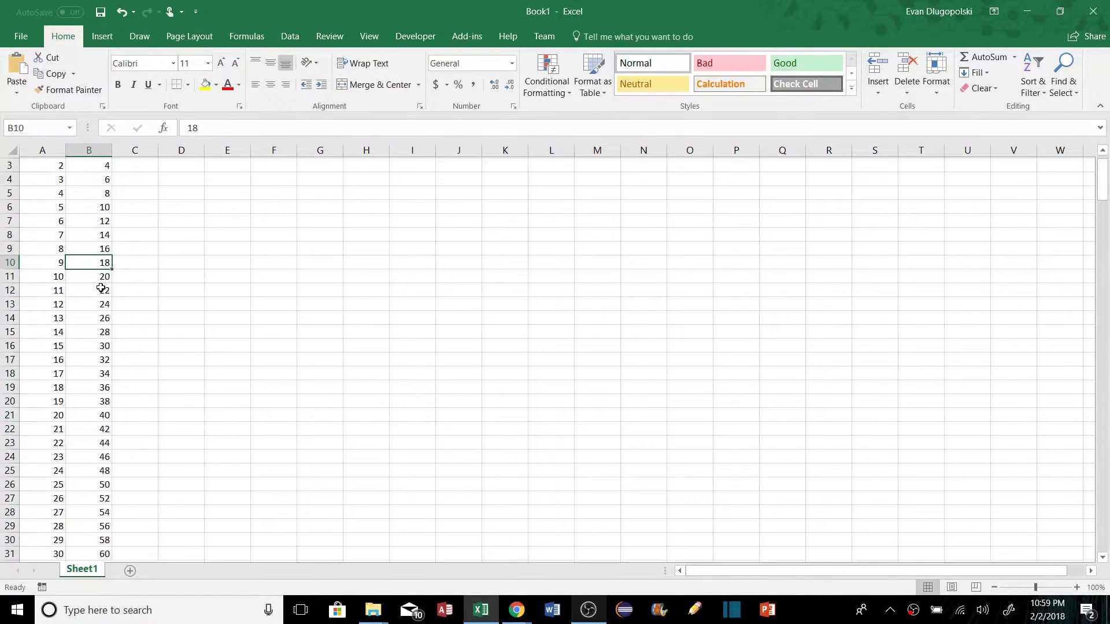
{"action": "scroll", "coordinate": [101, 288], "scroll_direction": "down", "scroll_amount": 12}
{"action": "left_click", "coordinate": [101, 288]}
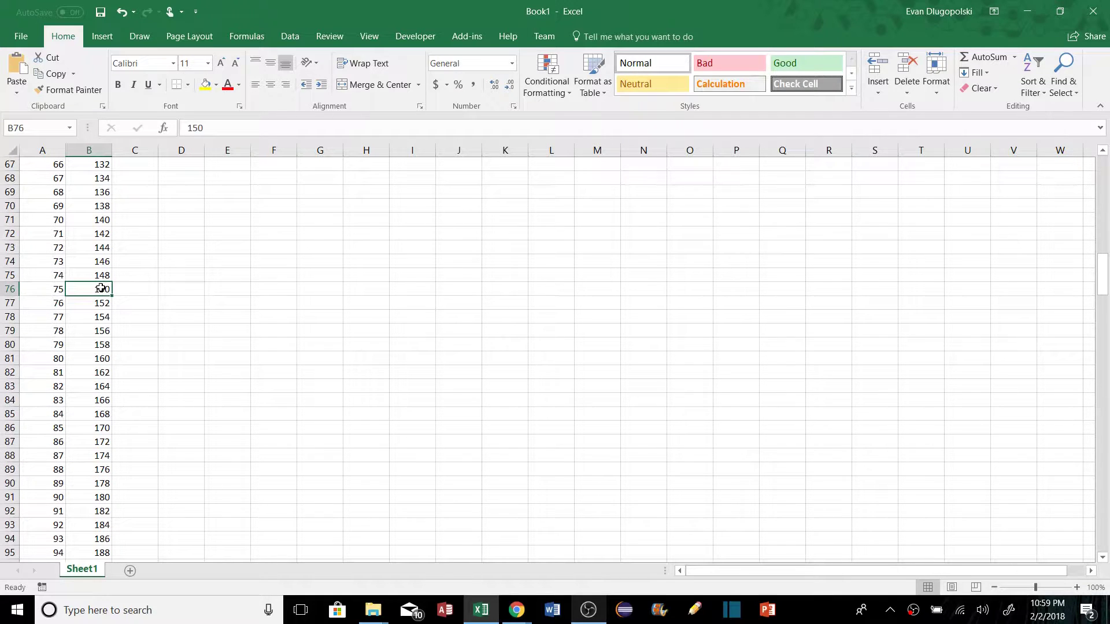
{"action": "key", "text": "ctrl+Down"}
Step: Select the whole times-table block A1:E11 with Ctrl+A, then return to A2
{"action": "scroll", "coordinate": [116, 323], "scroll_direction": "down", "scroll_amount": 3}
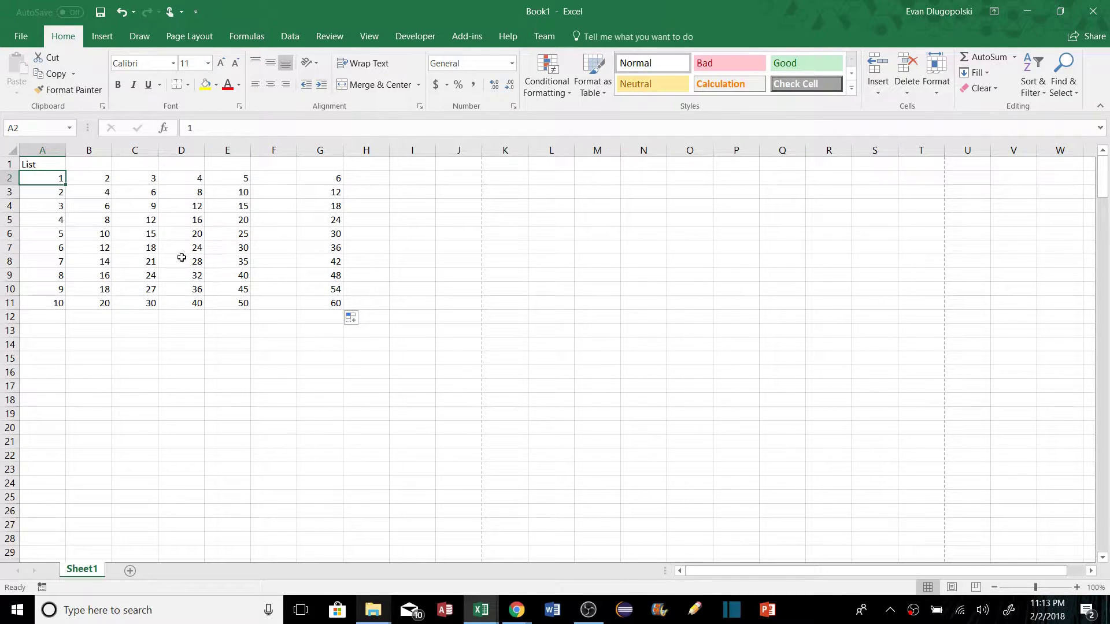
{"action": "key", "text": "ctrl+a"}
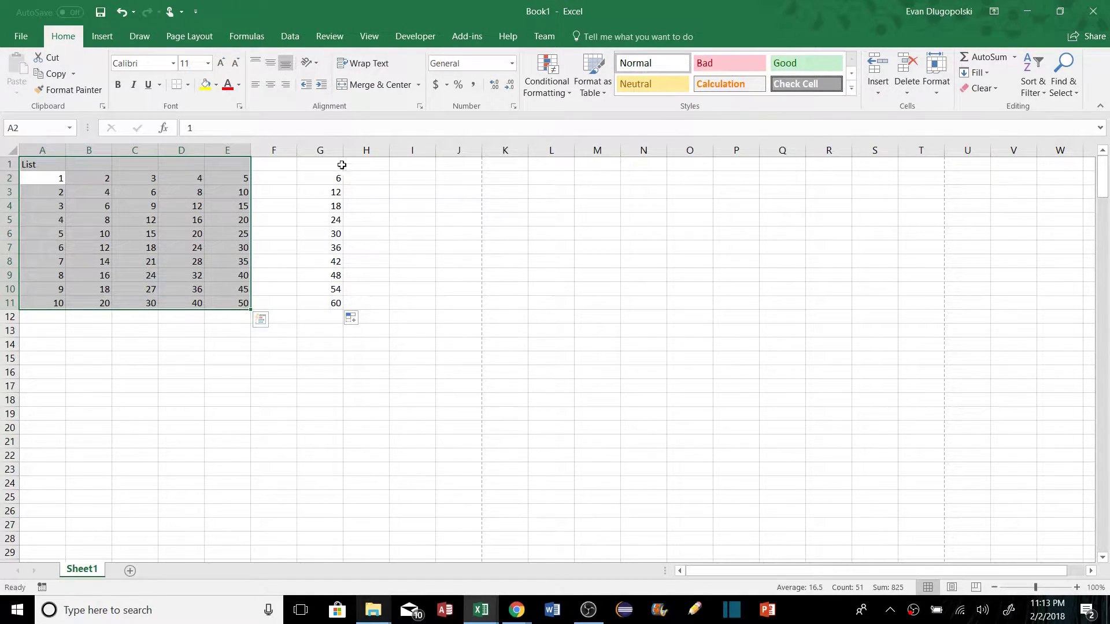
{"action": "left_click", "coordinate": [289, 217]}
{"action": "left_click", "coordinate": [61, 181]}
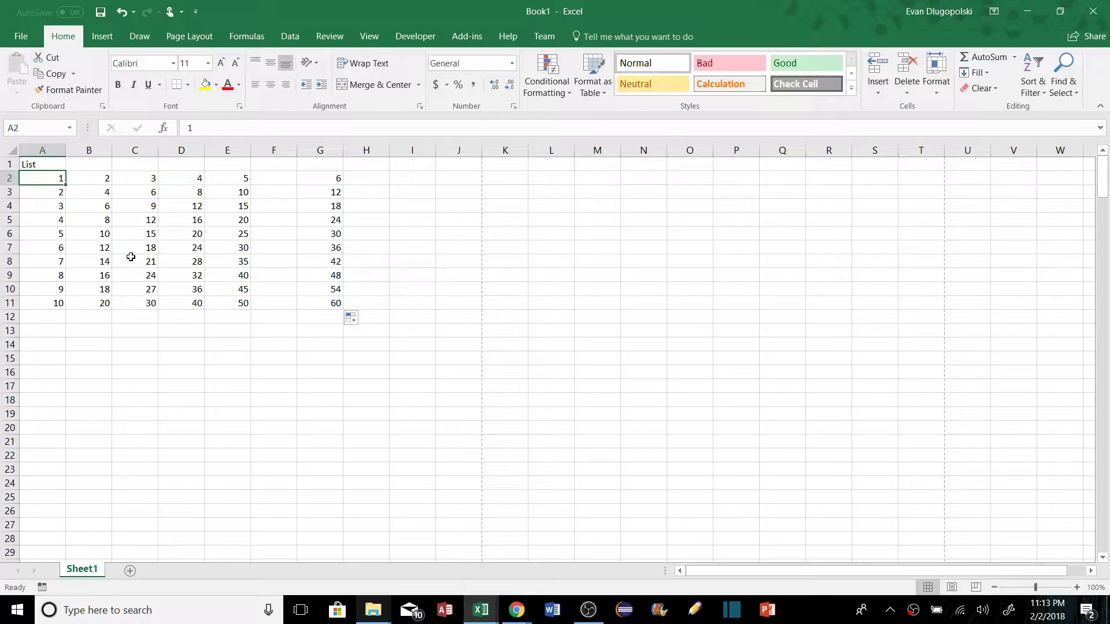
Step: Select the times grid A2:E11 from A2 using Ctrl+Shift+Right and Ctrl+Shift+Down
{"action": "key", "text": "Right"}
{"action": "key", "text": "Right"}
{"action": "key", "text": "Home"}
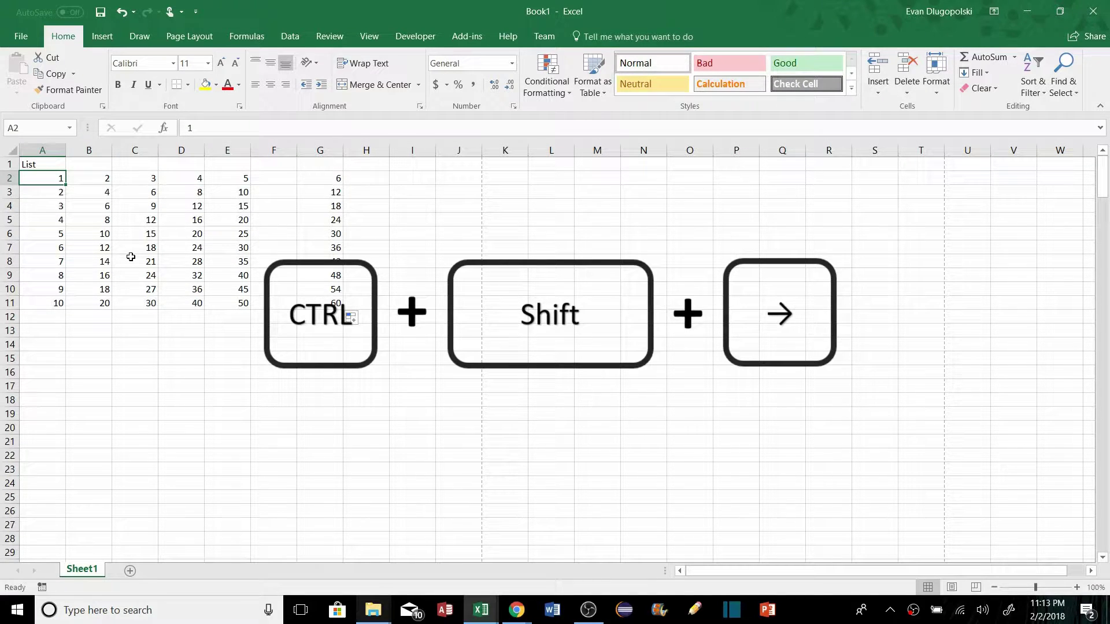
{"action": "key", "text": "ctrl+shift+Right"}
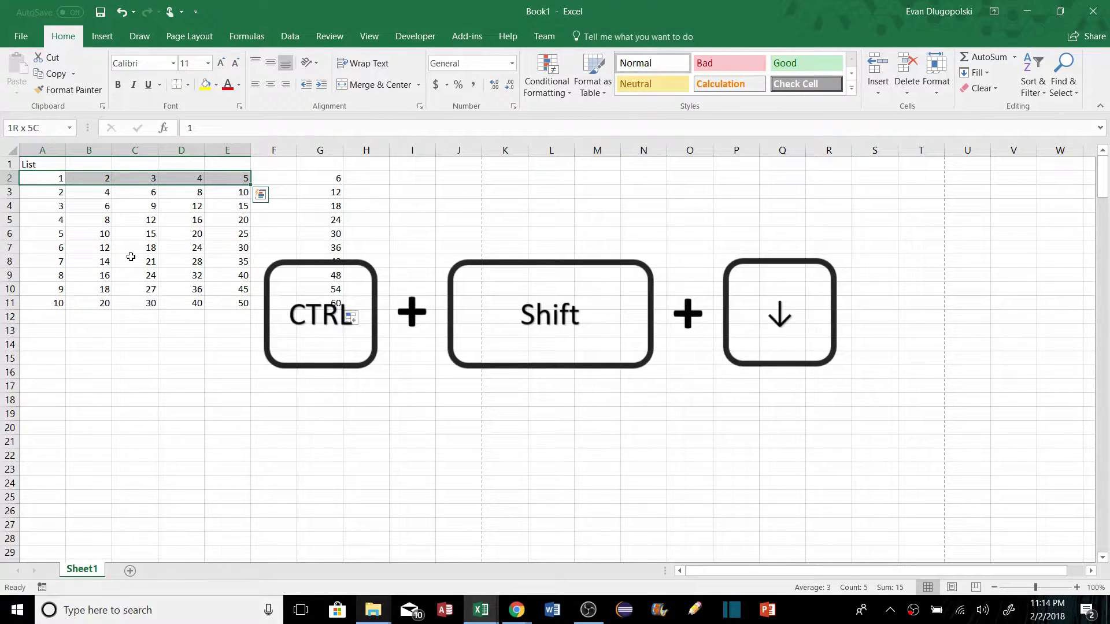
{"action": "key", "text": "ctrl+shift+Down"}
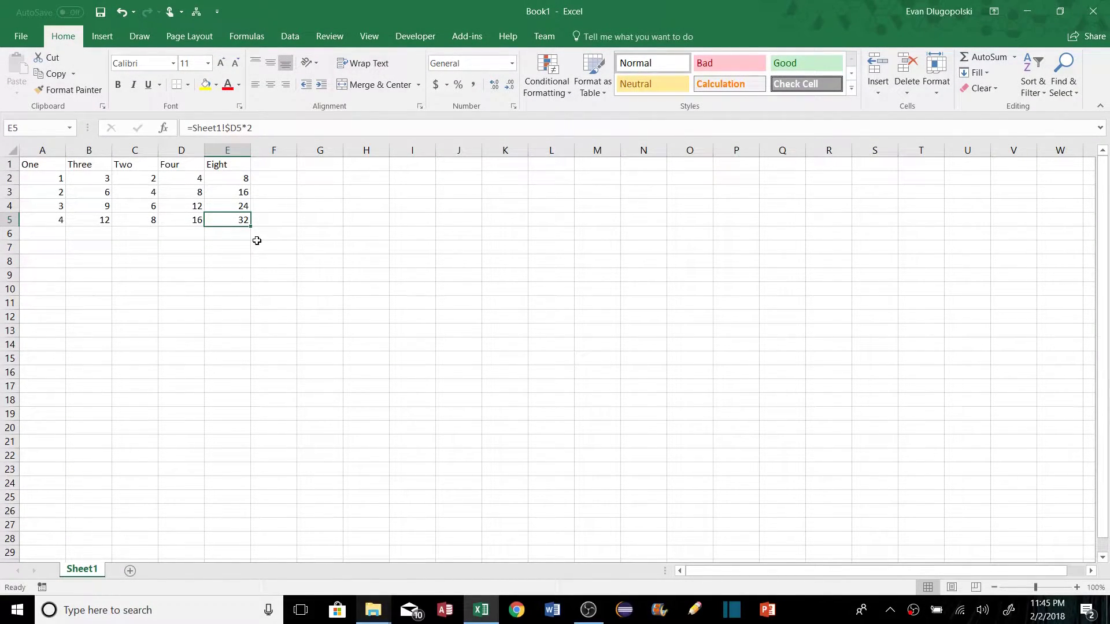
Step: Copy E5's formula into G5 so it shows 32, then dismiss the paste menu
{"action": "key", "text": "ctrl+c"}
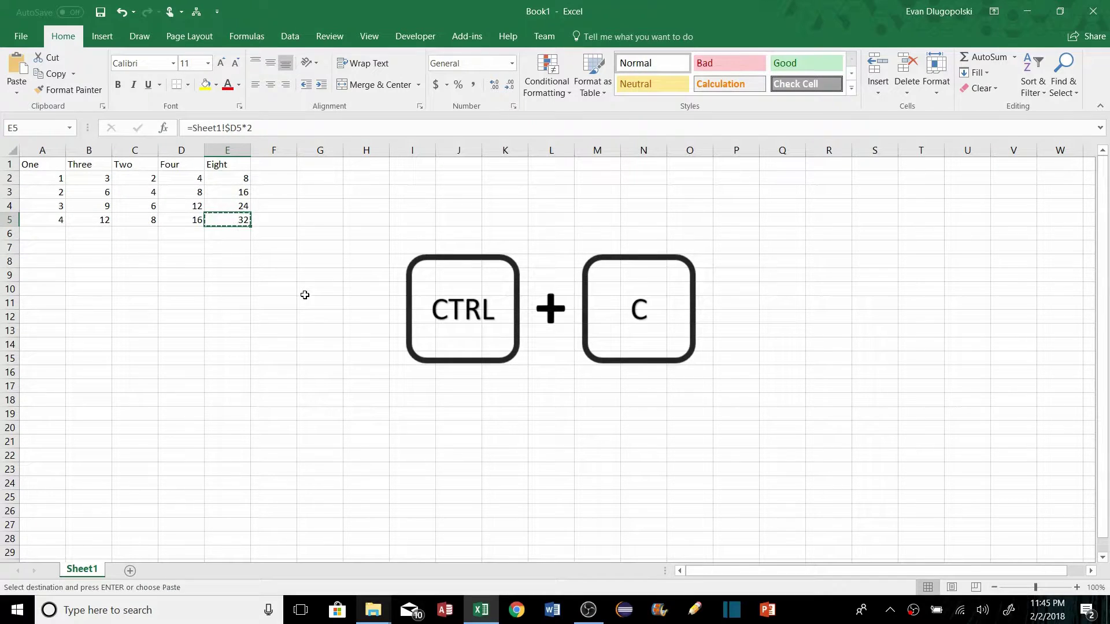
{"action": "key", "text": "Right"}
{"action": "key", "text": "Right"}
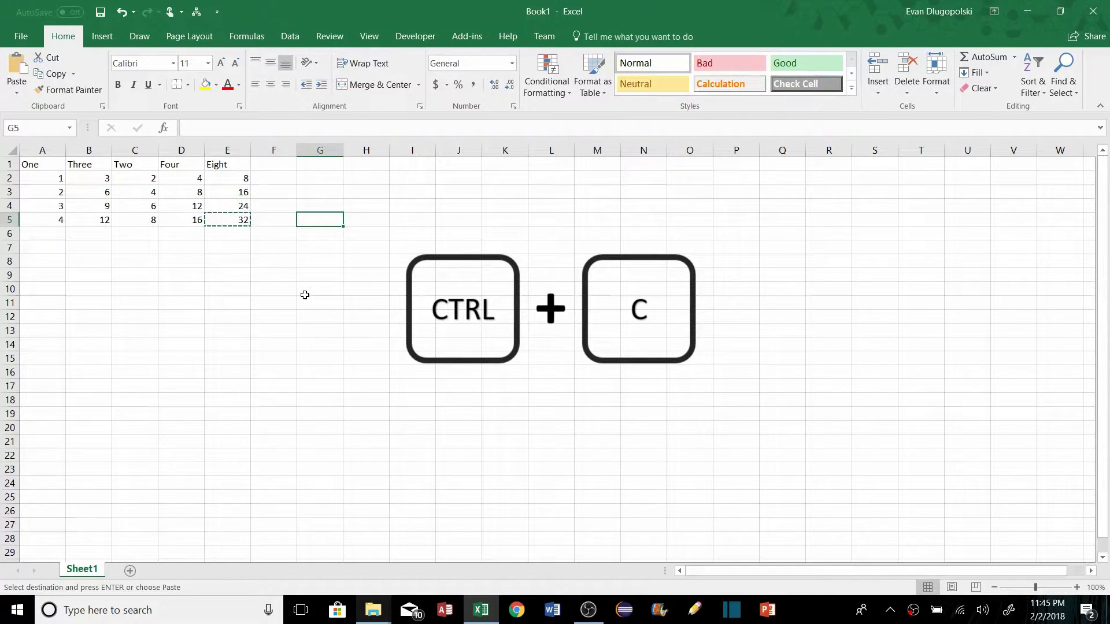
{"action": "key", "text": "Return"}
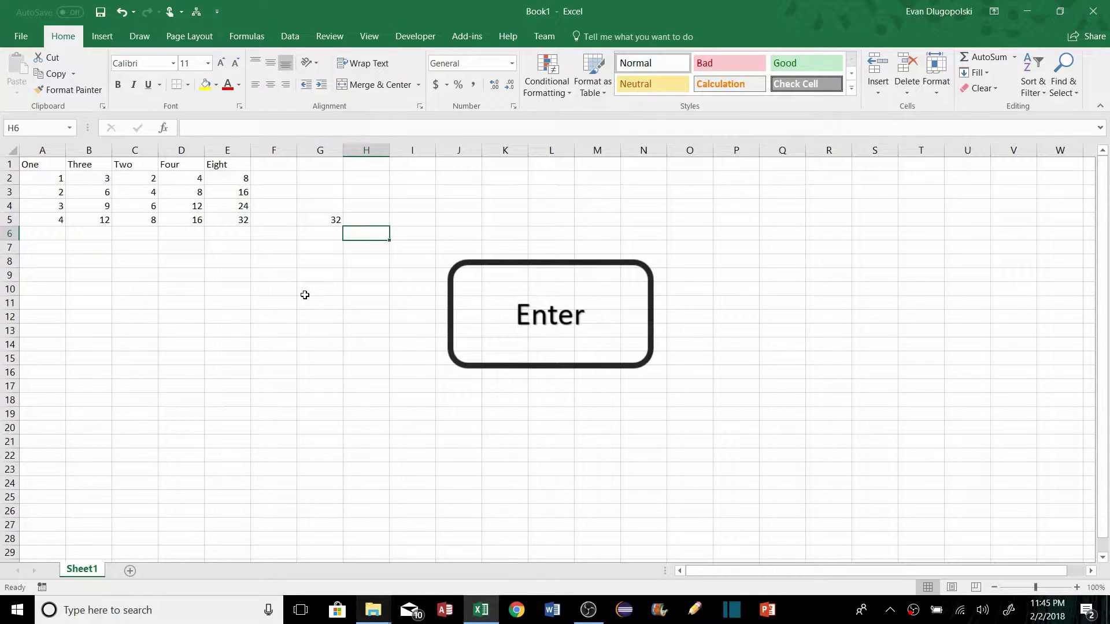
{"action": "right_click", "coordinate": [330, 226]}
{"action": "key", "text": "Escape"}
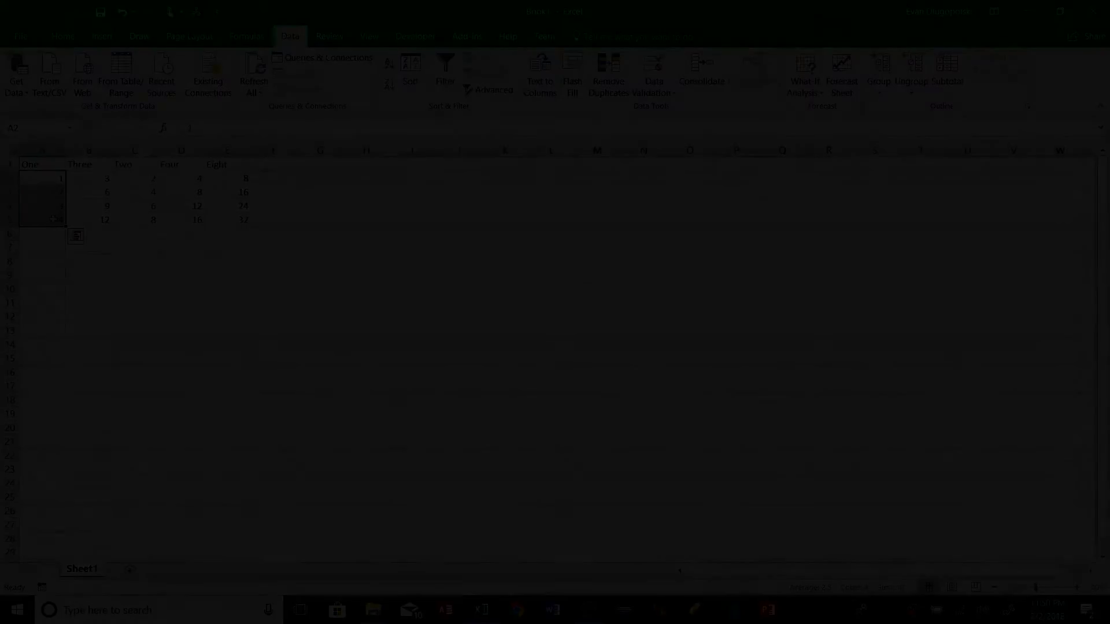
Step: Copy A2:A5 and paste the values transposed into H2:K2
{"action": "key", "text": "ctrl+c"}
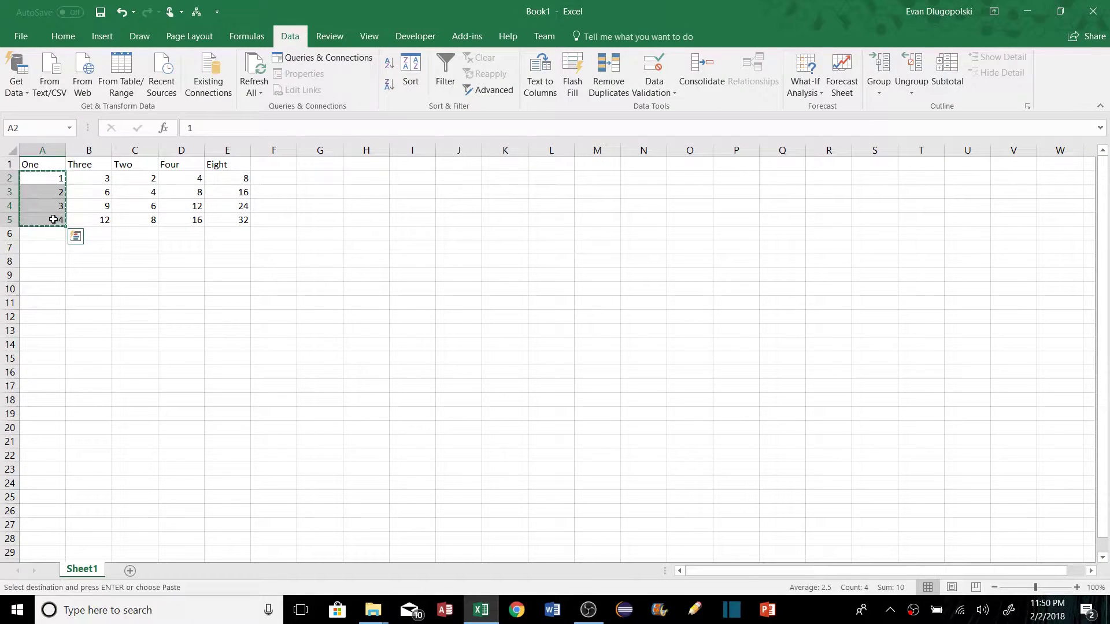
{"action": "right_click", "coordinate": [373, 177]}
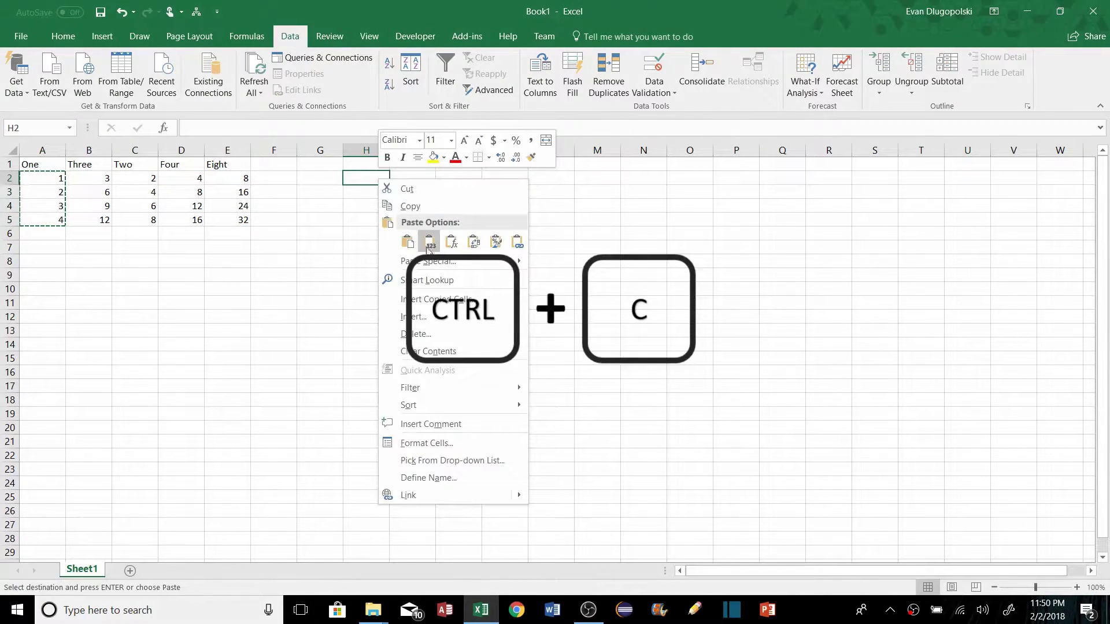
{"action": "left_click", "coordinate": [445, 249]}
{"action": "right_click", "coordinate": [377, 180]}
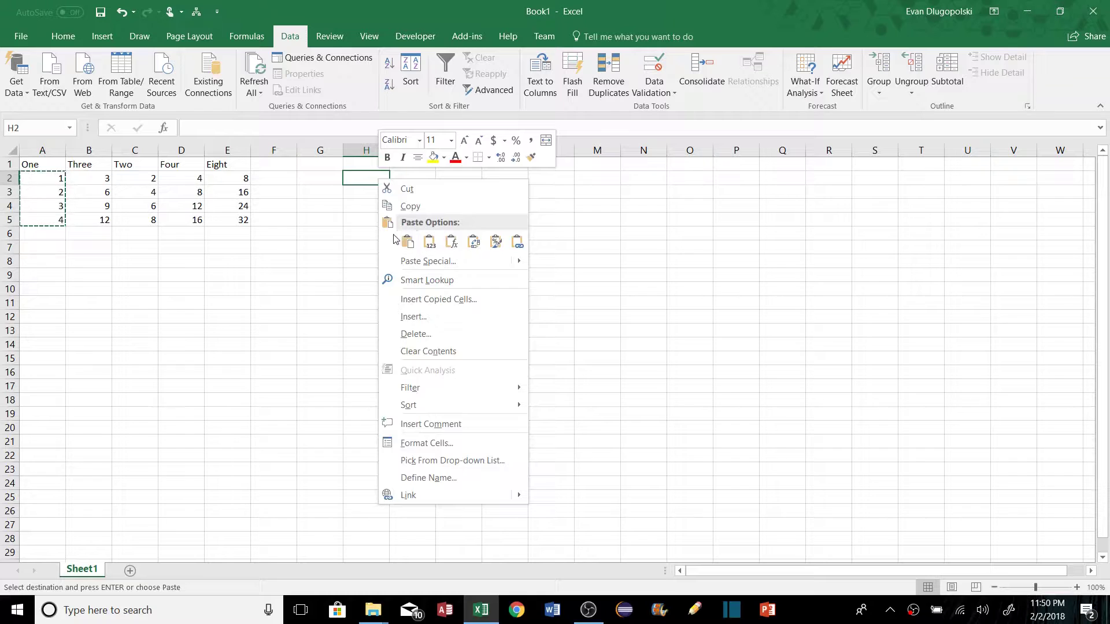
{"action": "left_click", "coordinate": [407, 247]}
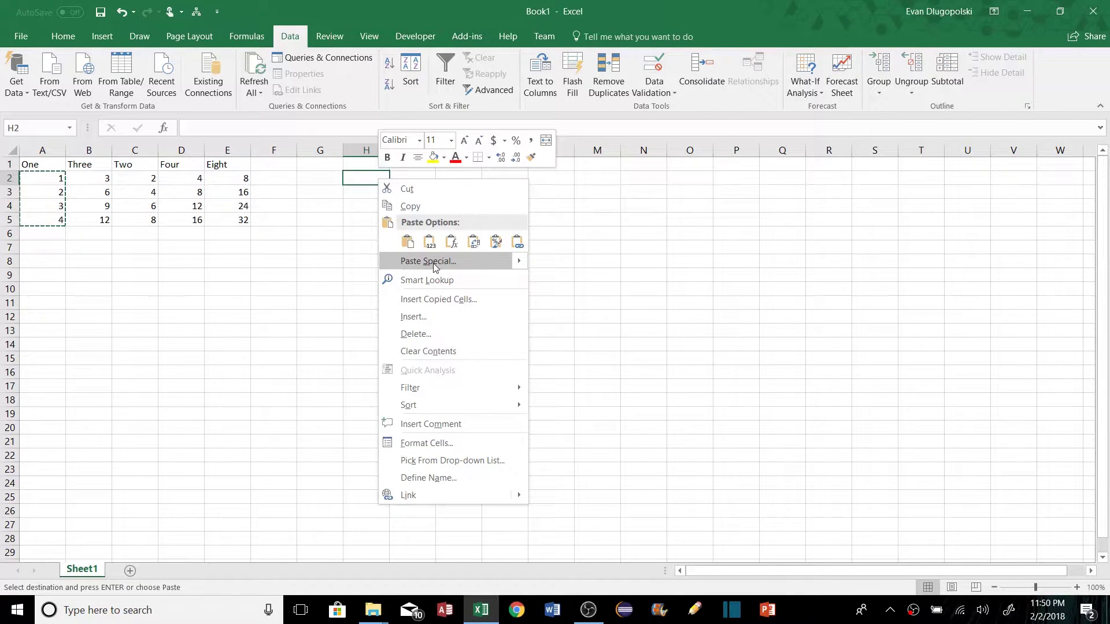
{"action": "mouse_move", "coordinate": [517, 263]}
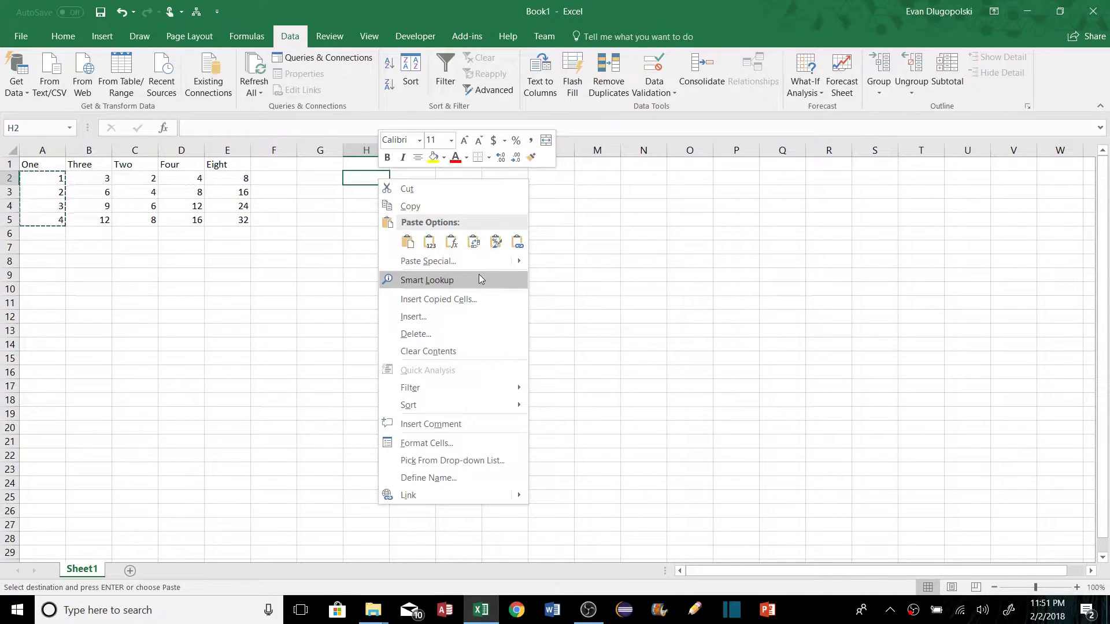
{"action": "left_click", "coordinate": [472, 242]}
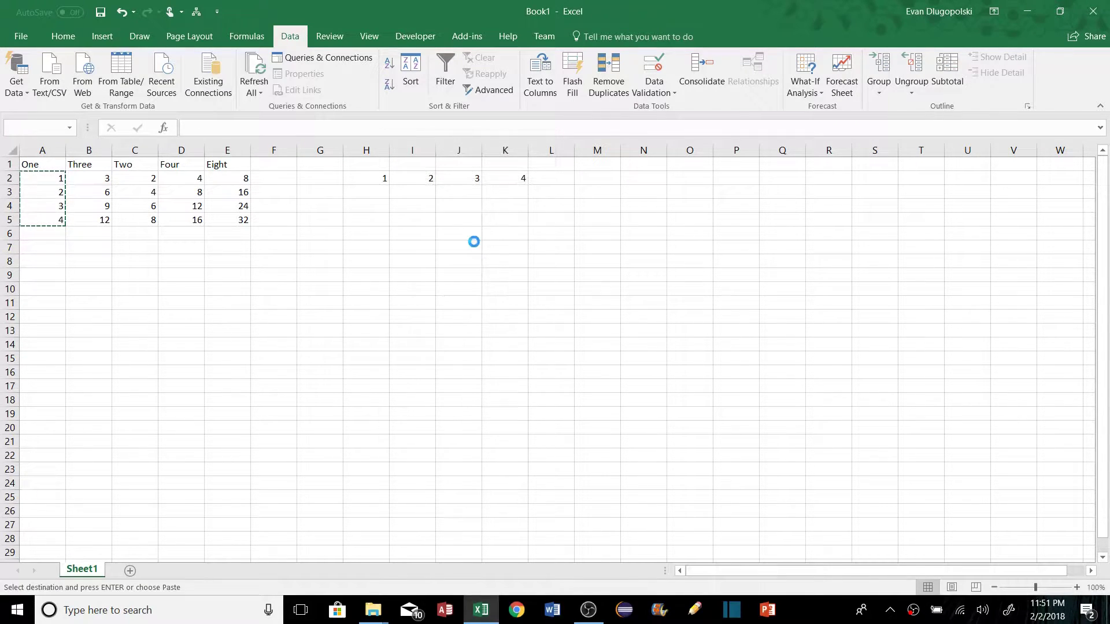
{"action": "left_click", "coordinate": [433, 231]}
Step: Compare the original One column values with the transposed row in H2:K2
{"action": "left_click_drag", "start_coordinate": [44, 180], "coordinate": [50, 207]}
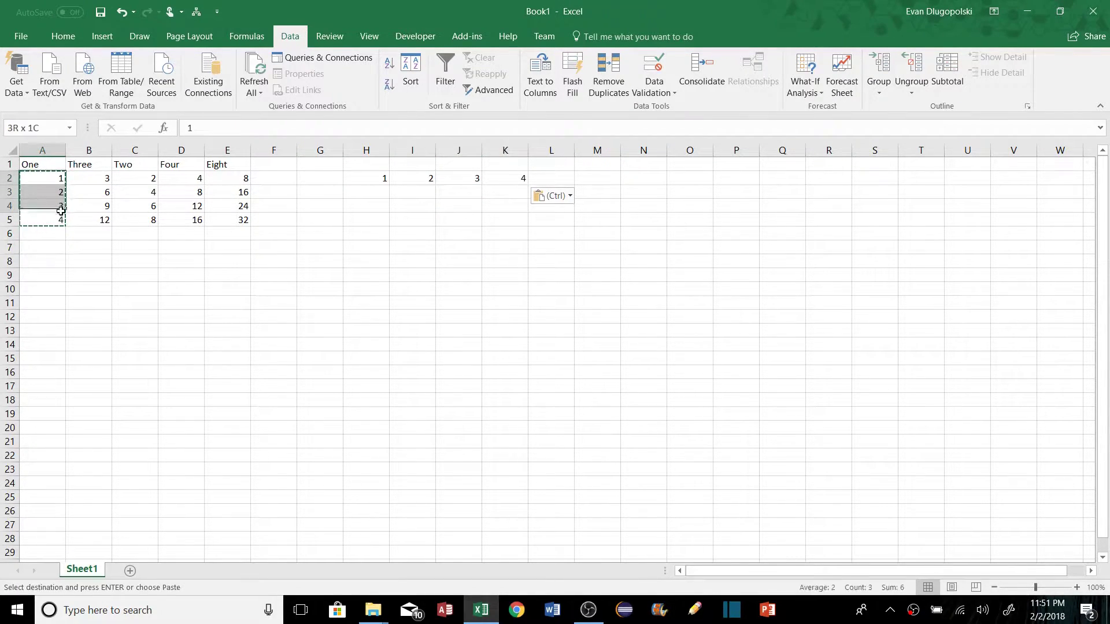
{"action": "left_click", "coordinate": [191, 273]}
{"action": "left_click_drag", "start_coordinate": [369, 183], "coordinate": [488, 215]}
{"action": "left_click", "coordinate": [488, 215]}
{"action": "left_click", "coordinate": [379, 184]}
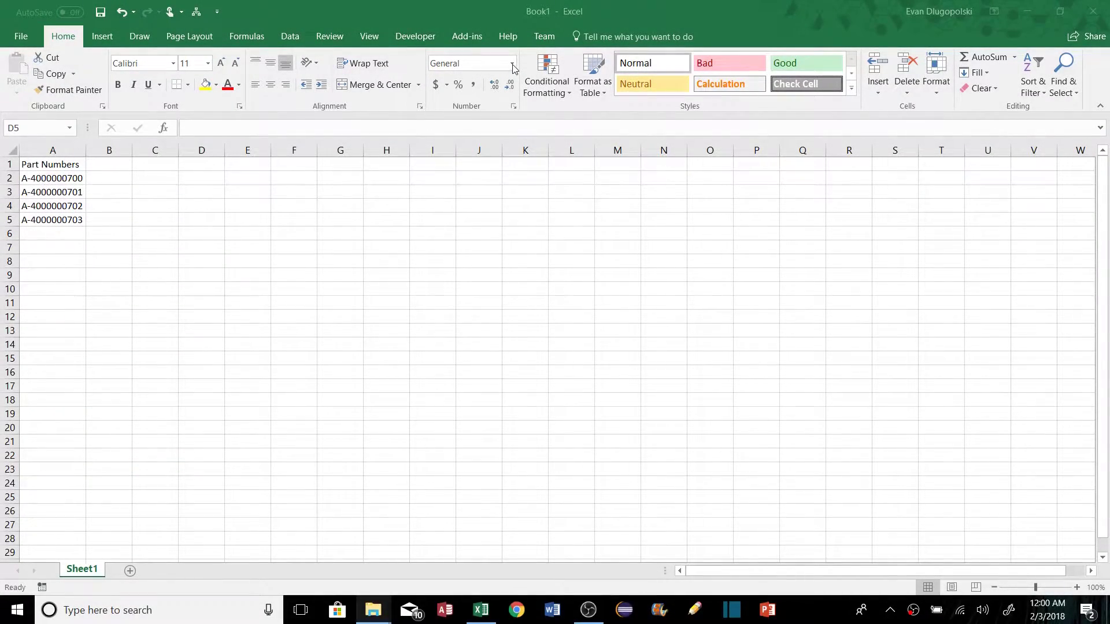
{"action": "left_click", "coordinate": [513, 66]}
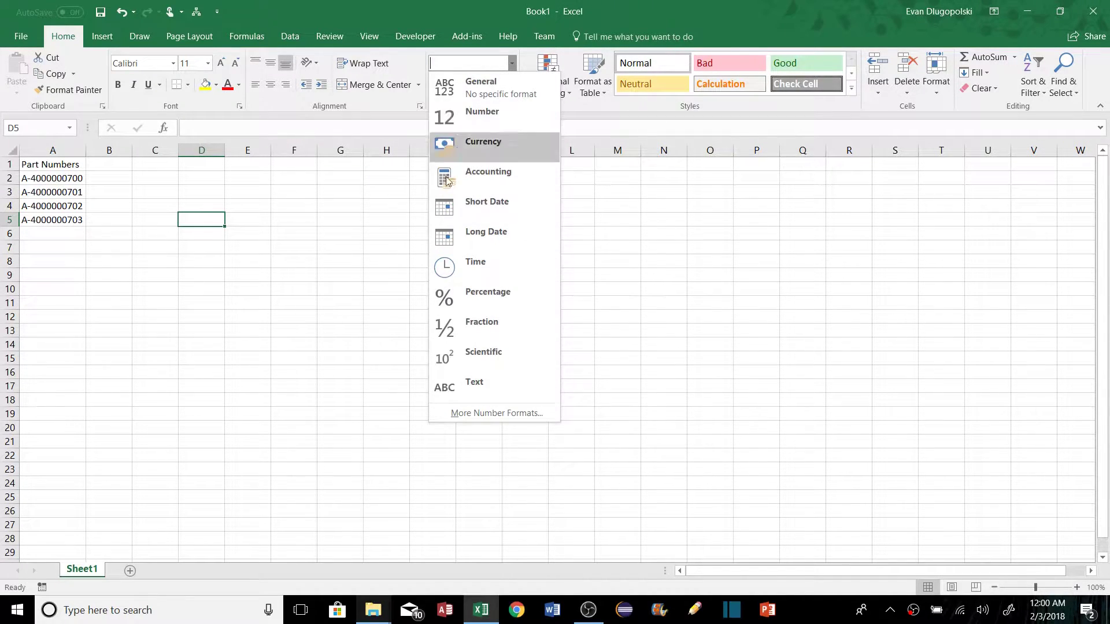
{"action": "left_click", "coordinate": [153, 245]}
{"action": "left_click", "coordinate": [175, 222]}
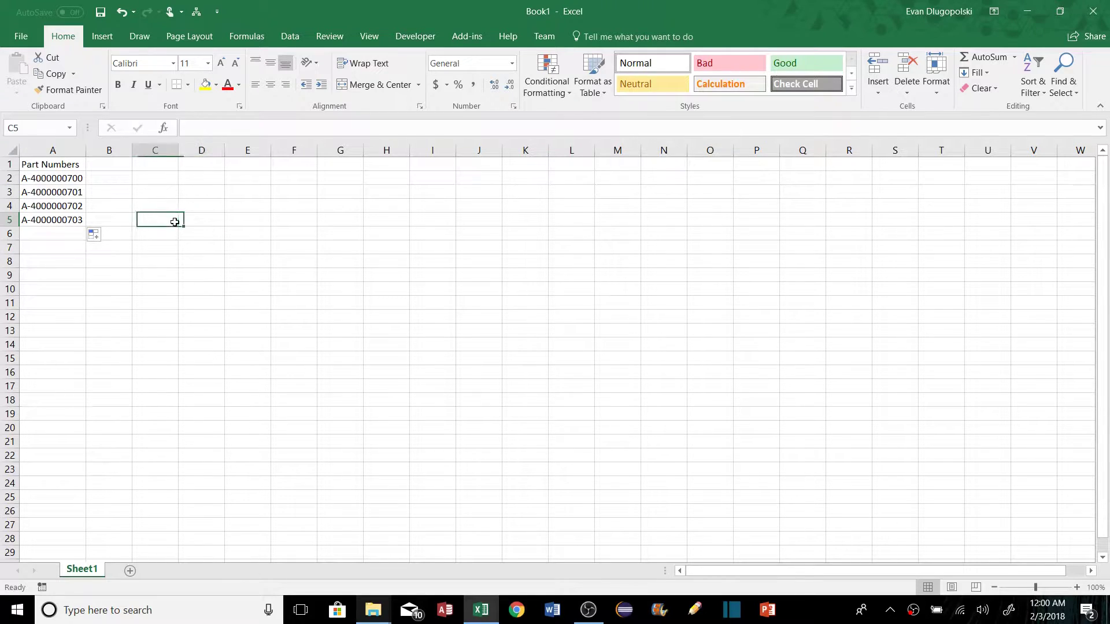
{"action": "left_click", "coordinate": [77, 236]}
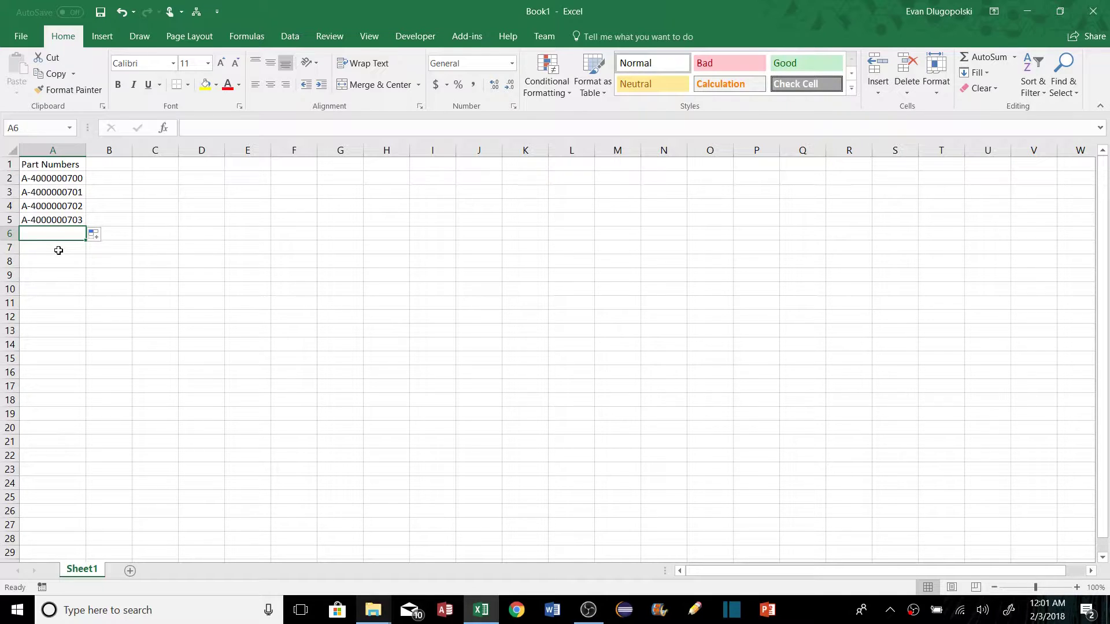
Step: Re-enter A6 as '0010000 so its leading zeros are kept as text
{"action": "type", "text": "0010000"}
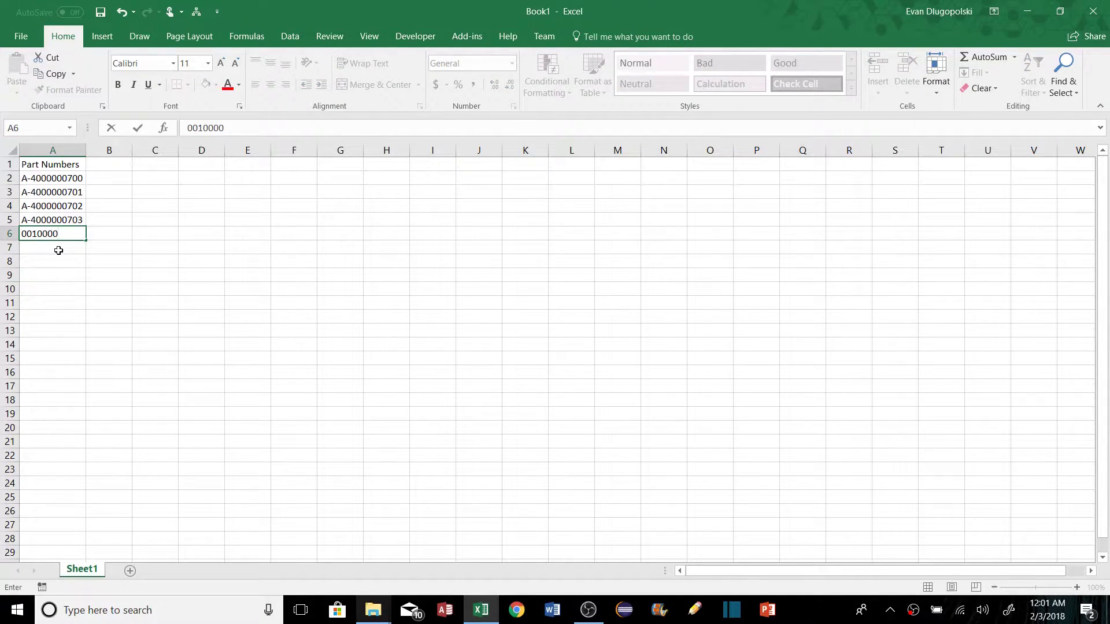
{"action": "key", "text": "Return"}
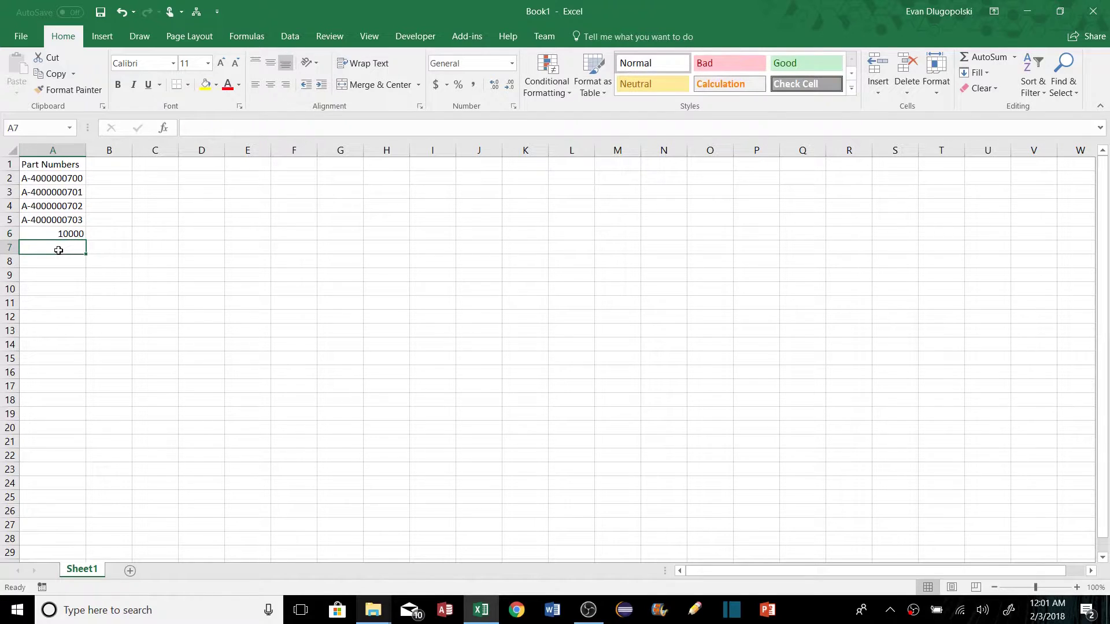
{"action": "key", "text": "ctrl+z"}
{"action": "key", "text": "ctrl+y"}
{"action": "double_click", "coordinate": [67, 233]}
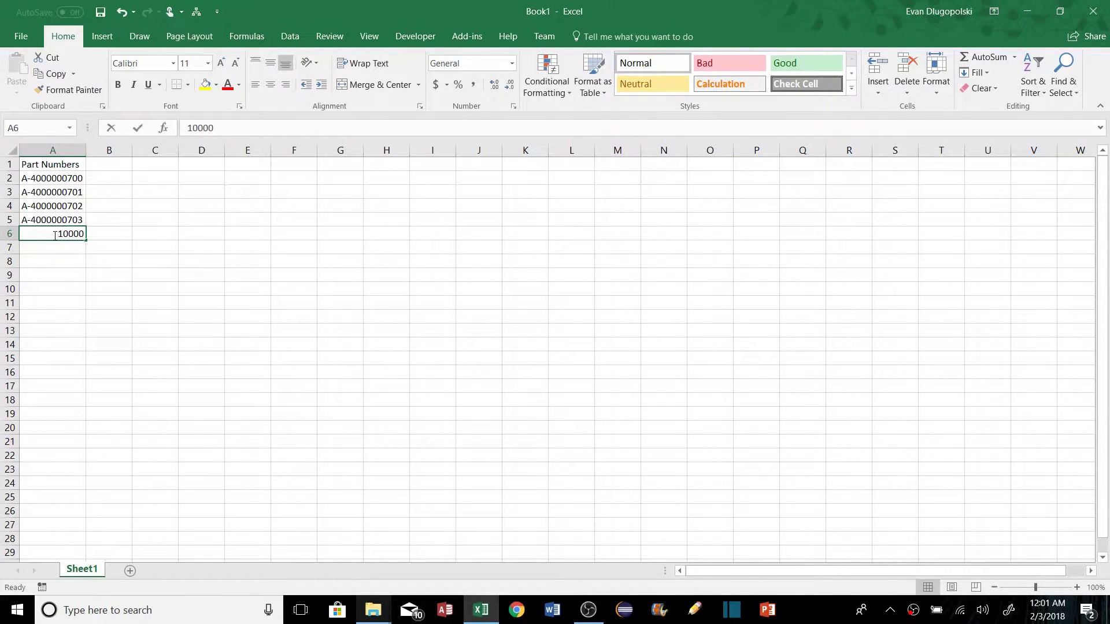
{"action": "type", "text": "'"}
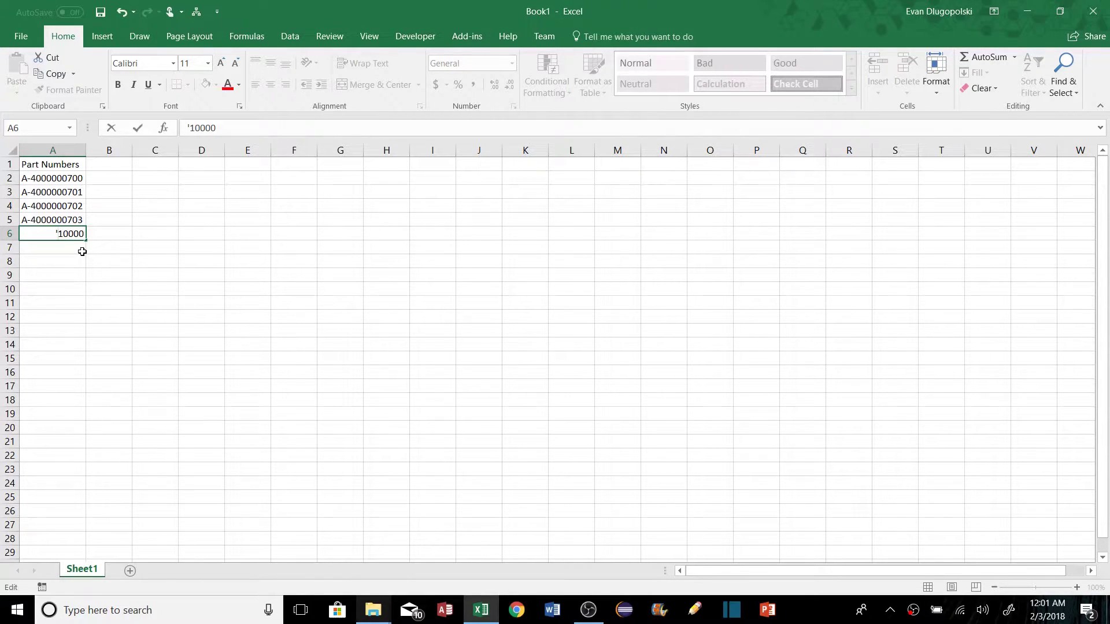
{"action": "type", "text": "00"}
{"action": "key", "text": "Return"}
{"action": "key", "text": "Up"}
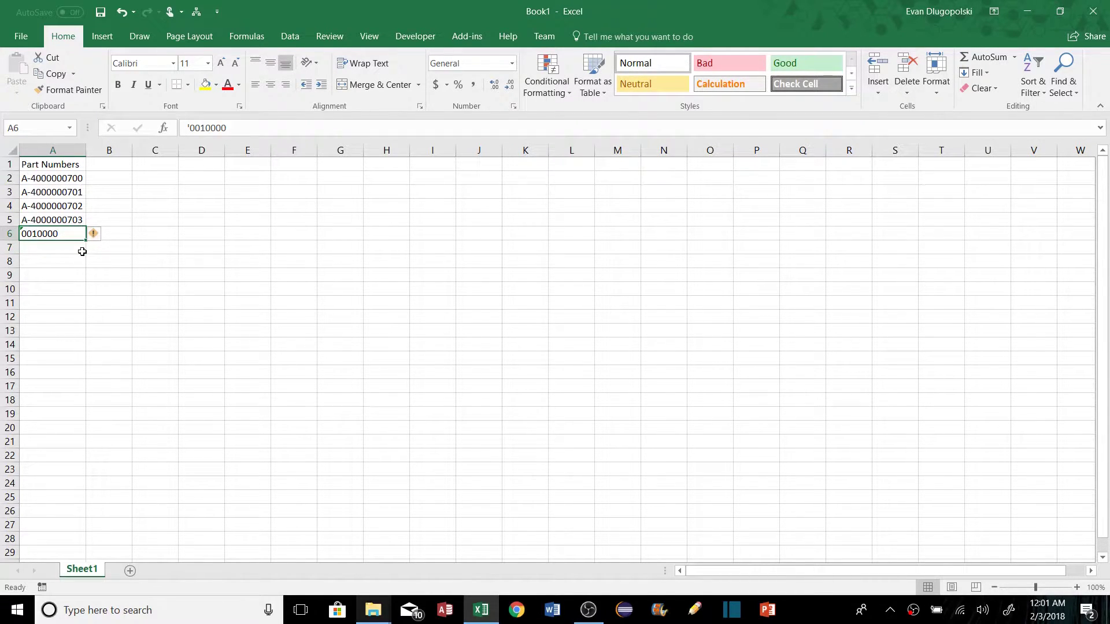
{"action": "left_click", "coordinate": [94, 234]}
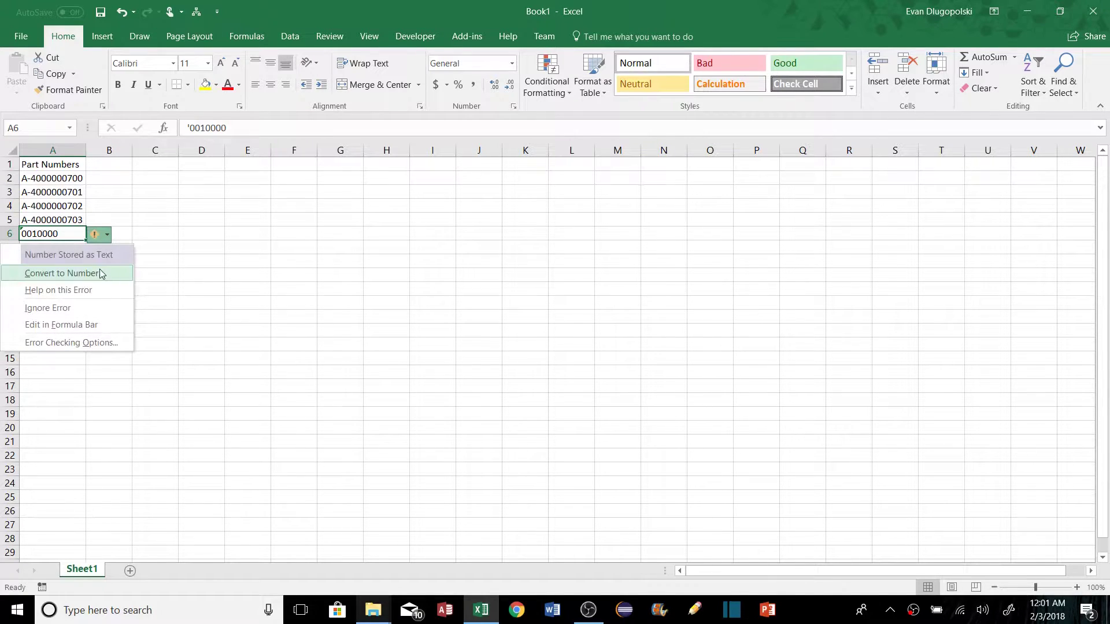
{"action": "left_click", "coordinate": [173, 193]}
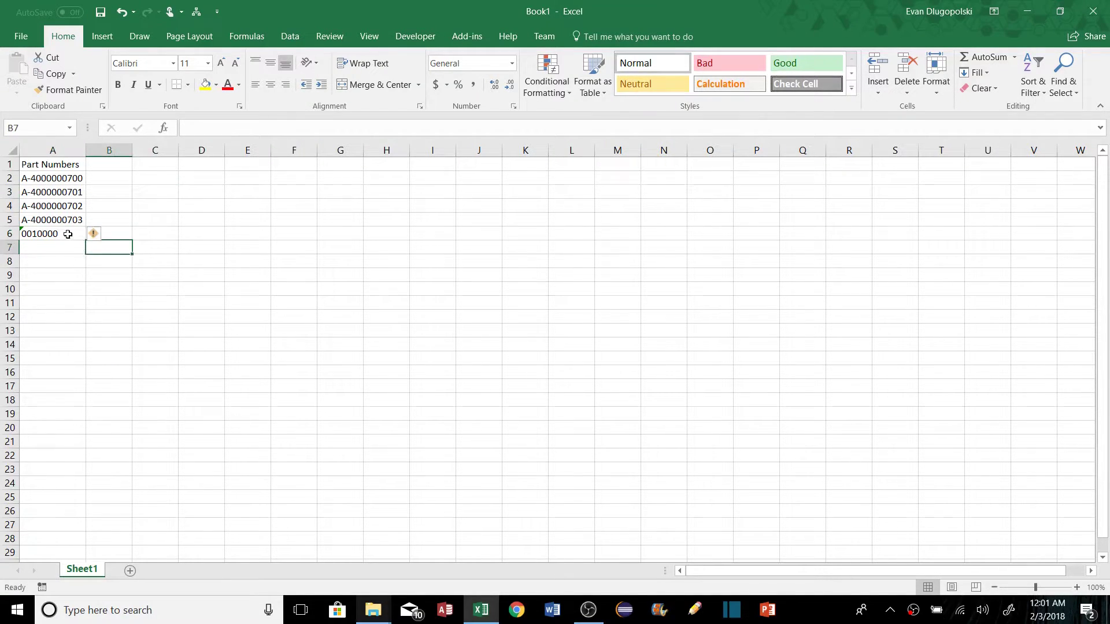
Step: Copy the digits of the part number in A5
{"action": "left_click", "coordinate": [69, 237]}
{"action": "left_click", "coordinate": [65, 245]}
{"action": "key", "text": "Up"}
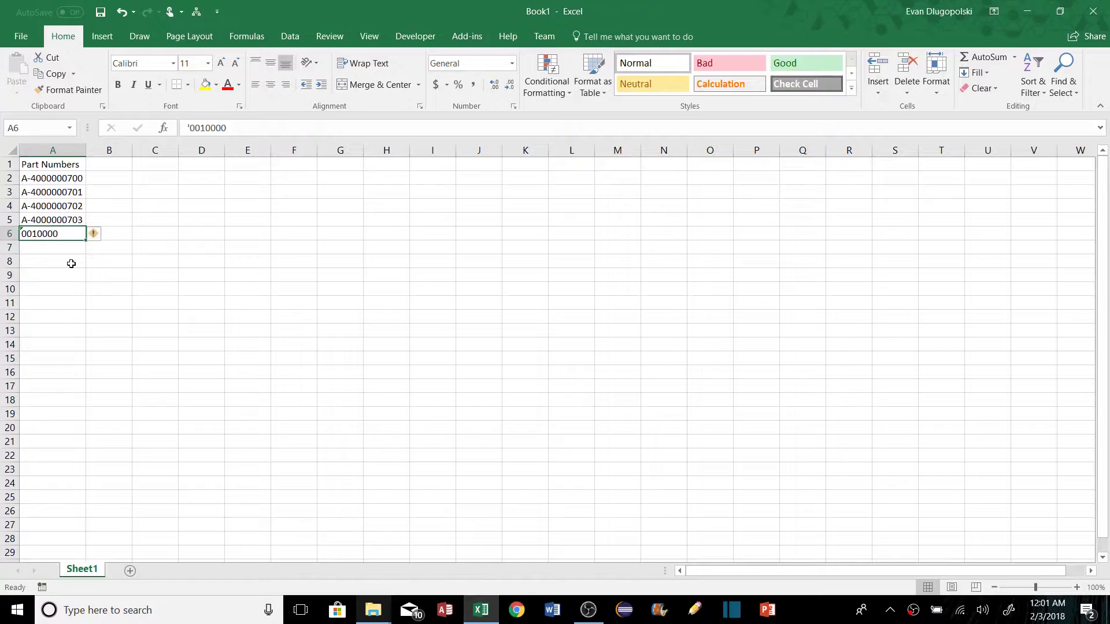
{"action": "left_click", "coordinate": [68, 246]}
{"action": "key", "text": "Up"}
{"action": "left_click", "coordinate": [70, 251]}
{"action": "double_click", "coordinate": [67, 219]}
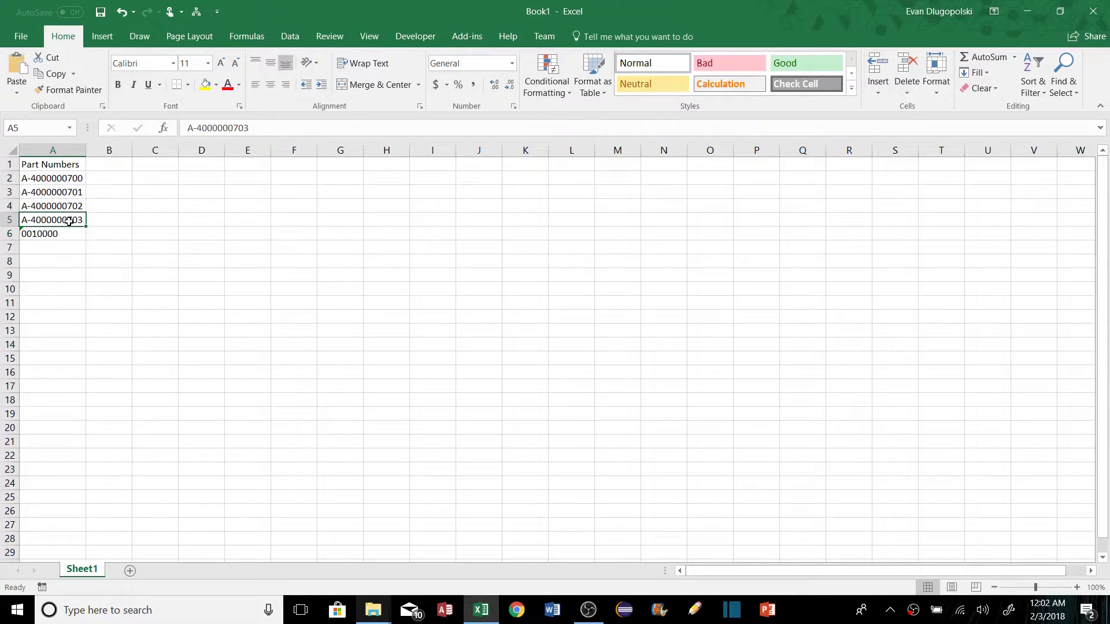
{"action": "left_click_drag", "start_coordinate": [31, 220], "coordinate": [128, 220]}
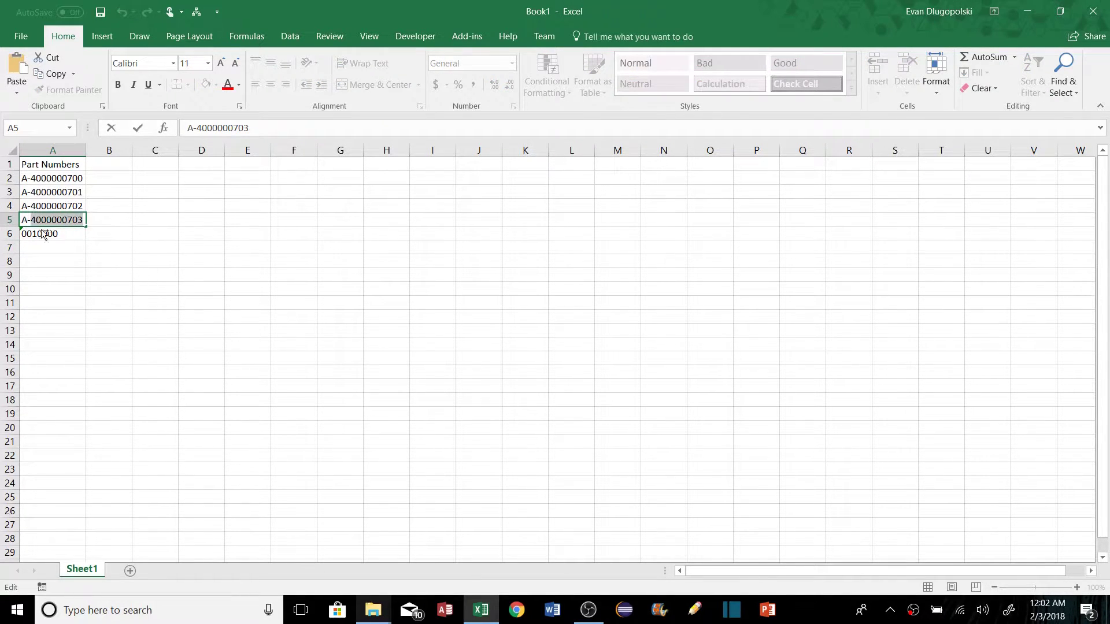
{"action": "key", "text": "ctrl+c"}
{"action": "left_click", "coordinate": [53, 245]}
{"action": "key", "text": "ctrl+v"}
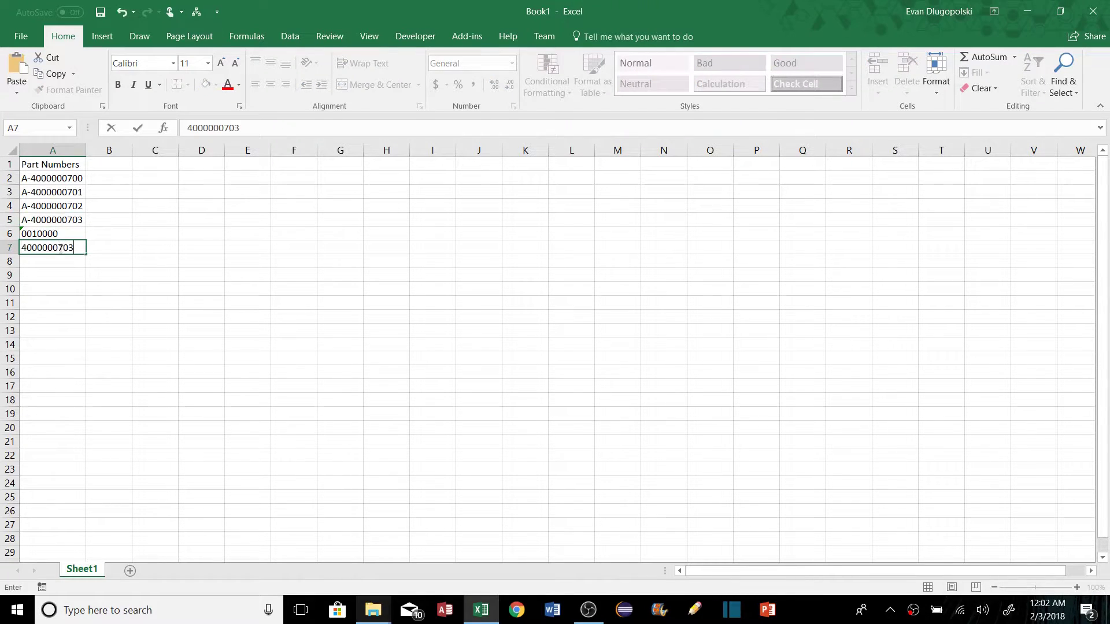
{"action": "left_click_drag", "start_coordinate": [64, 245], "coordinate": [90, 243]}
{"action": "type", "text": "00000"}
{"action": "key", "text": "Return"}
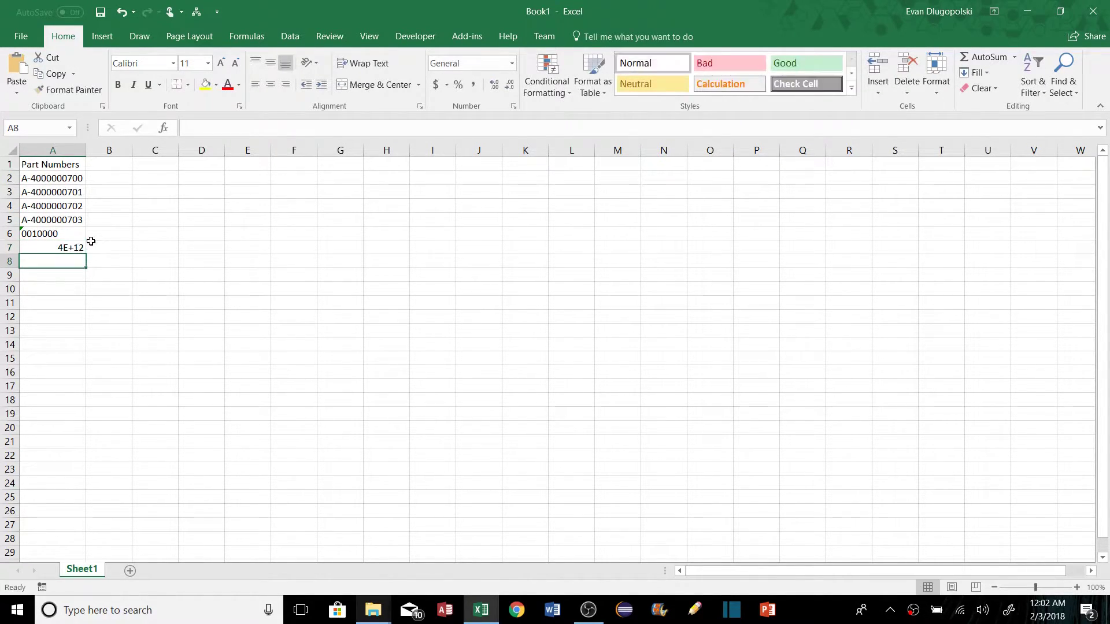
Step: Prefix A7 with an apostrophe to store it as text, then autofit column A
{"action": "left_click", "coordinate": [65, 251]}
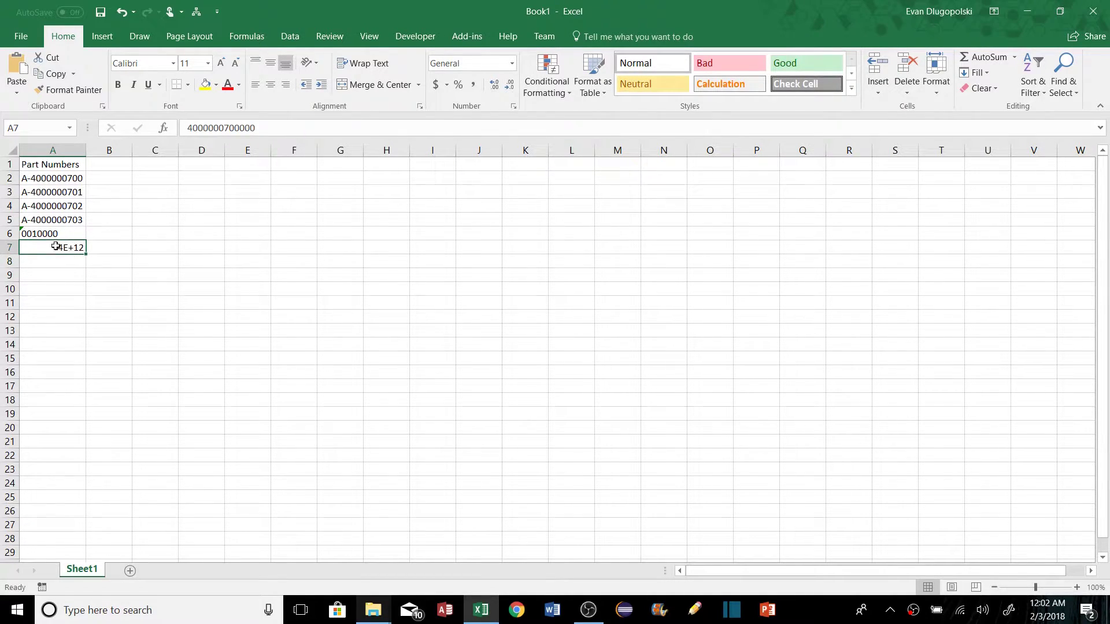
{"action": "left_click", "coordinate": [193, 126]}
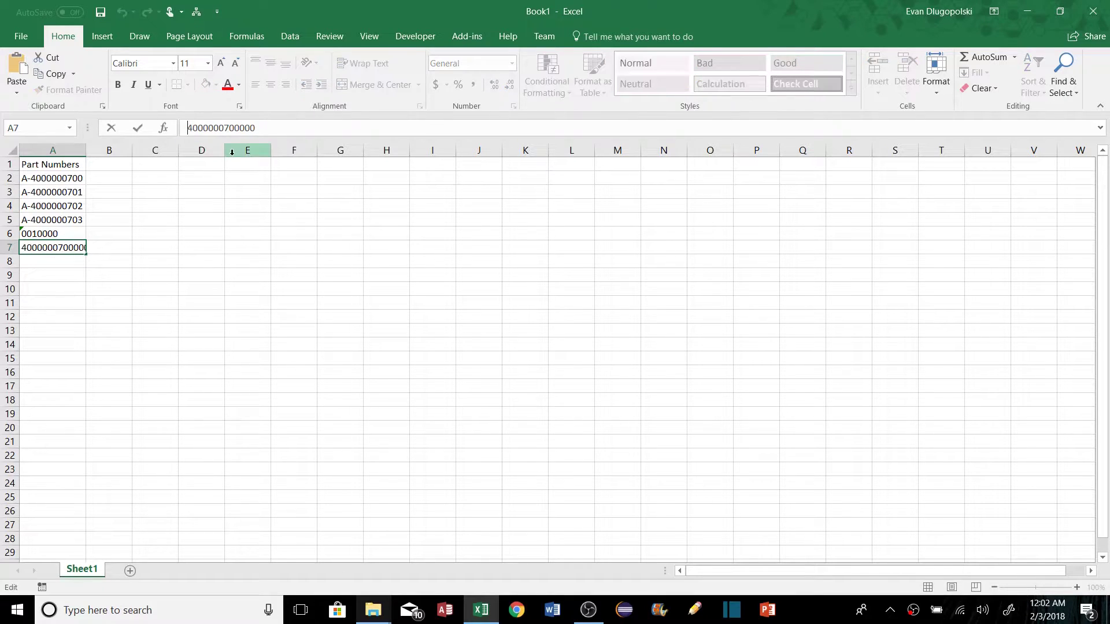
{"action": "type", "text": "'"}
{"action": "key", "text": "Return"}
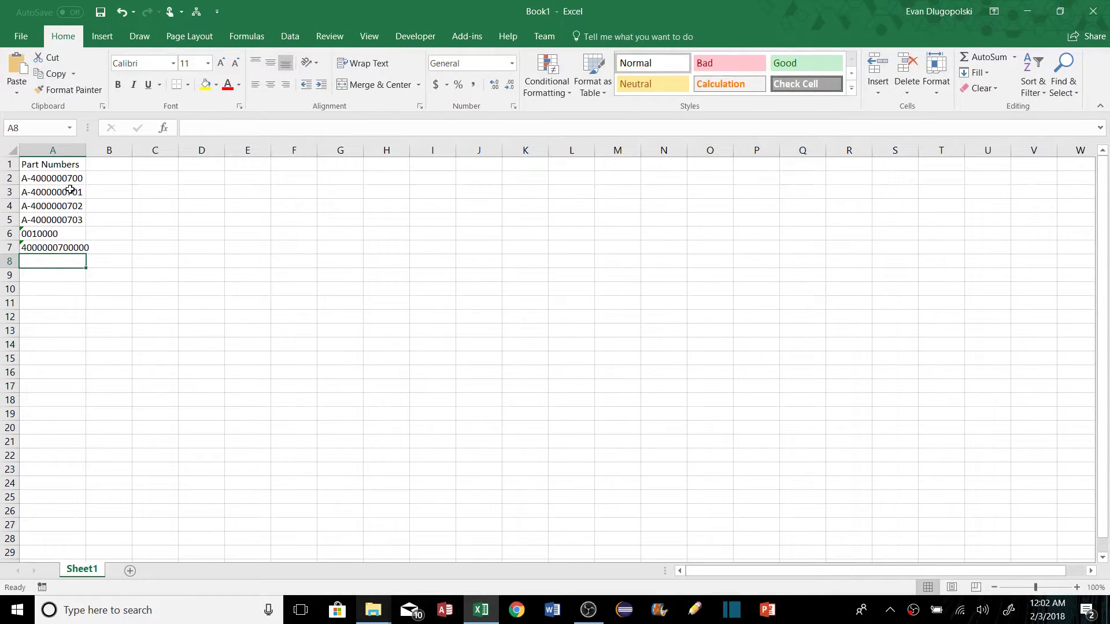
{"action": "double_click", "coordinate": [86, 155]}
{"action": "left_click", "coordinate": [99, 285]}
{"action": "left_click", "coordinate": [62, 250]}
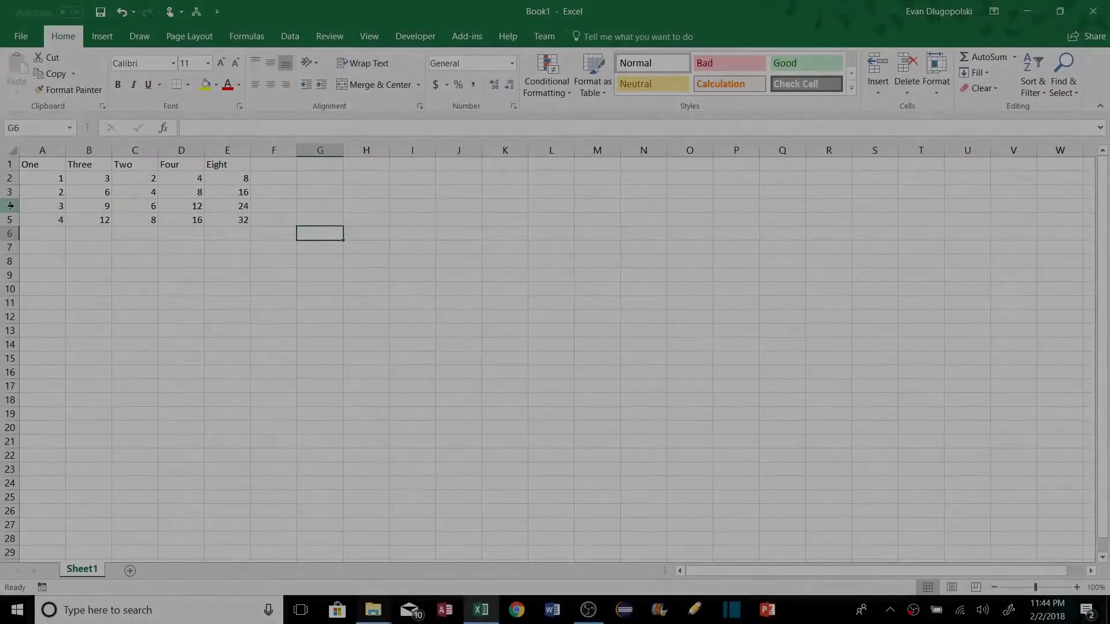
Step: Insert a single blank row above row 4 of the numbers table
{"action": "left_click", "coordinate": [9, 206]}
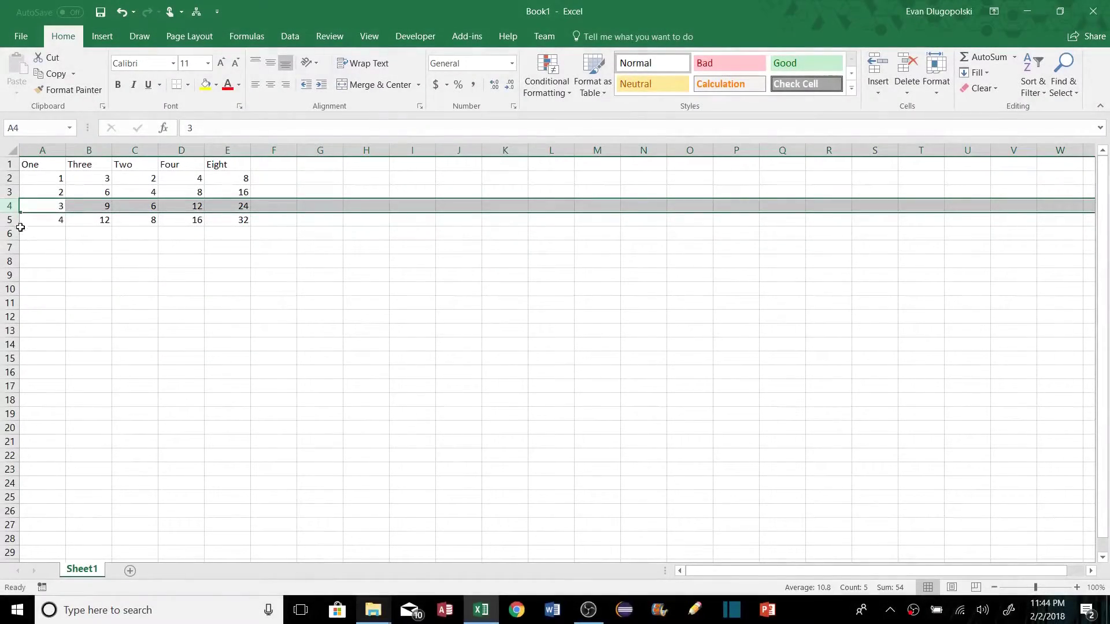
{"action": "right_click", "coordinate": [8, 206]}
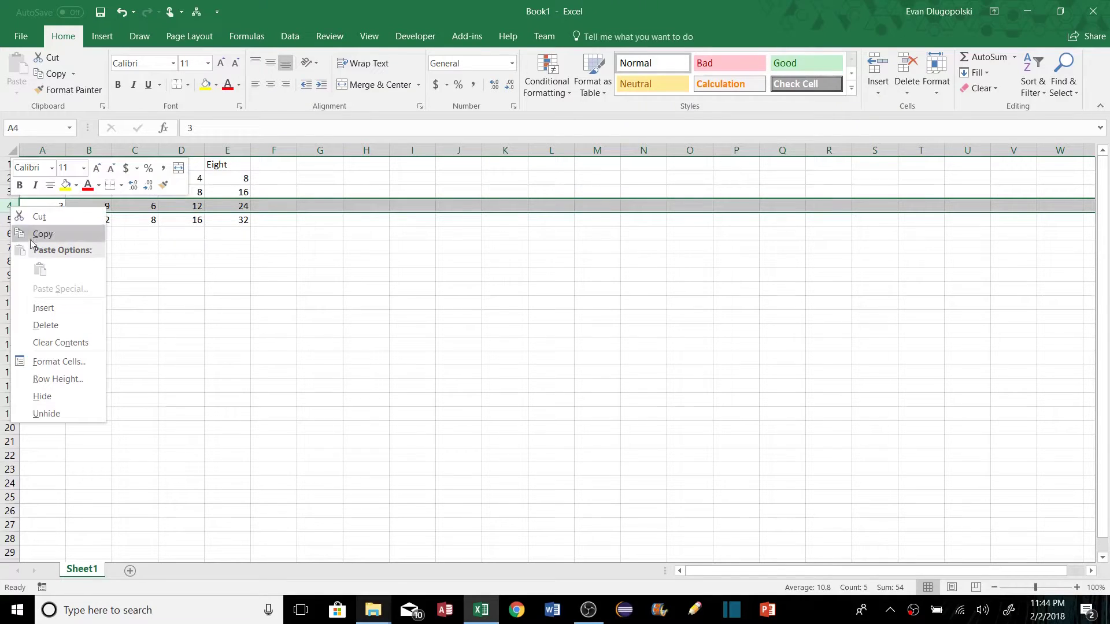
{"action": "left_click", "coordinate": [50, 308]}
{"action": "left_click", "coordinate": [100, 272]}
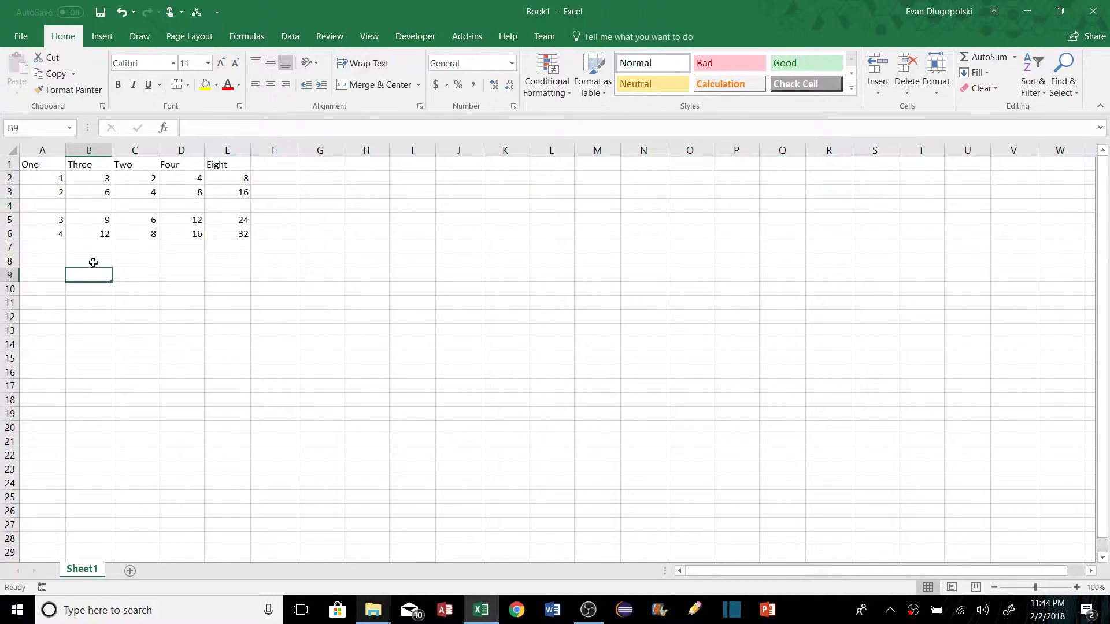
Step: Insert several blank rows at once above row 4
{"action": "left_click_drag", "start_coordinate": [8, 206], "coordinate": [8, 233]}
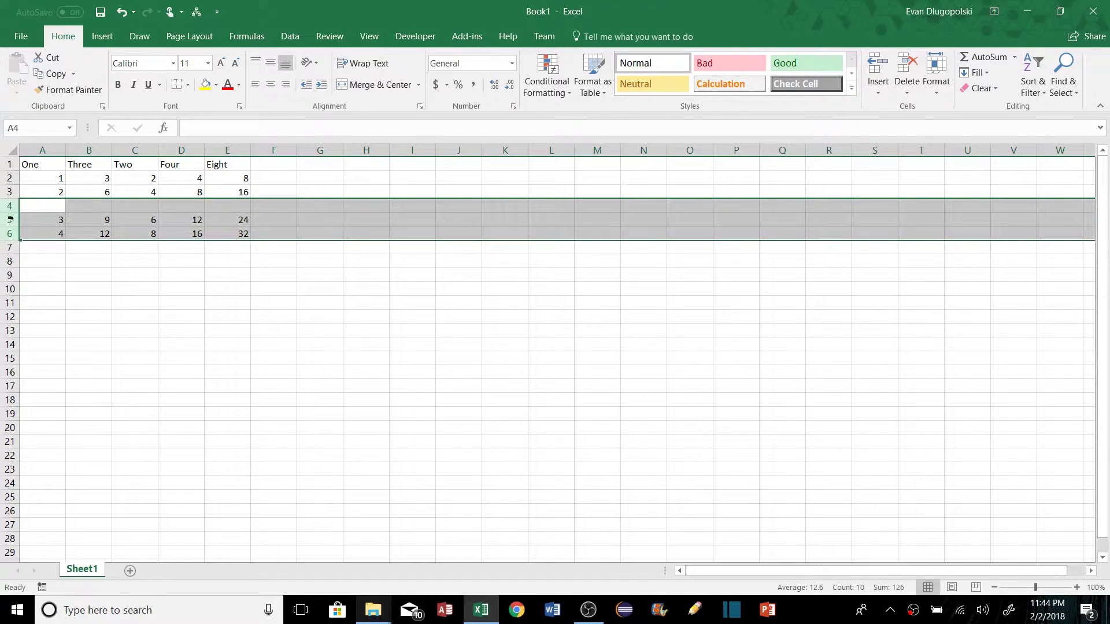
{"action": "right_click", "coordinate": [5, 206]}
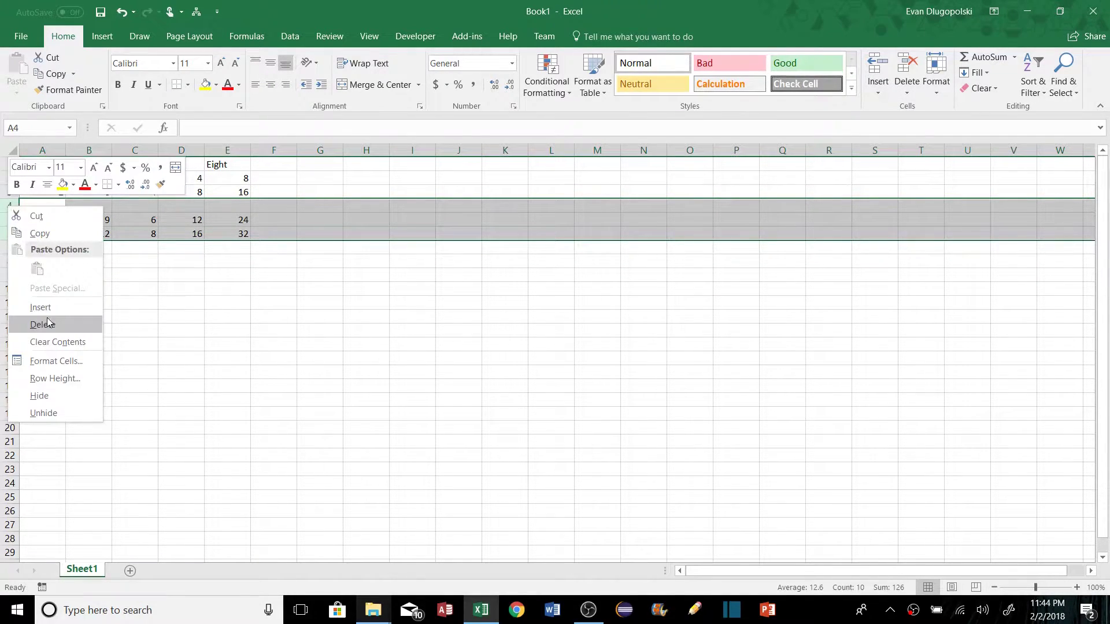
{"action": "left_click", "coordinate": [42, 308]}
{"action": "left_click", "coordinate": [198, 301]}
Step: Select the block A4:E6, then the whole numbers table from A2
{"action": "left_click_drag", "start_coordinate": [36, 206], "coordinate": [229, 231]}
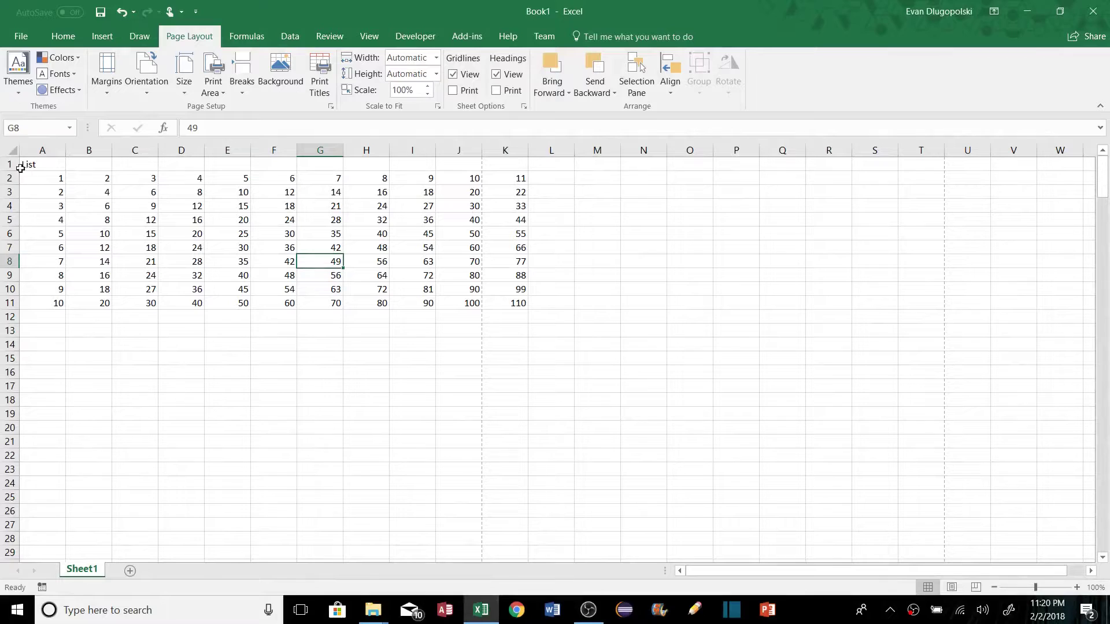
{"action": "left_click_drag", "start_coordinate": [28, 178], "coordinate": [513, 327]}
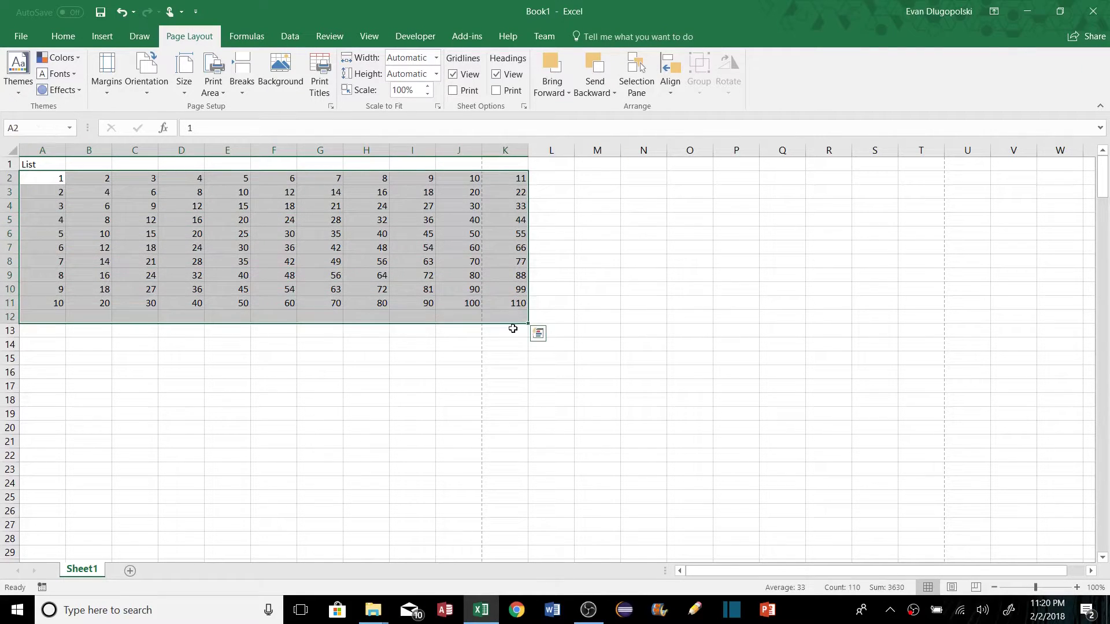
{"action": "left_click", "coordinate": [505, 357]}
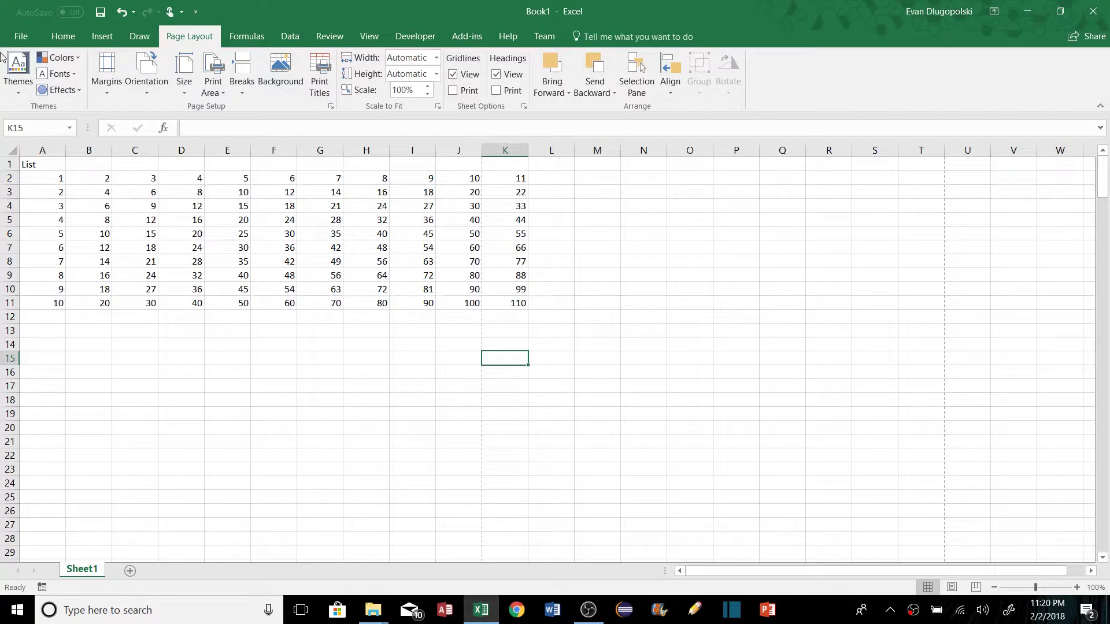
Step: Preview the two-page printout of the times grid
{"action": "left_click", "coordinate": [21, 35]}
{"action": "left_click", "coordinate": [33, 193]}
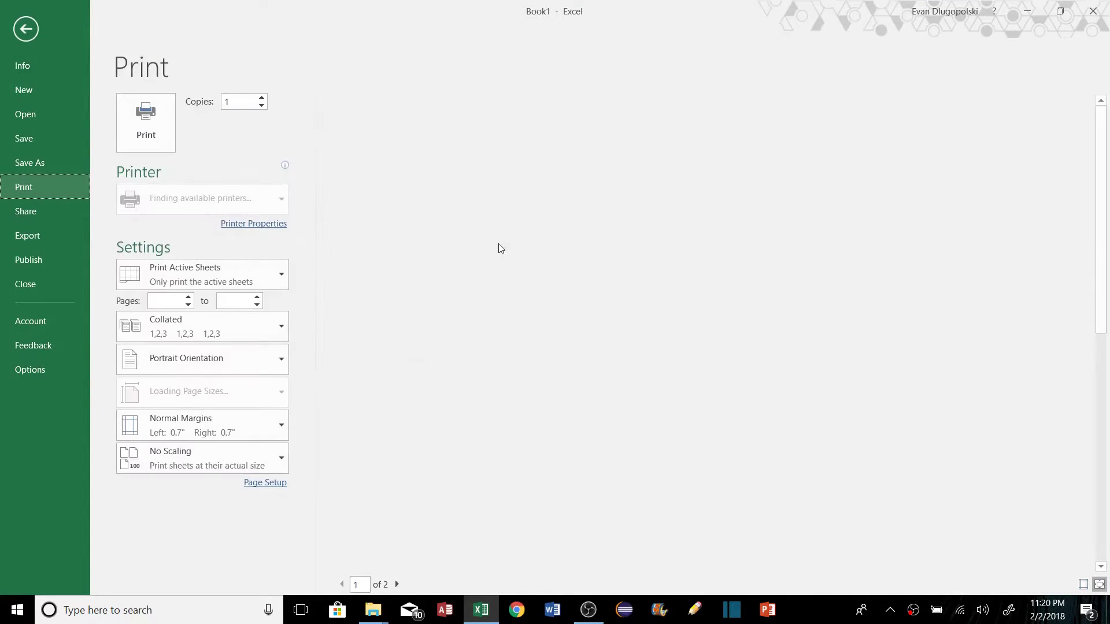
{"action": "left_click", "coordinate": [396, 584]}
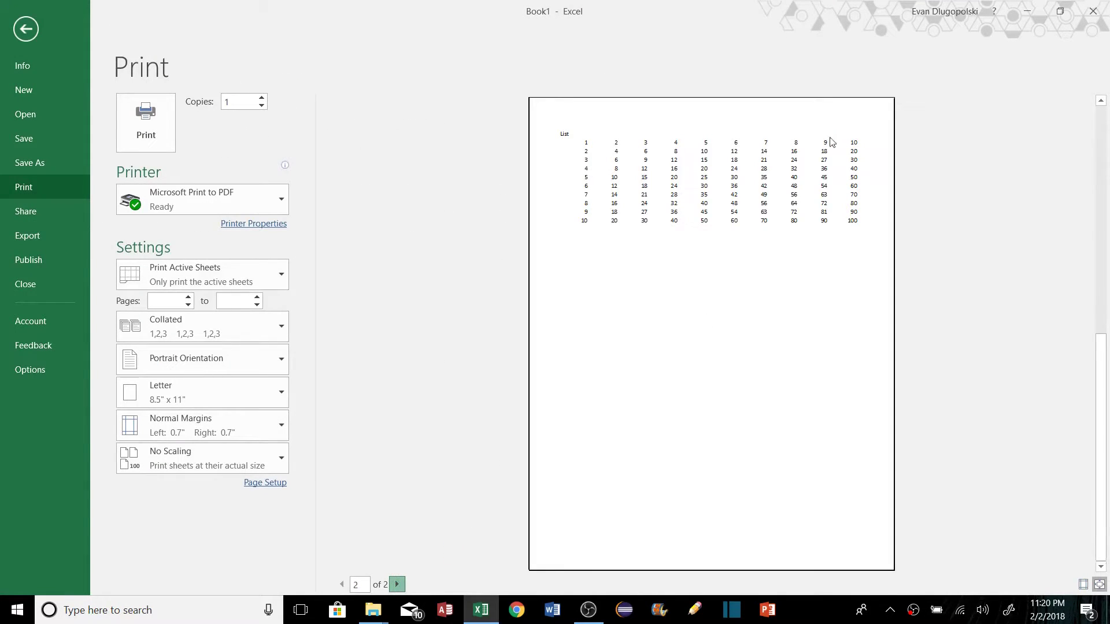
Step: Return to the sheet and narrow column J so the grid fits page one
{"action": "left_click", "coordinate": [341, 584]}
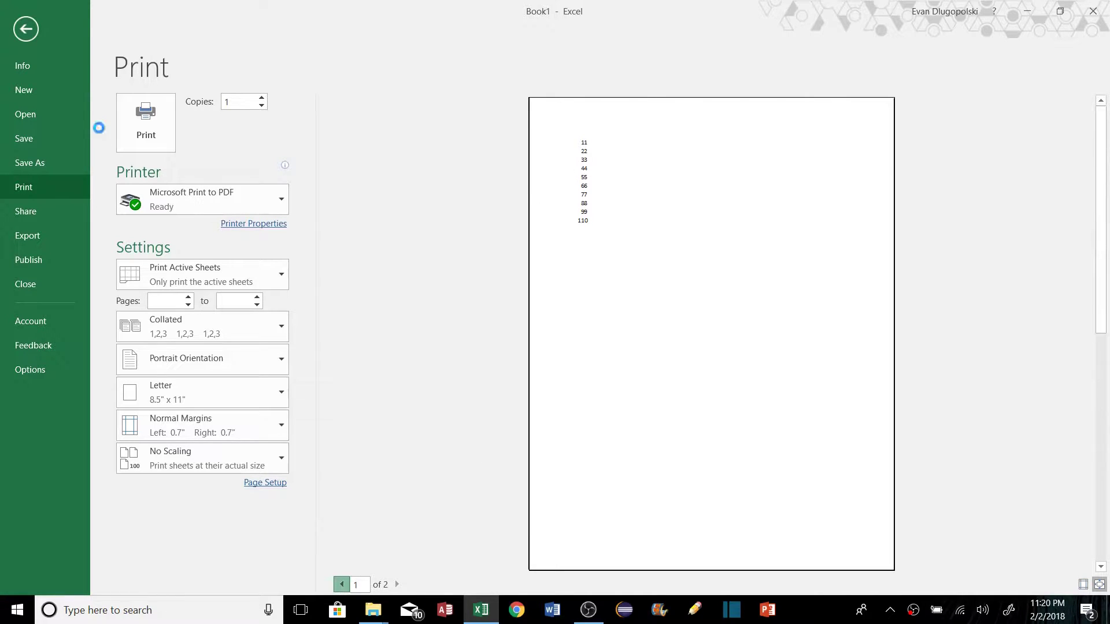
{"action": "left_click", "coordinate": [26, 28]}
{"action": "mouse_move", "coordinate": [482, 150]}
{"action": "left_mouse_down"}
{"action": "mouse_move", "coordinate": [462, 150]}
{"action": "mouse_move", "coordinate": [490, 150]}
{"action": "left_mouse_up"}
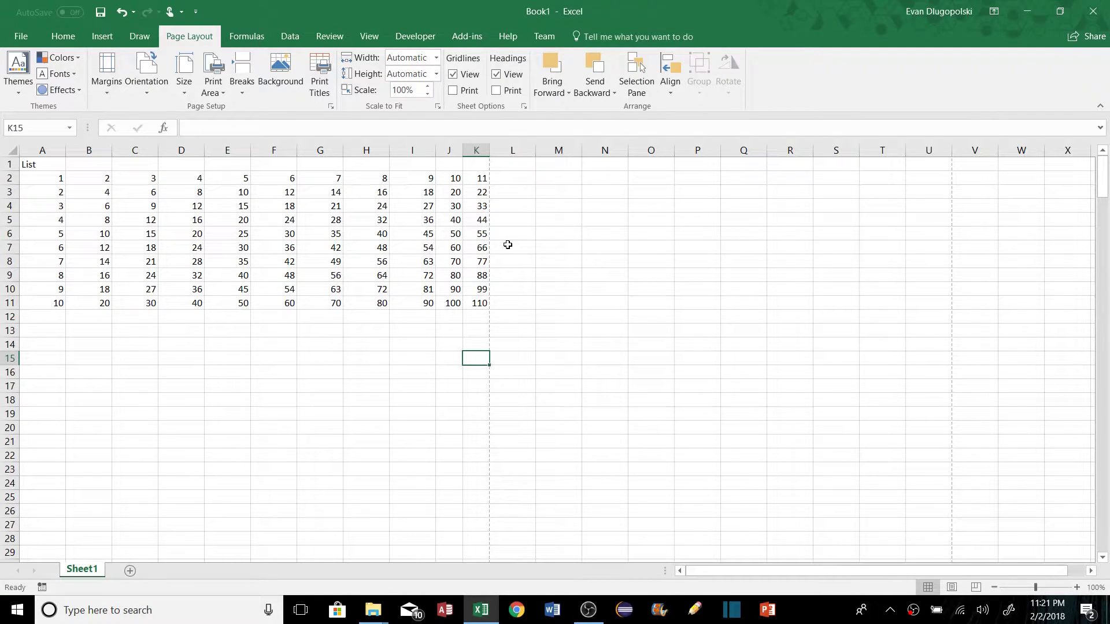
Step: Undo the column narrowing and set print scaling to Fit All Columns on One Page
{"action": "key", "text": "ctrl+z"}
{"action": "key", "text": "ctrl+z"}
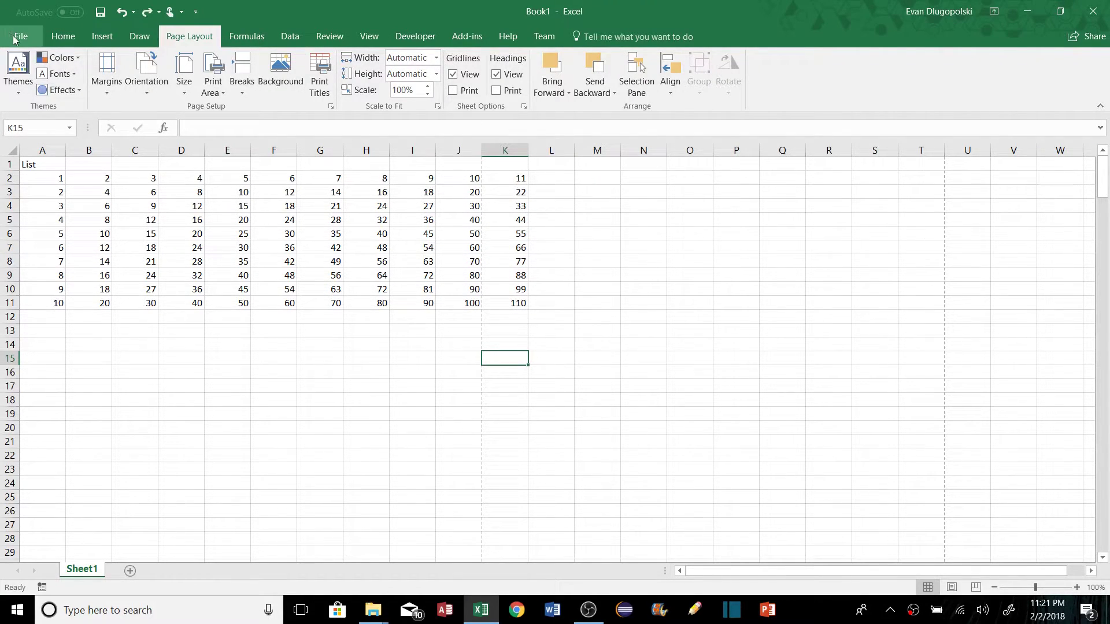
{"action": "key", "text": "alt+f"}
{"action": "left_click", "coordinate": [30, 187]}
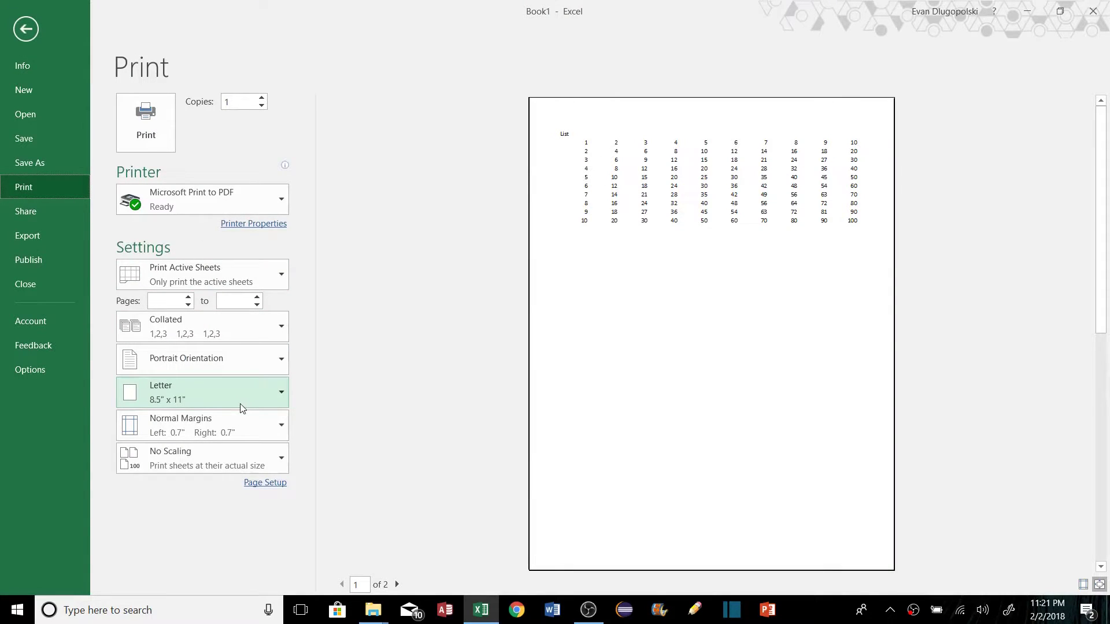
{"action": "left_click", "coordinate": [240, 458]}
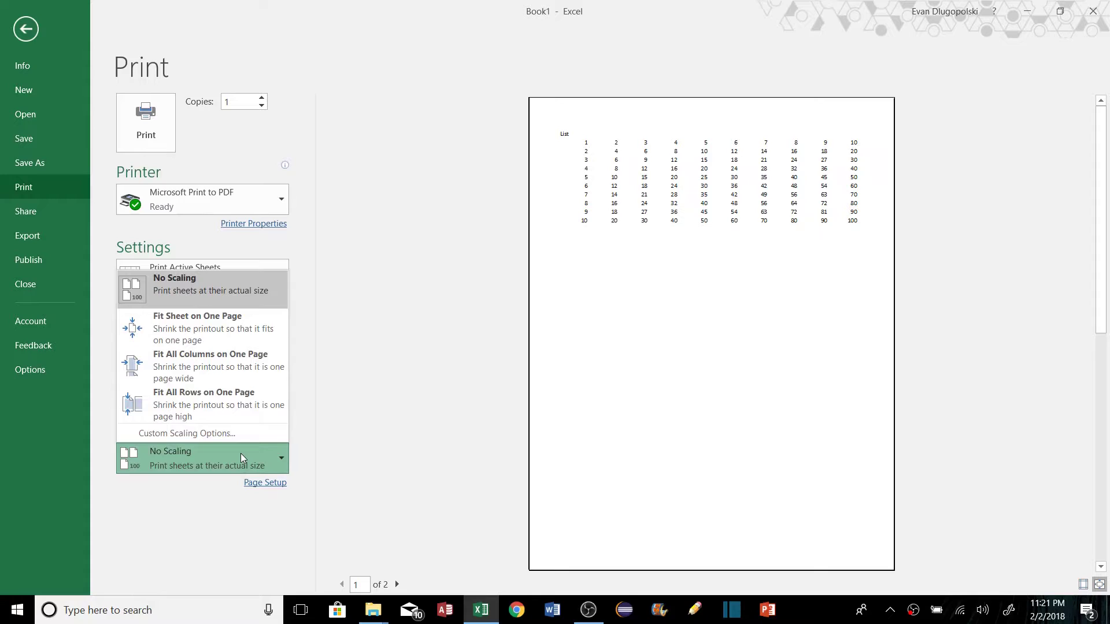
{"action": "left_click", "coordinate": [232, 370]}
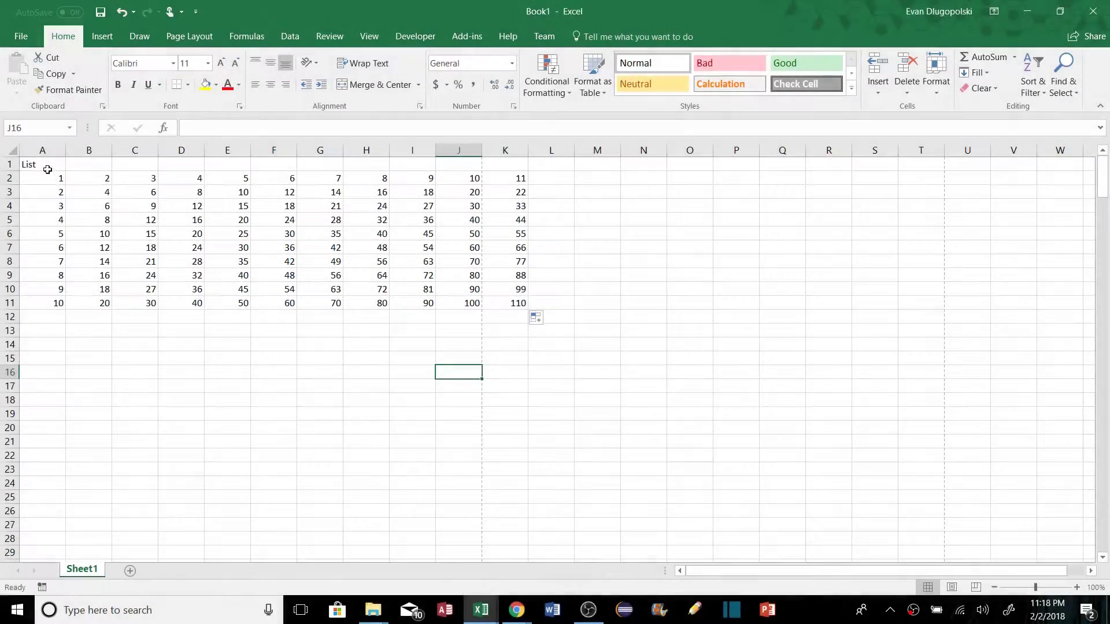
Step: Set A1:E11 as the print area via Page Layout and preview the printout
{"action": "left_click_drag", "start_coordinate": [43, 165], "coordinate": [237, 302]}
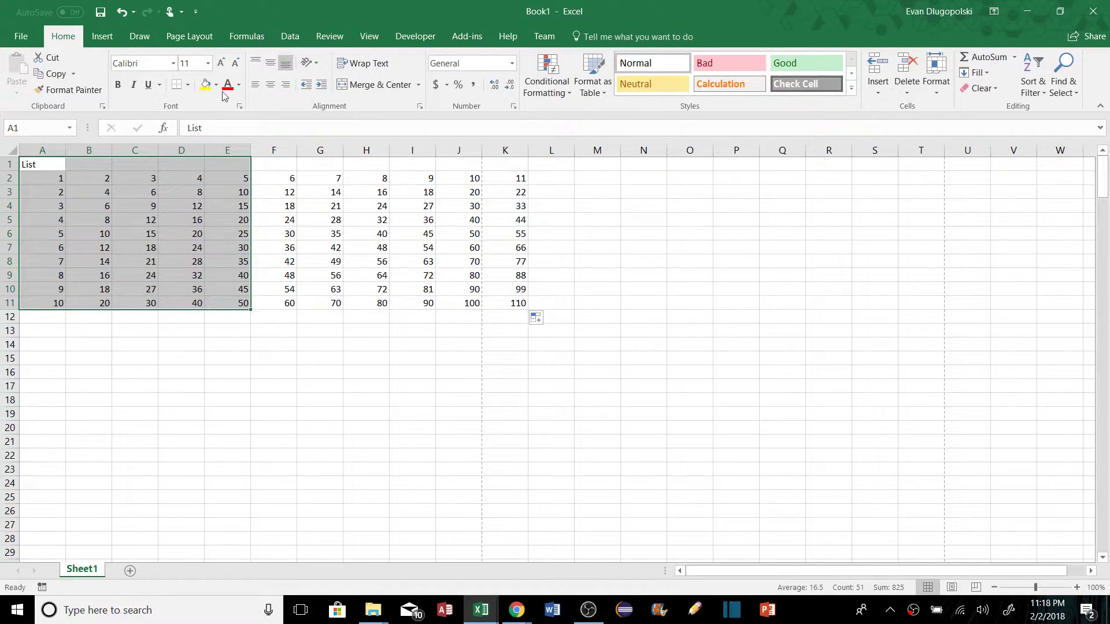
{"action": "left_click", "coordinate": [198, 40]}
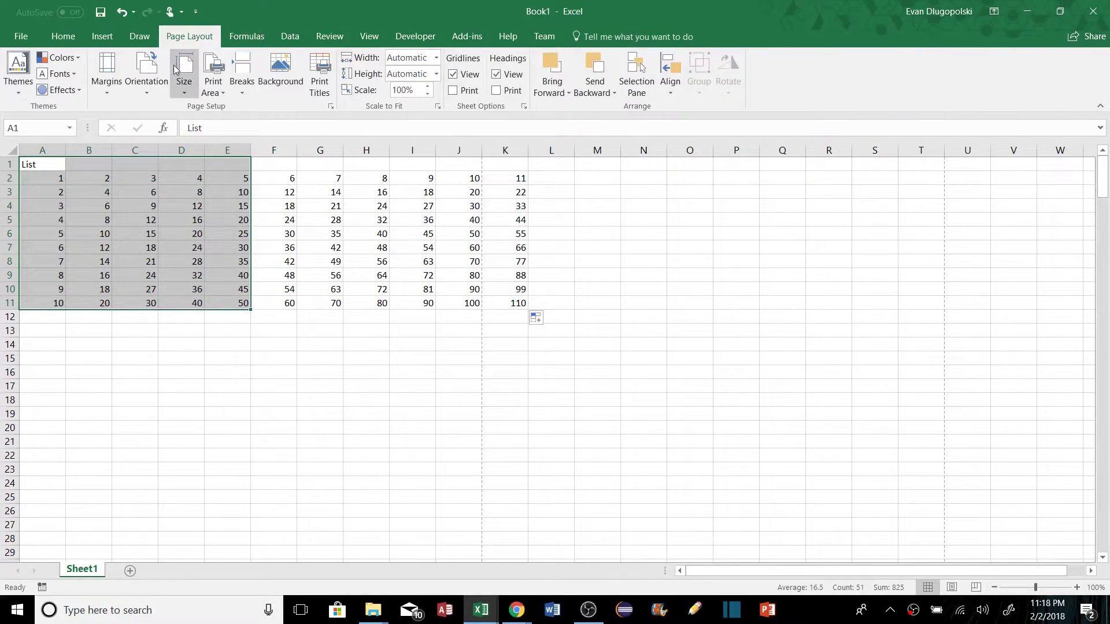
{"action": "left_click", "coordinate": [219, 94]}
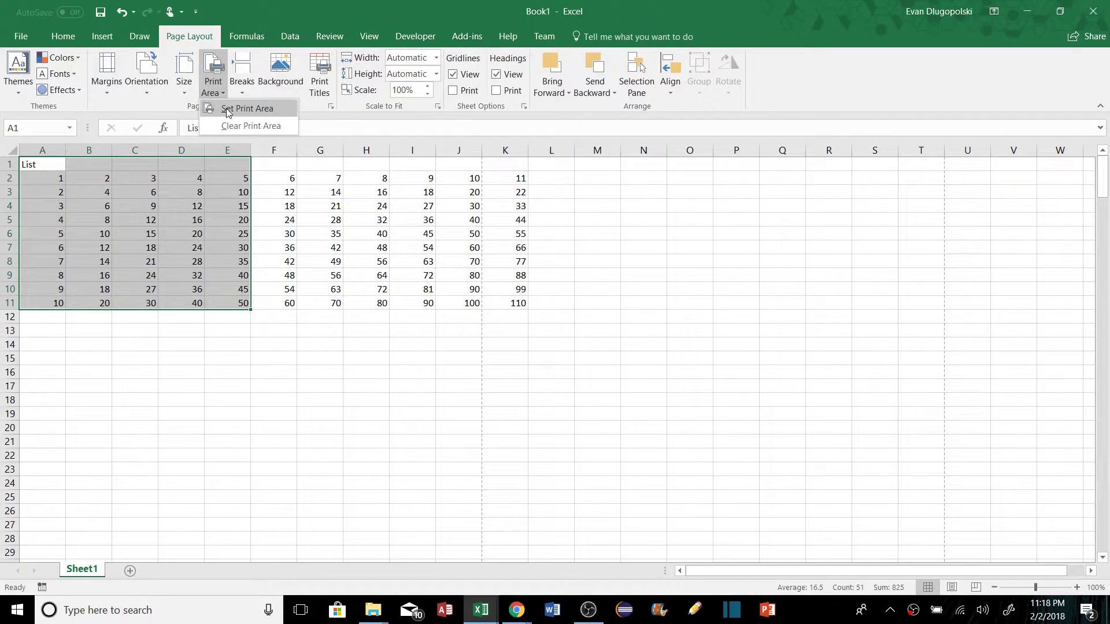
{"action": "left_click", "coordinate": [229, 111]}
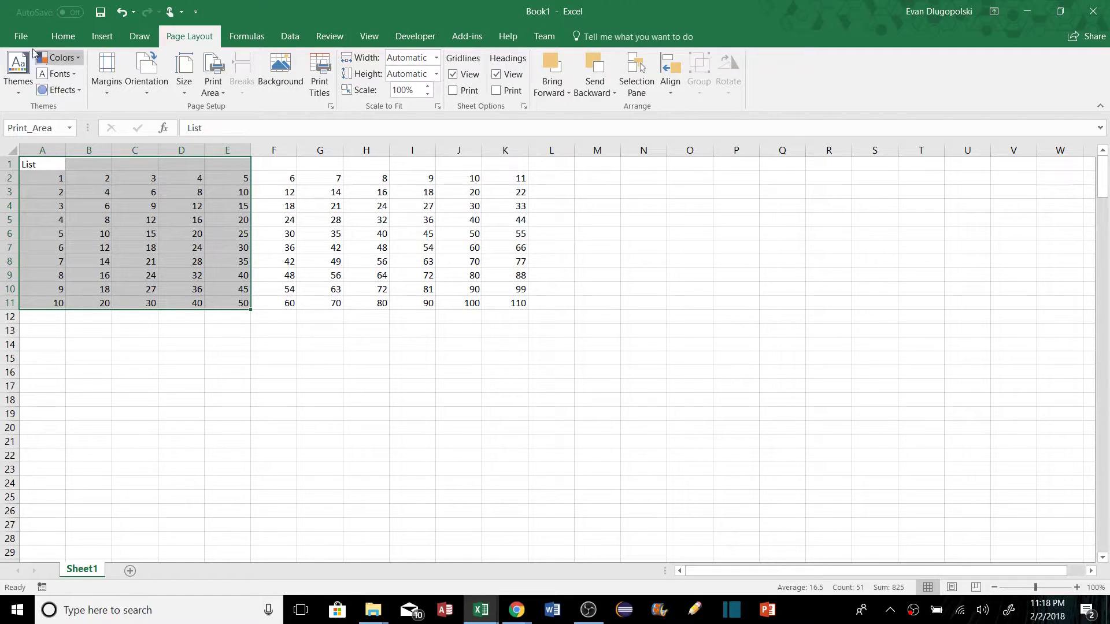
{"action": "left_click", "coordinate": [21, 36]}
{"action": "left_click", "coordinate": [53, 191]}
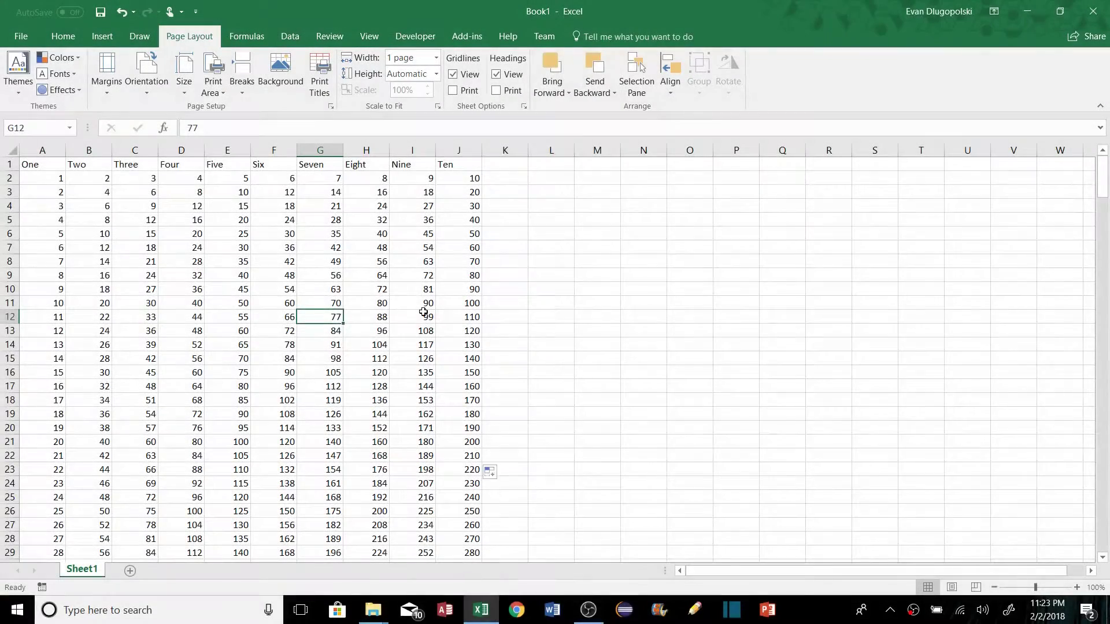
Step: Freeze the top row of the number list from the View tab
{"action": "scroll", "coordinate": [424, 312], "scroll_direction": "down", "scroll_amount": 5}
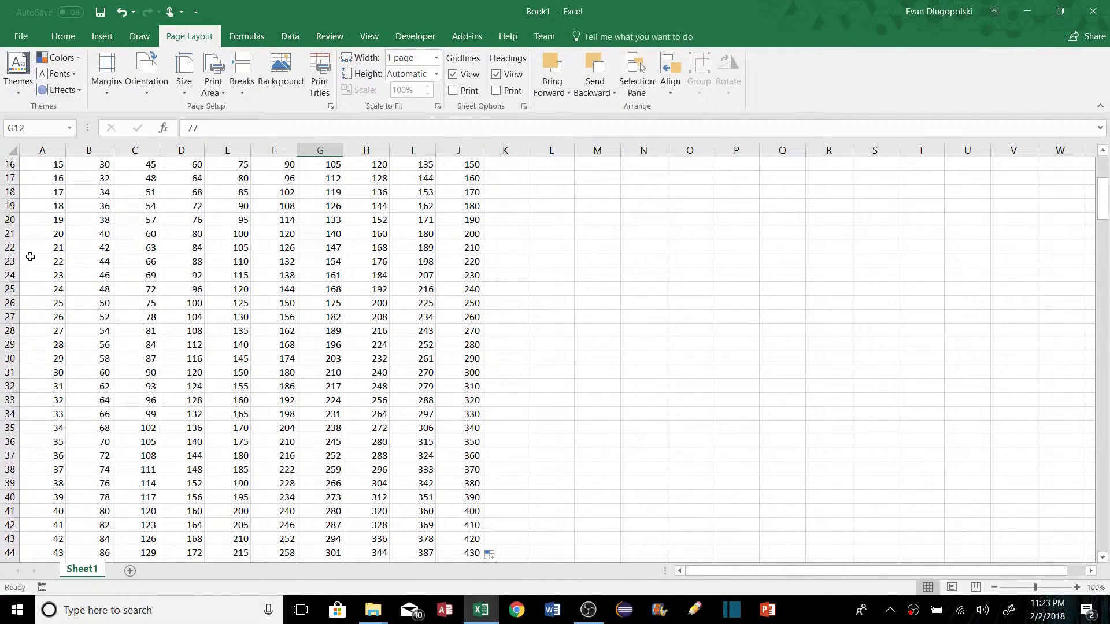
{"action": "scroll", "coordinate": [289, 232], "scroll_direction": "up", "scroll_amount": 5}
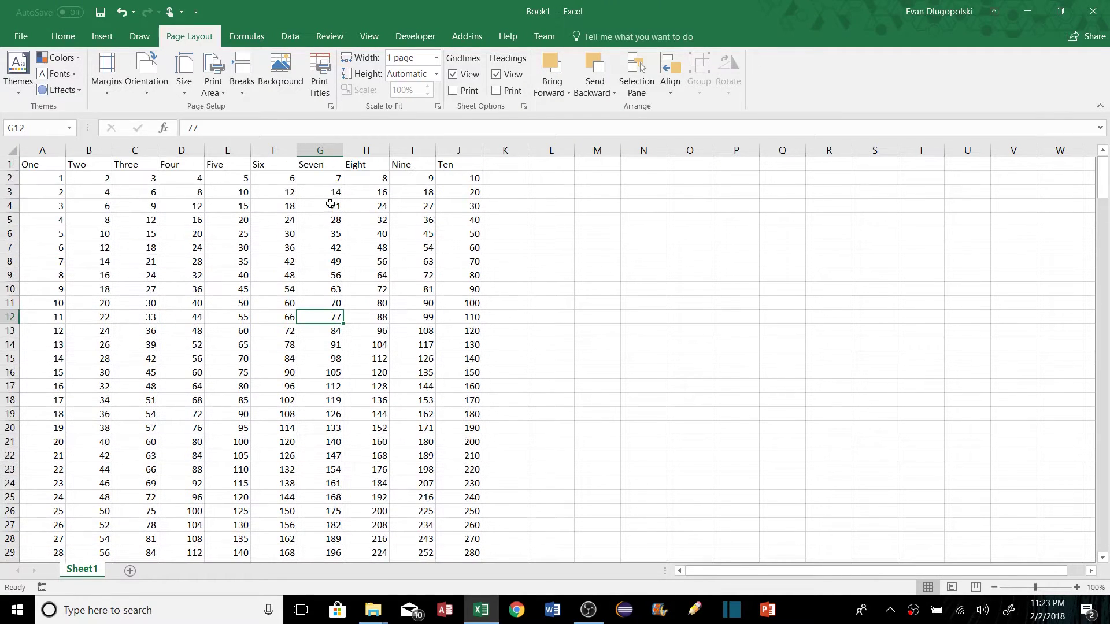
{"action": "scroll", "coordinate": [404, 300], "scroll_direction": "down", "scroll_amount": 8}
{"action": "scroll", "coordinate": [370, 316], "scroll_direction": "down", "scroll_amount": 2}
{"action": "left_click", "coordinate": [336, 402]}
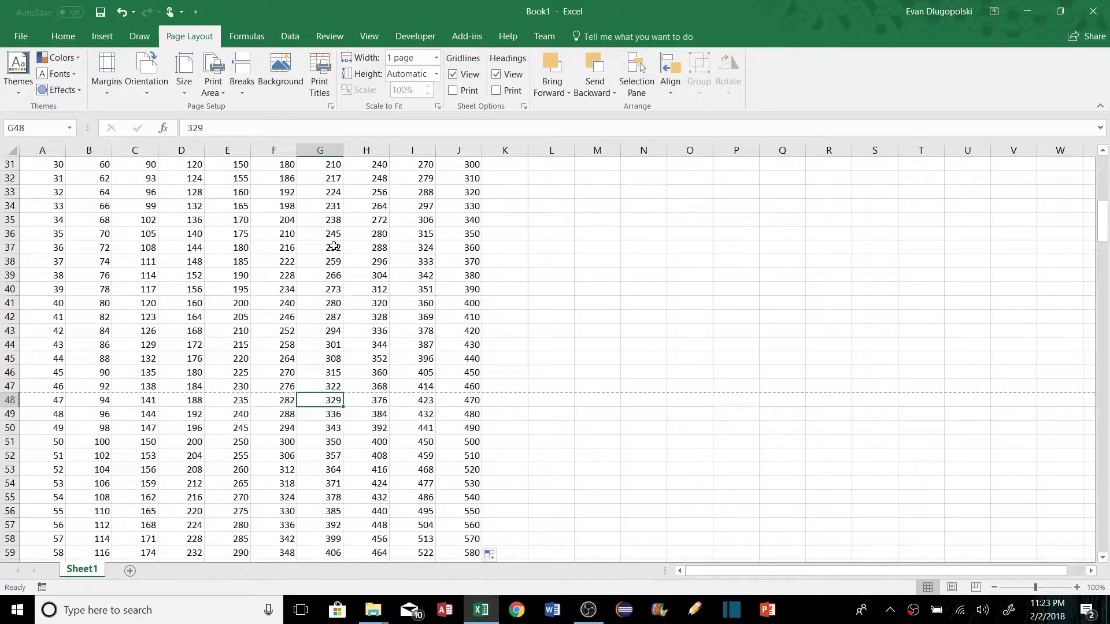
{"action": "scroll", "coordinate": [325, 401], "scroll_direction": "up", "scroll_amount": 8}
{"action": "scroll", "coordinate": [324, 400], "scroll_direction": "up", "scroll_amount": 2}
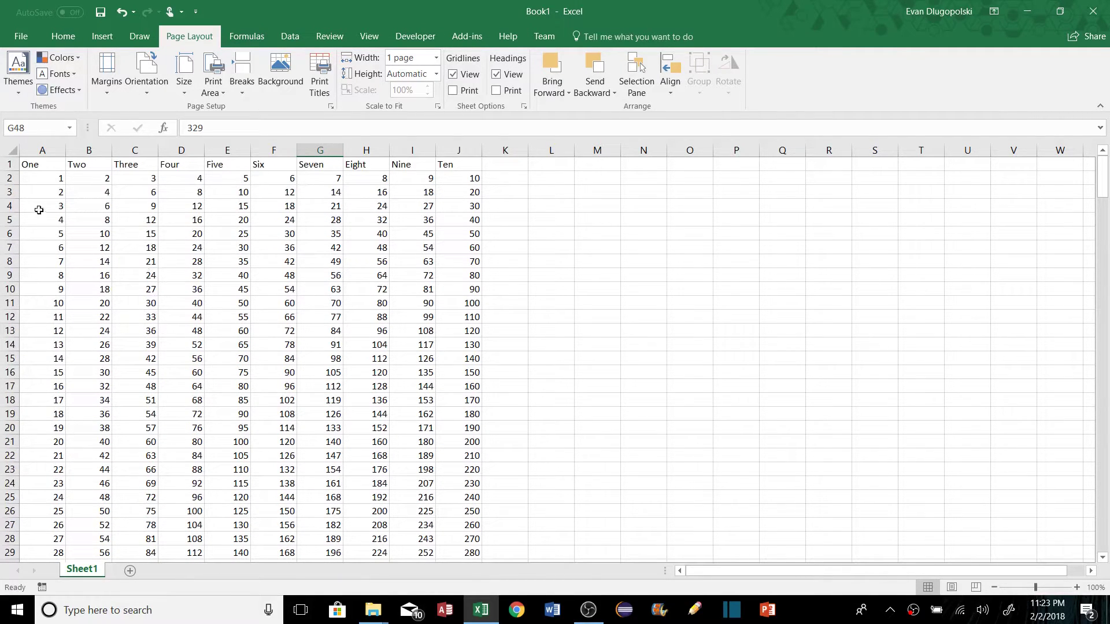
{"action": "left_click", "coordinate": [58, 182]}
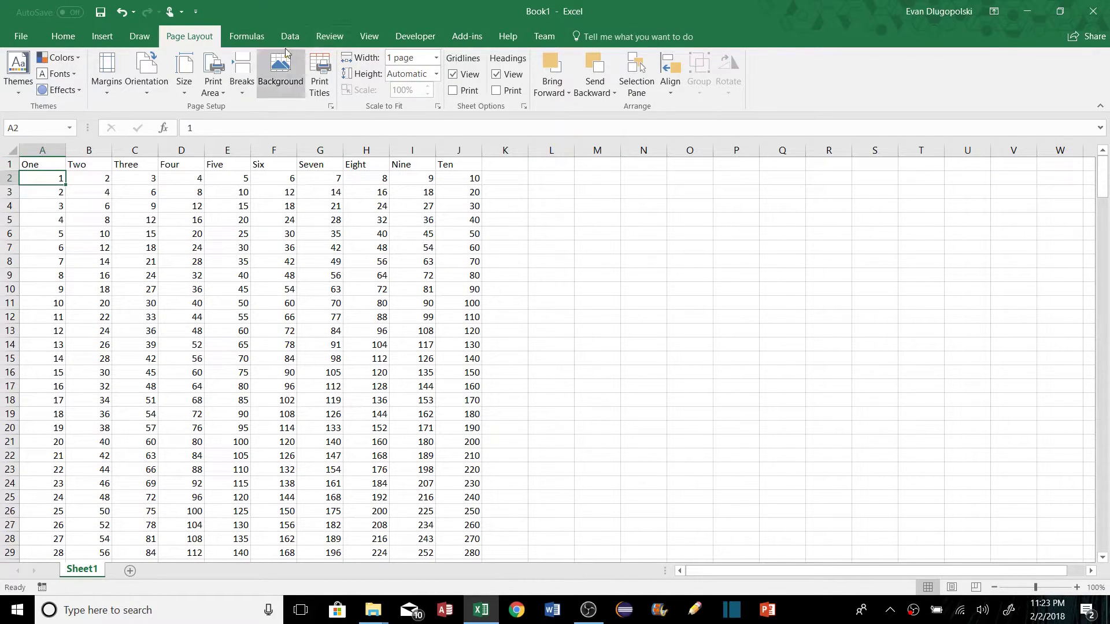
{"action": "left_click", "coordinate": [369, 35]}
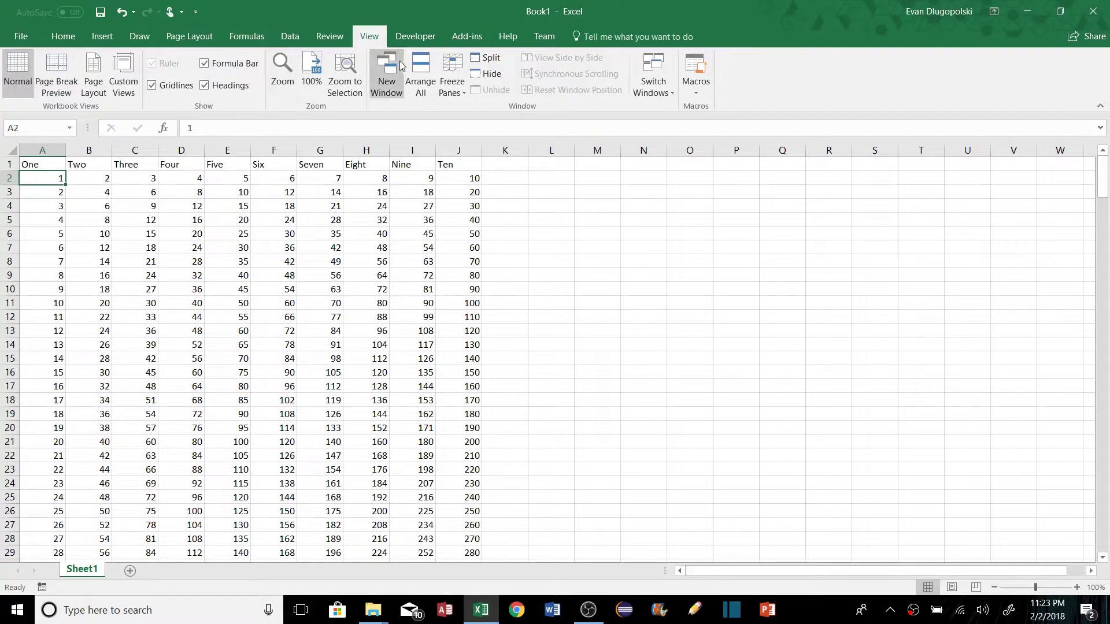
{"action": "left_click", "coordinate": [458, 85]}
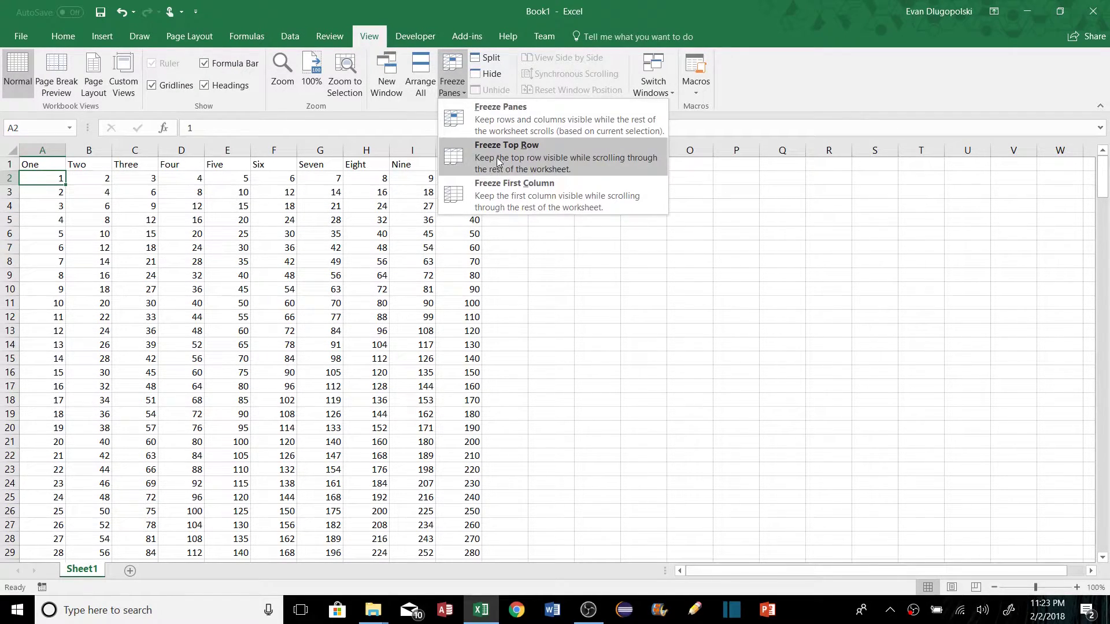
{"action": "left_click", "coordinate": [498, 161]}
Step: Switch to freezing the first column instead
{"action": "left_click", "coordinate": [299, 229]}
{"action": "scroll", "coordinate": [298, 225], "scroll_direction": "down", "scroll_amount": 6}
{"action": "scroll", "coordinate": [299, 224], "scroll_direction": "up", "scroll_amount": 6}
{"action": "left_click", "coordinate": [452, 81]}
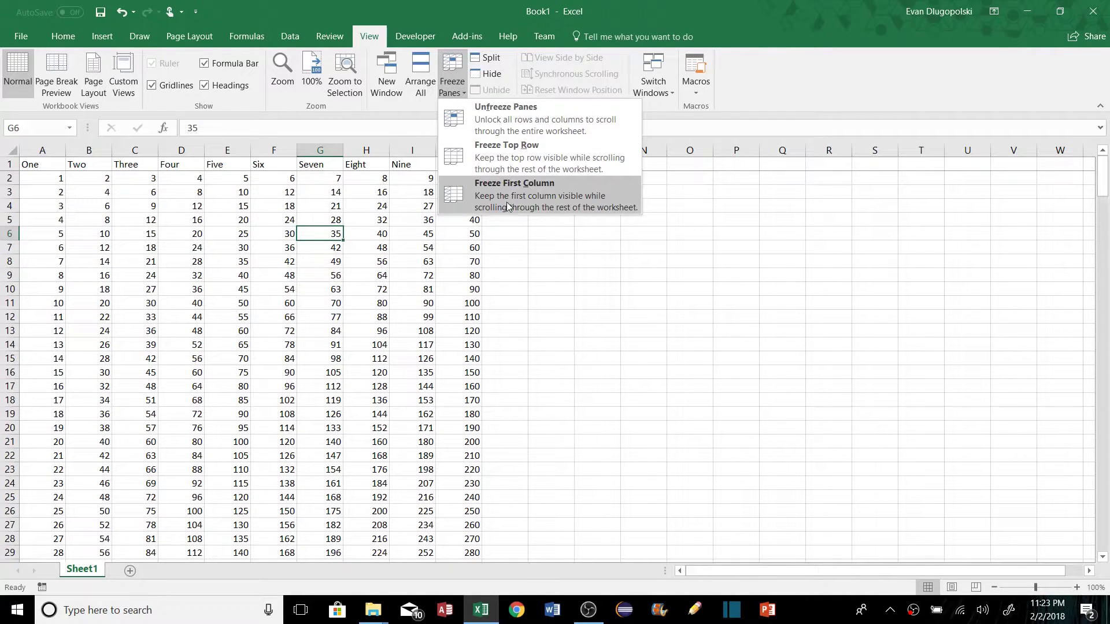
{"action": "left_click", "coordinate": [506, 203]}
Step: Select row 3 and freeze panes so rows 1 and 2 stay fixed while scrolling
{"action": "left_click", "coordinate": [88, 261]}
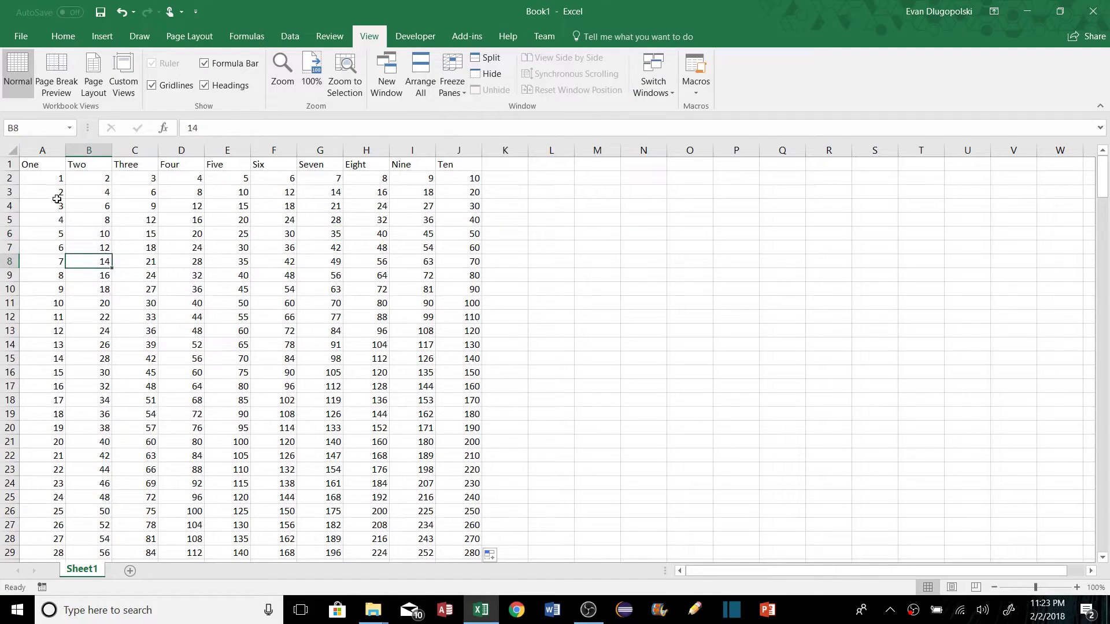
{"action": "left_click", "coordinate": [14, 192]}
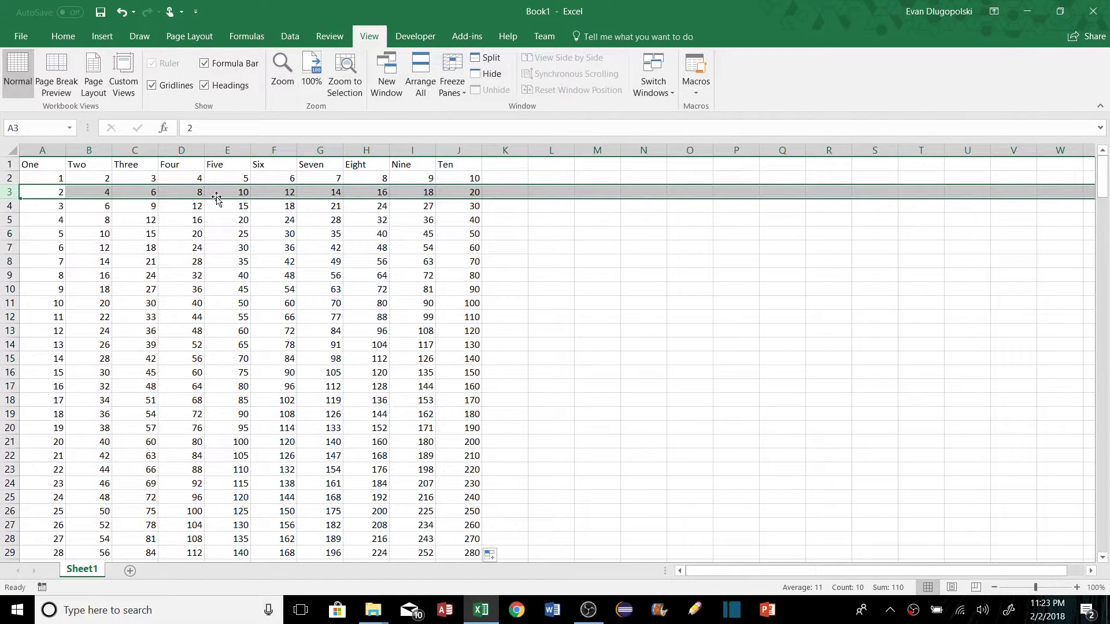
{"action": "left_click", "coordinate": [457, 87]}
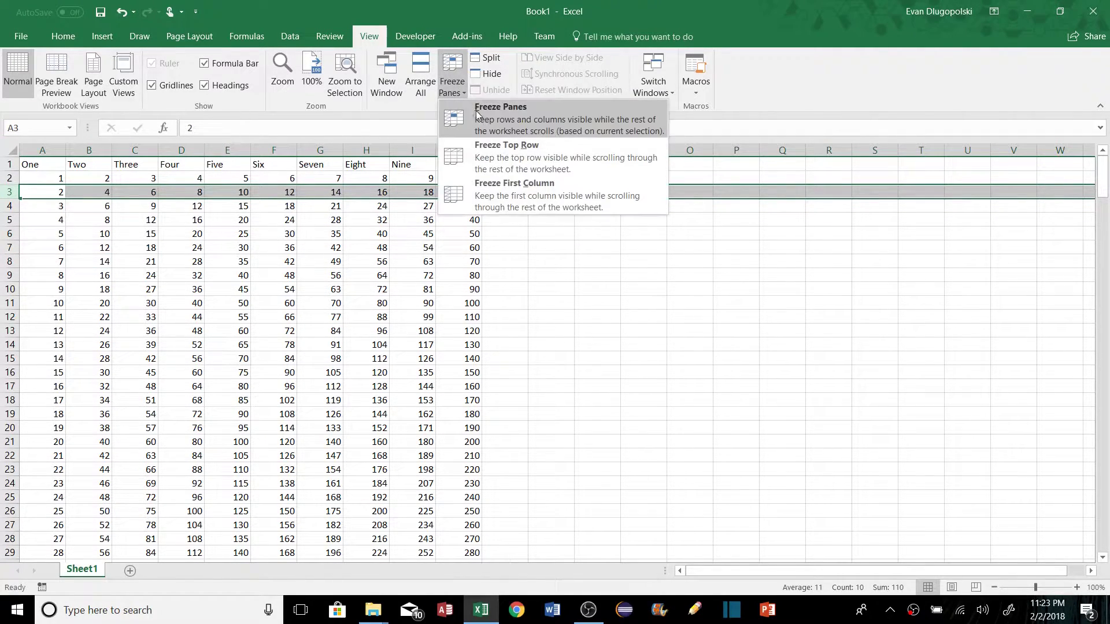
{"action": "left_click", "coordinate": [509, 116]}
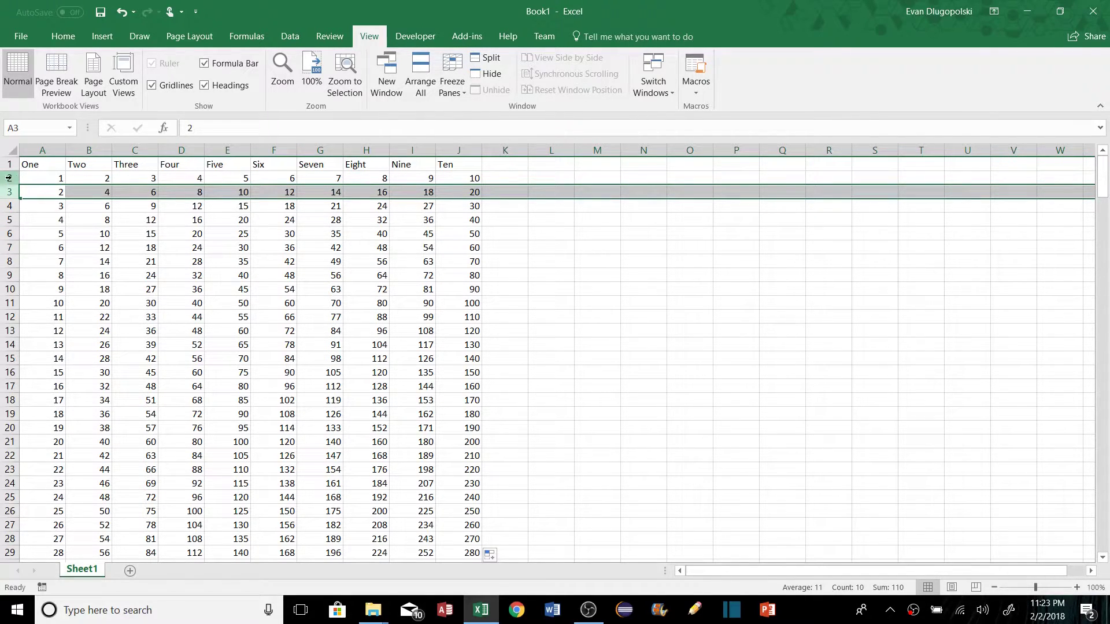
{"action": "left_click", "coordinate": [454, 85]}
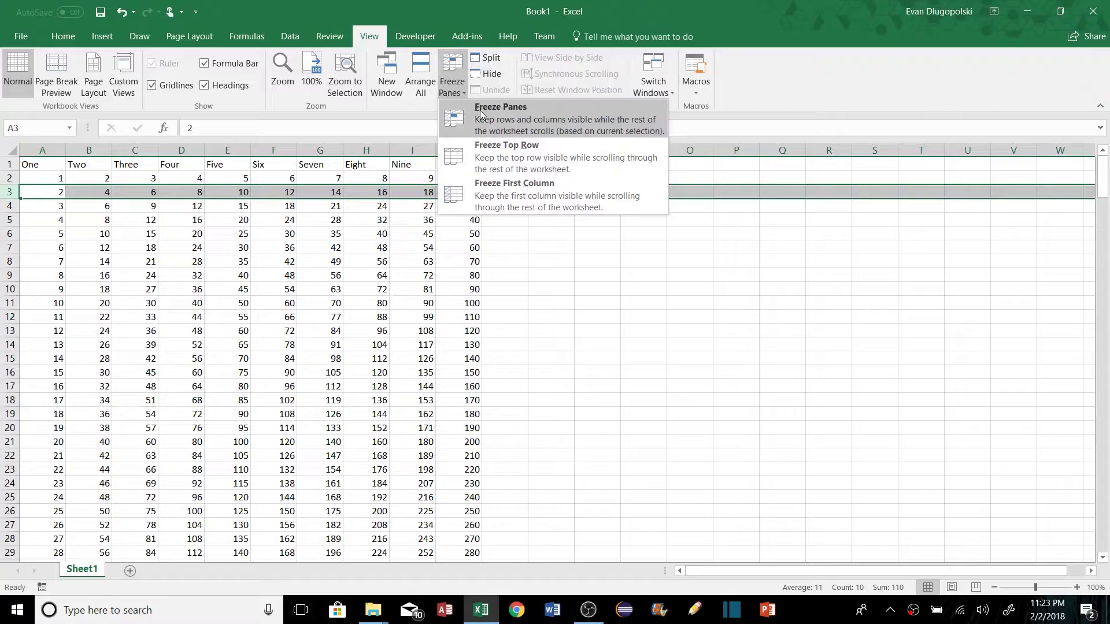
{"action": "left_click", "coordinate": [481, 114]}
{"action": "left_click", "coordinate": [195, 234]}
{"action": "scroll", "coordinate": [196, 234], "scroll_direction": "down", "scroll_amount": 9}
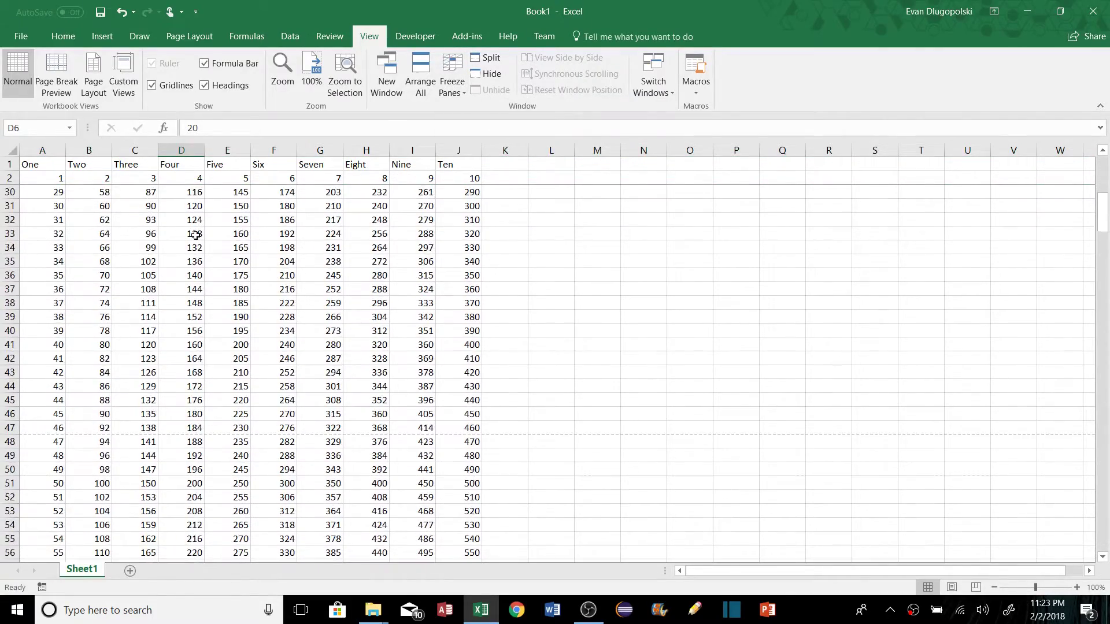
{"action": "scroll", "coordinate": [195, 234], "scroll_direction": "down", "scroll_amount": 2}
{"action": "scroll", "coordinate": [196, 234], "scroll_direction": "down", "scroll_amount": 1}
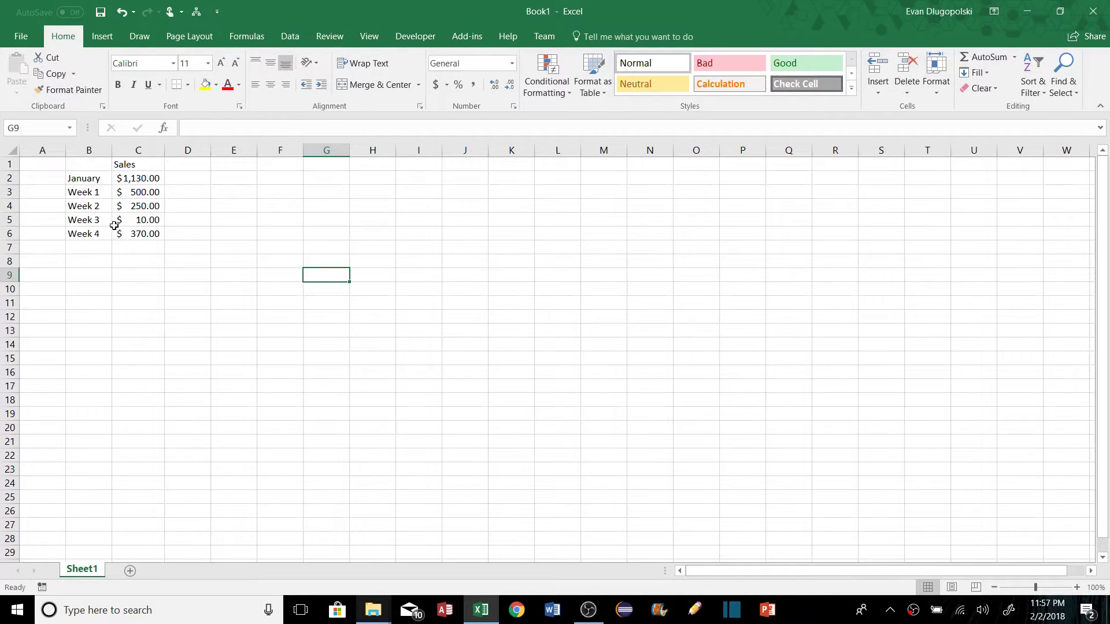
Step: Group the Week 1–4 rows (rows 3–6) with Data > Group
{"action": "left_click", "coordinate": [16, 198]}
{"action": "left_click_drag", "start_coordinate": [17, 197], "coordinate": [15, 233]}
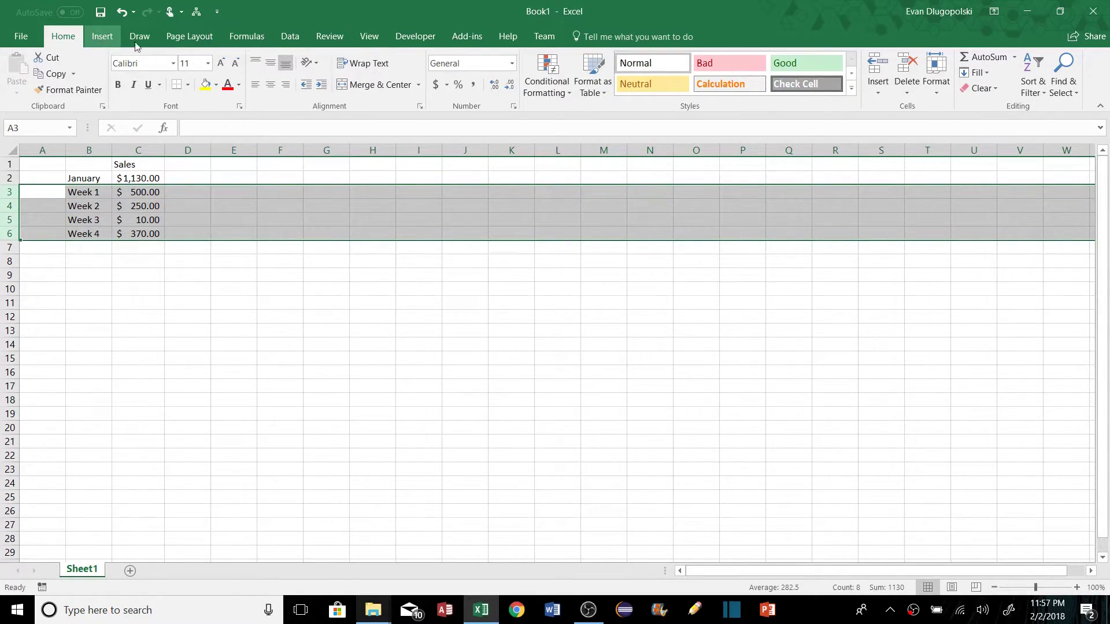
{"action": "left_click", "coordinate": [295, 40]}
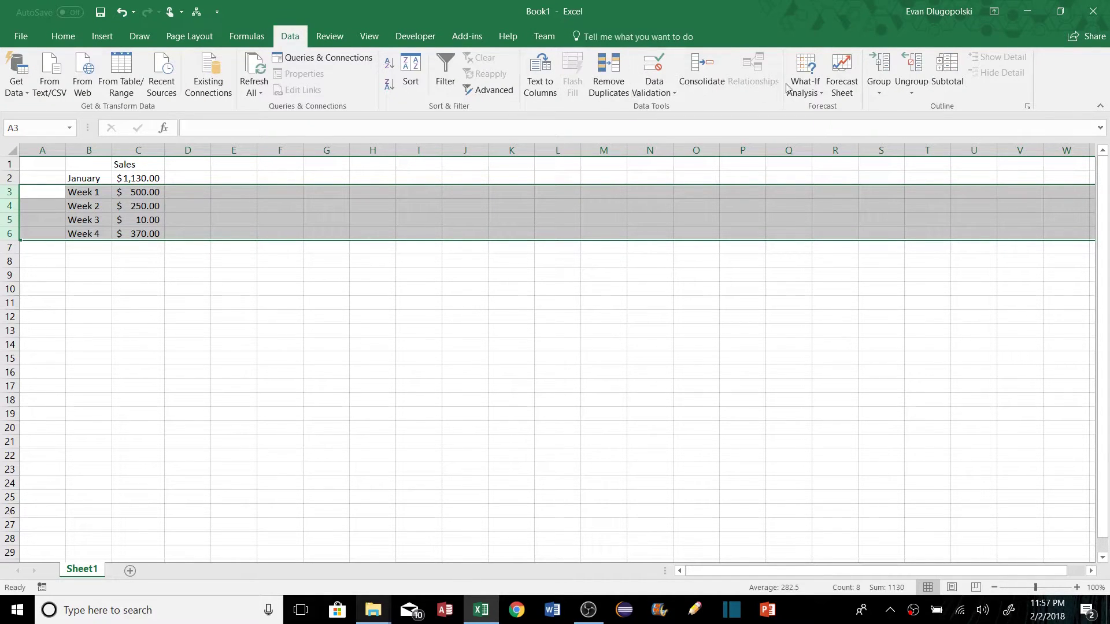
{"action": "left_click", "coordinate": [878, 92]}
{"action": "left_click", "coordinate": [890, 106]}
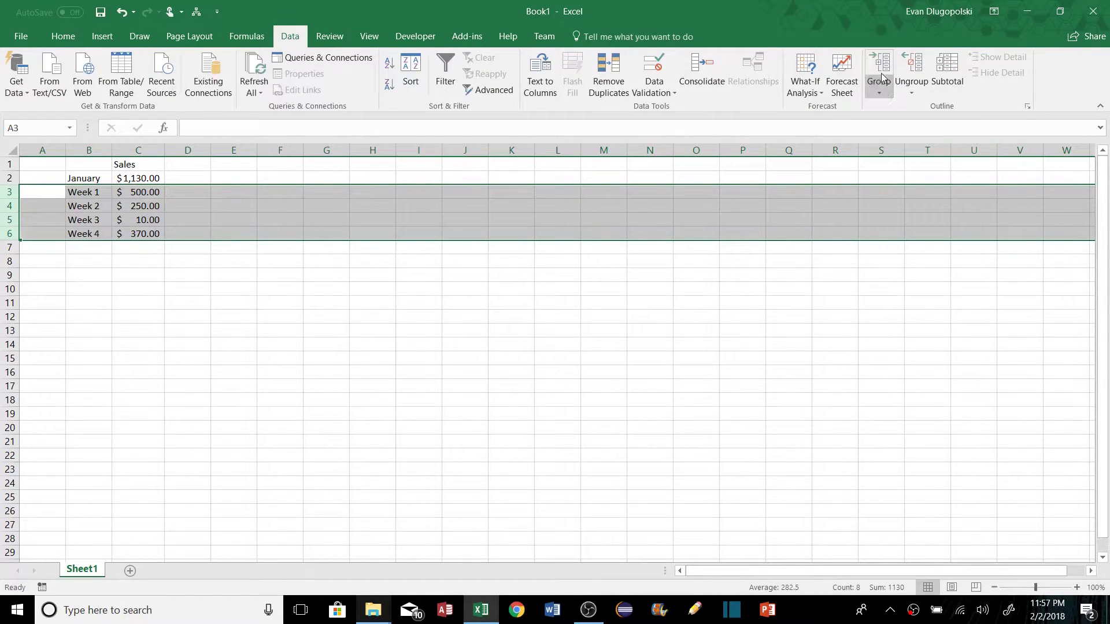
{"action": "left_click", "coordinate": [109, 258]}
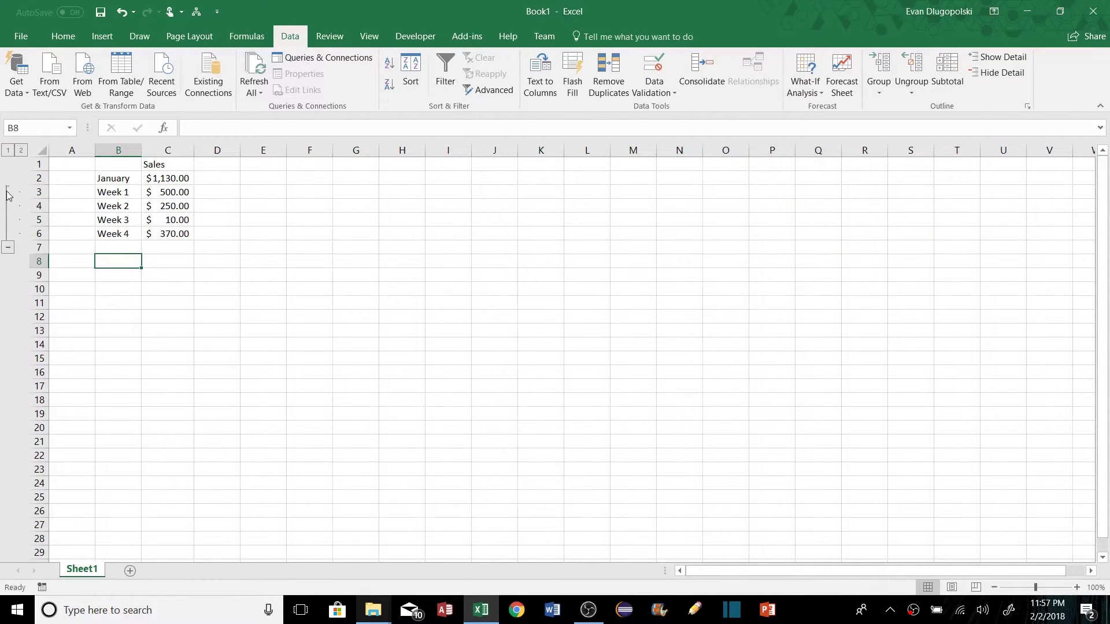
Step: Collapse and expand the group with the minus/plus and level 1/2 buttons, ending collapsed
{"action": "left_click", "coordinate": [8, 248]}
{"action": "left_click", "coordinate": [156, 193]}
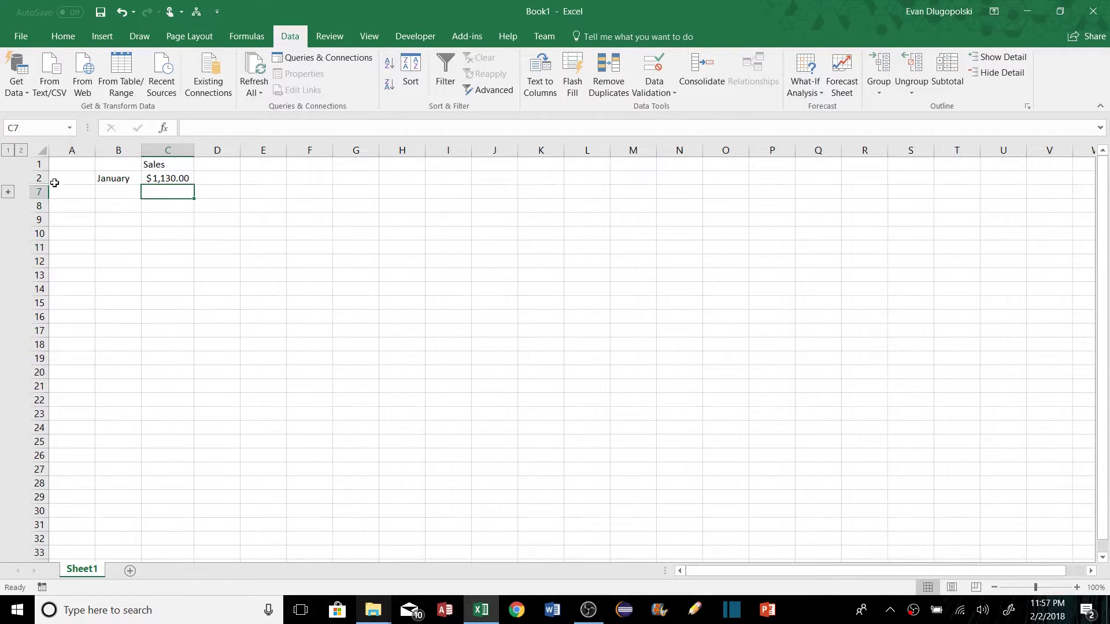
{"action": "left_click", "coordinate": [9, 193]}
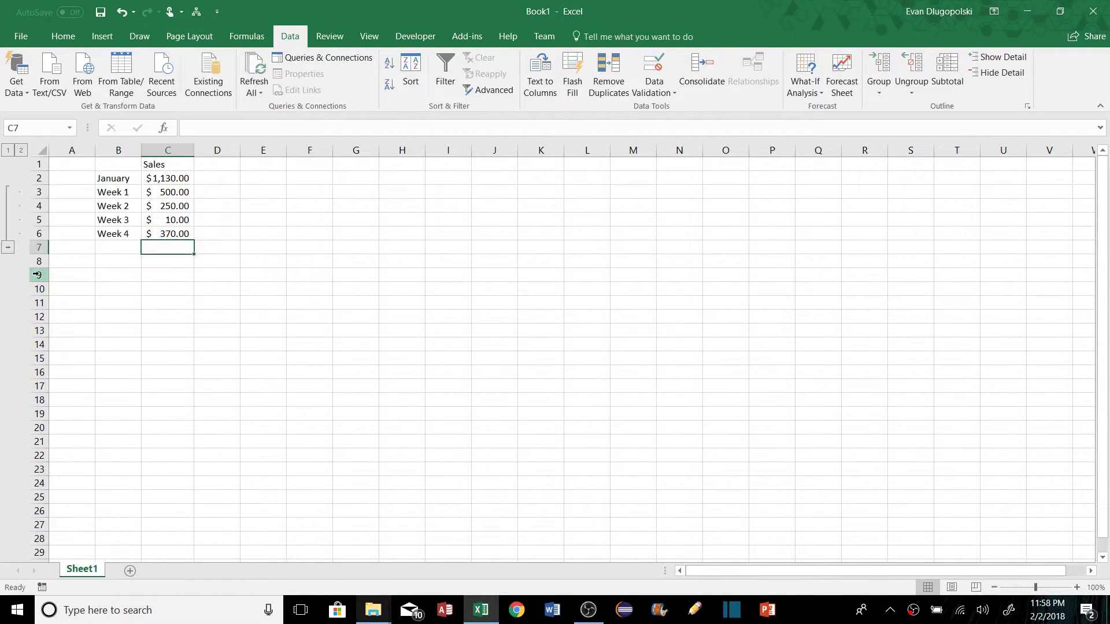
{"action": "left_click", "coordinate": [10, 248]}
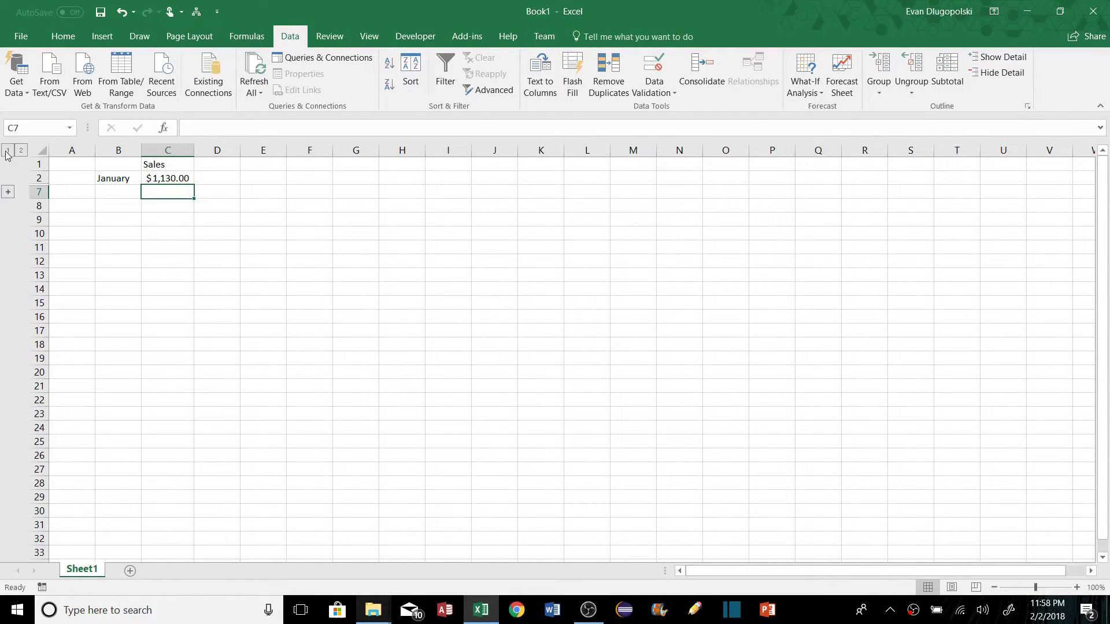
{"action": "left_click", "coordinate": [20, 150]}
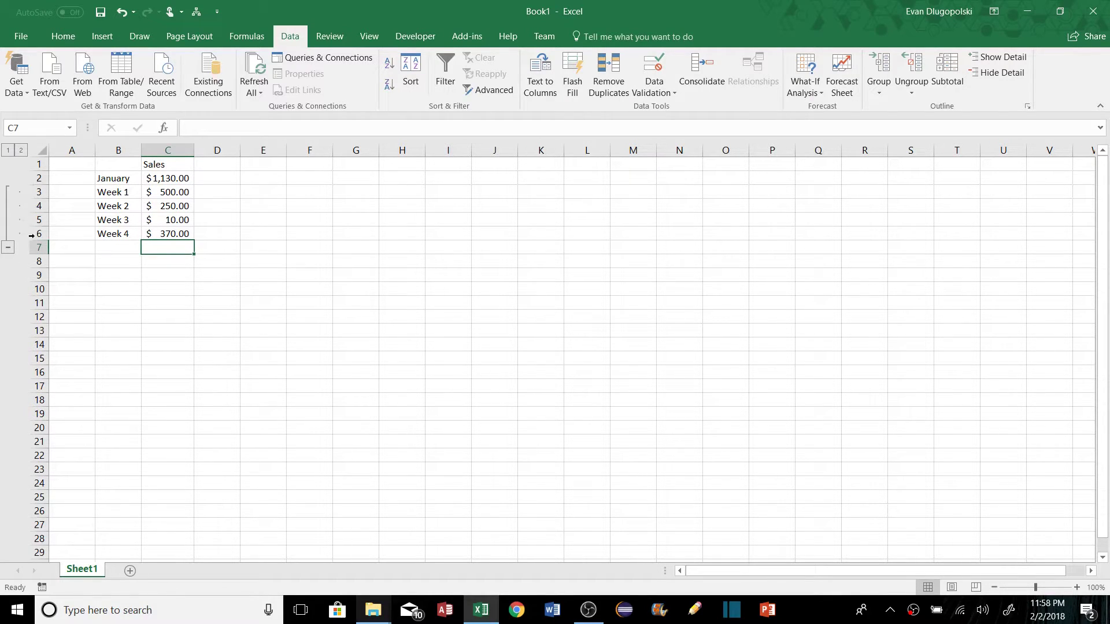
{"action": "left_click", "coordinate": [8, 151]}
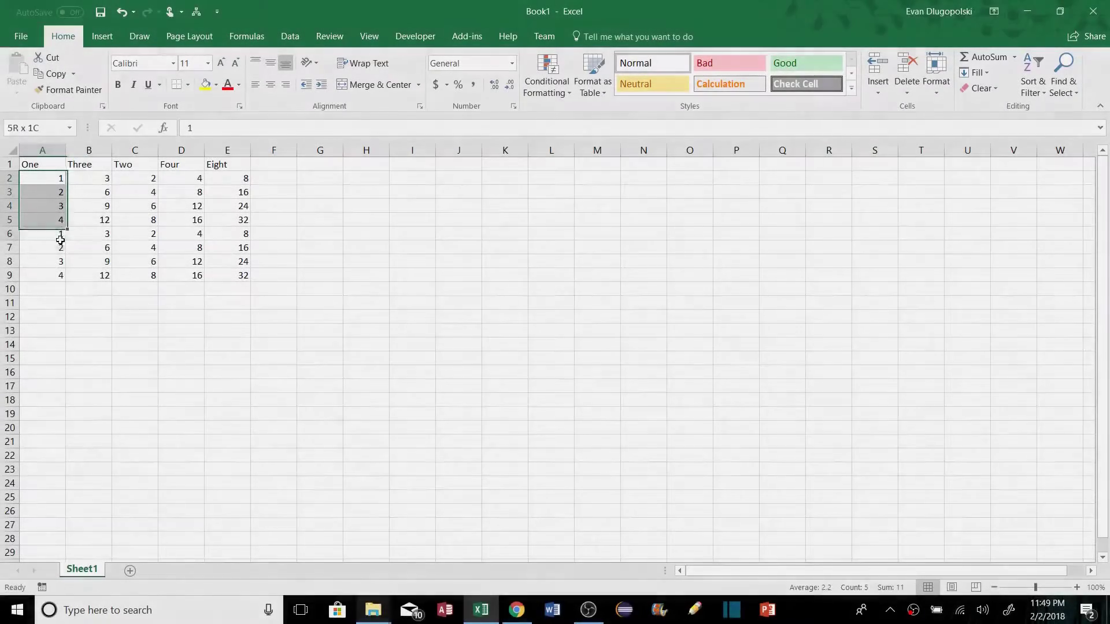
Step: Inspect the repeated values A6:A9 in column One
{"action": "left_click_drag", "start_coordinate": [56, 234], "coordinate": [60, 281]}
{"action": "left_click", "coordinate": [87, 317]}
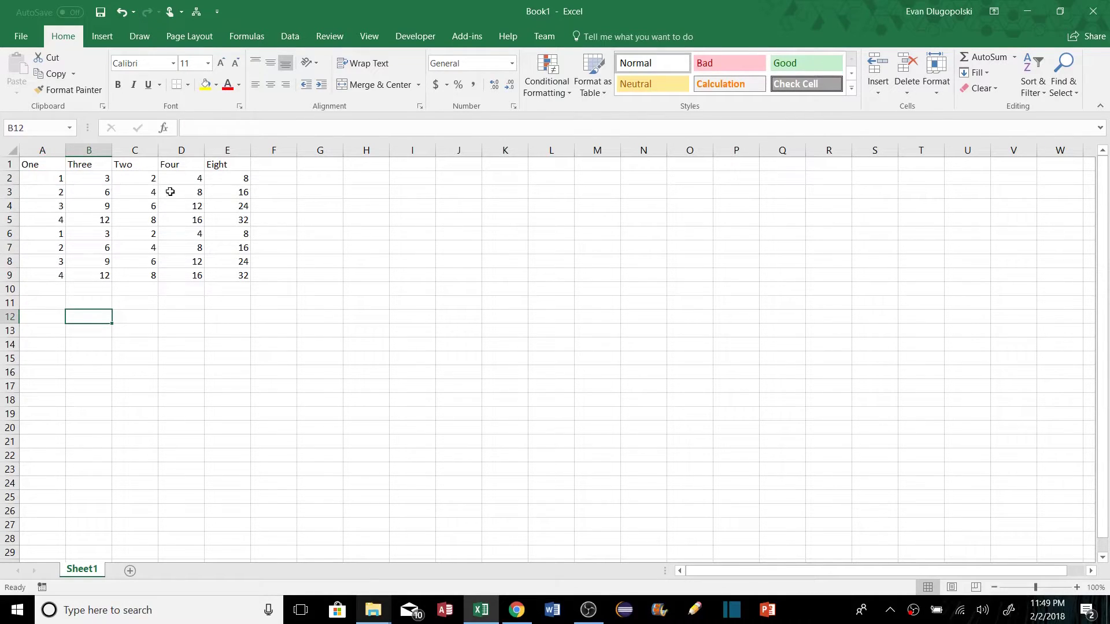
{"action": "left_click", "coordinate": [46, 177]}
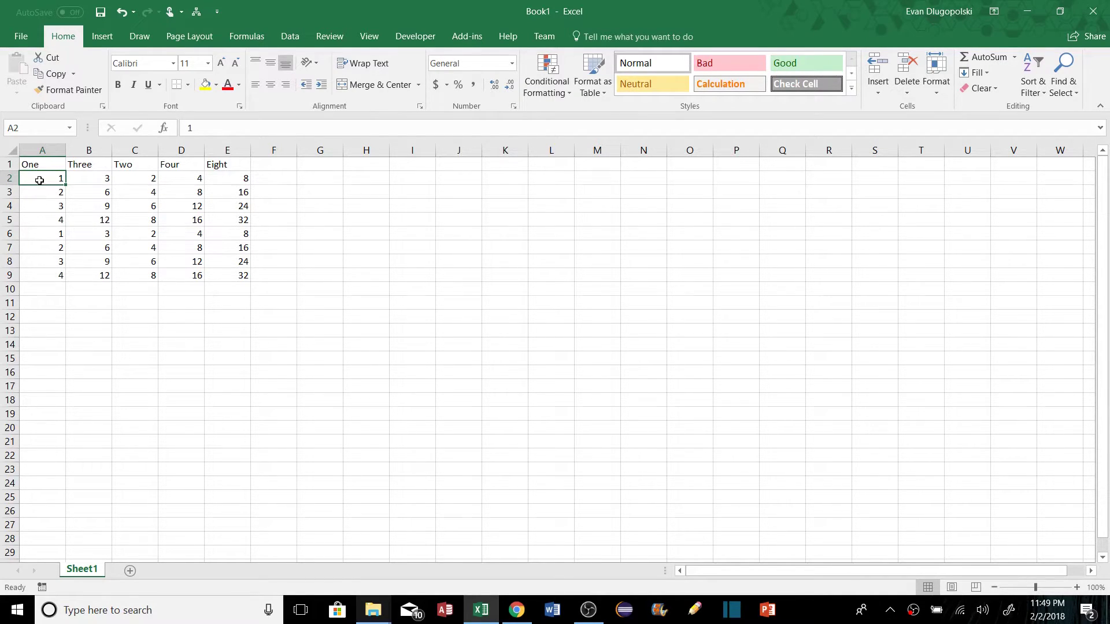
{"action": "left_click_drag", "start_coordinate": [46, 233], "coordinate": [55, 275]}
{"action": "left_click", "coordinate": [76, 292]}
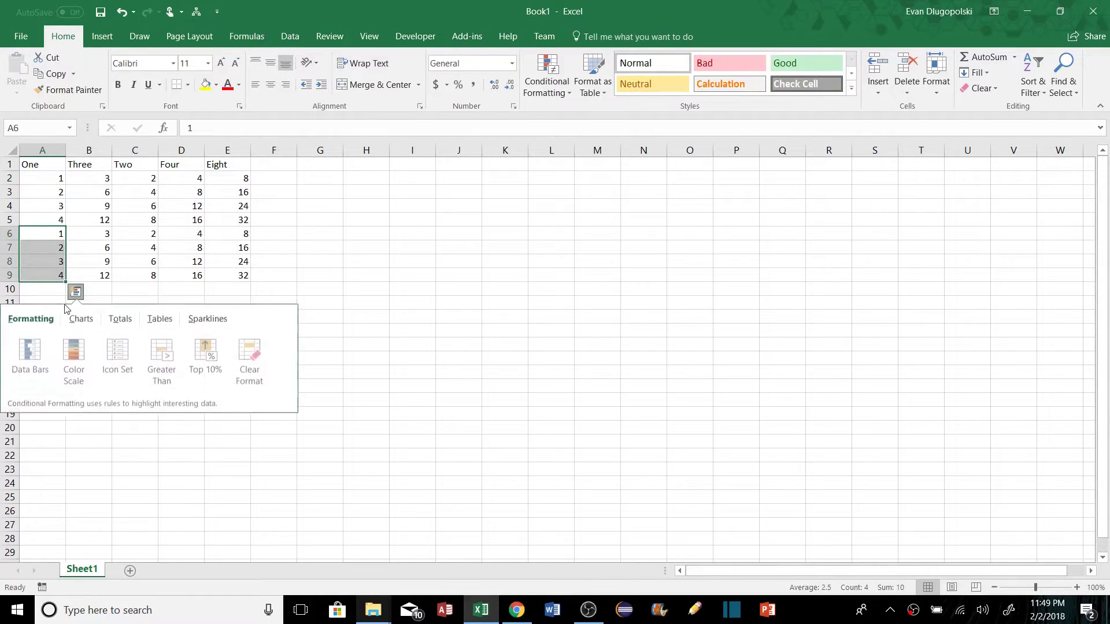
{"action": "left_click", "coordinate": [363, 271]}
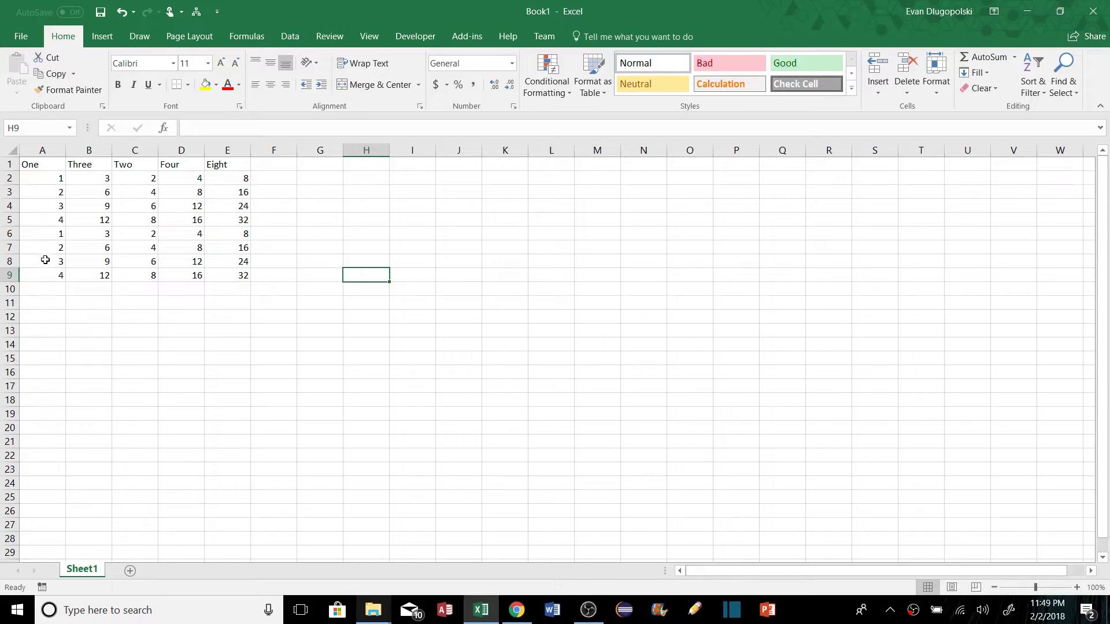
Step: Remove duplicate rows from the One–Eight table, checking column One only
{"action": "left_click_drag", "start_coordinate": [44, 162], "coordinate": [248, 278]}
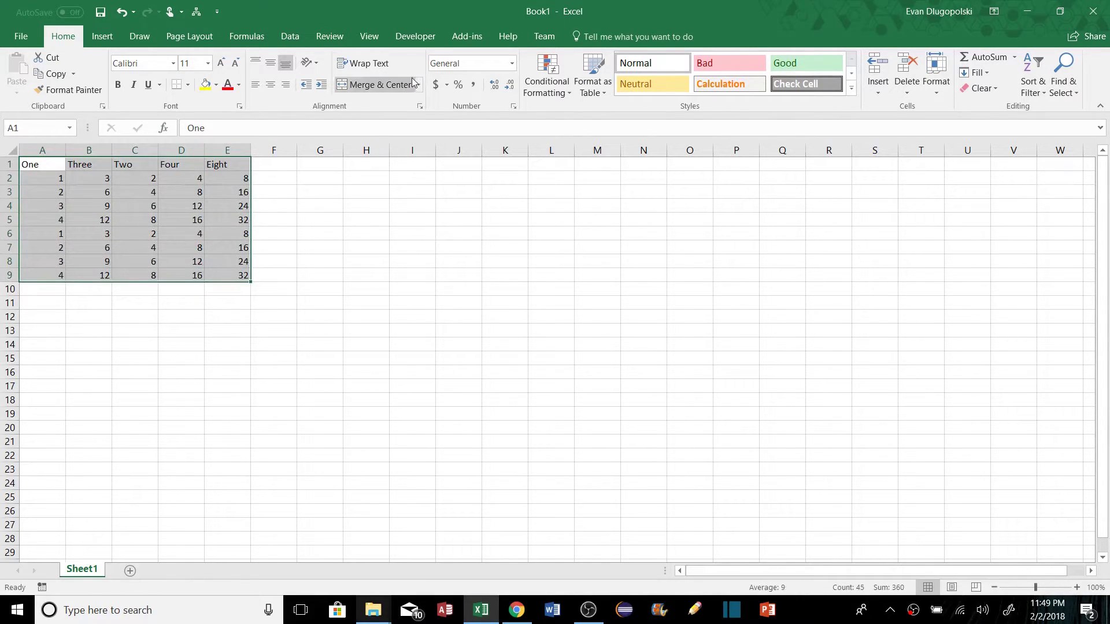
{"action": "left_click", "coordinate": [290, 36]}
{"action": "left_click", "coordinate": [608, 74]}
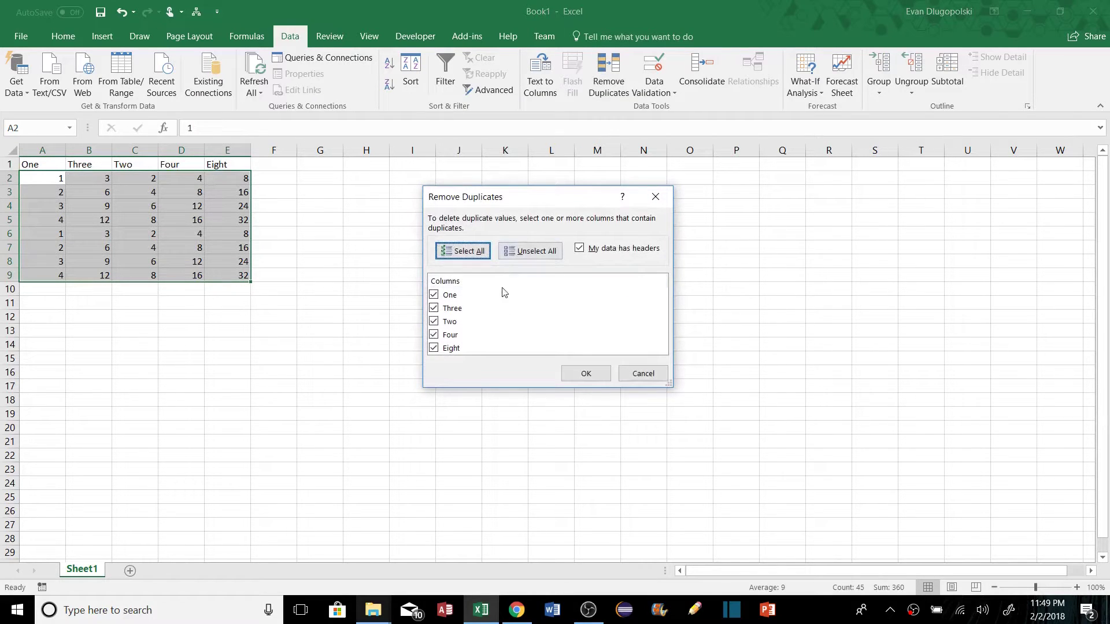
{"action": "left_click", "coordinate": [521, 253]}
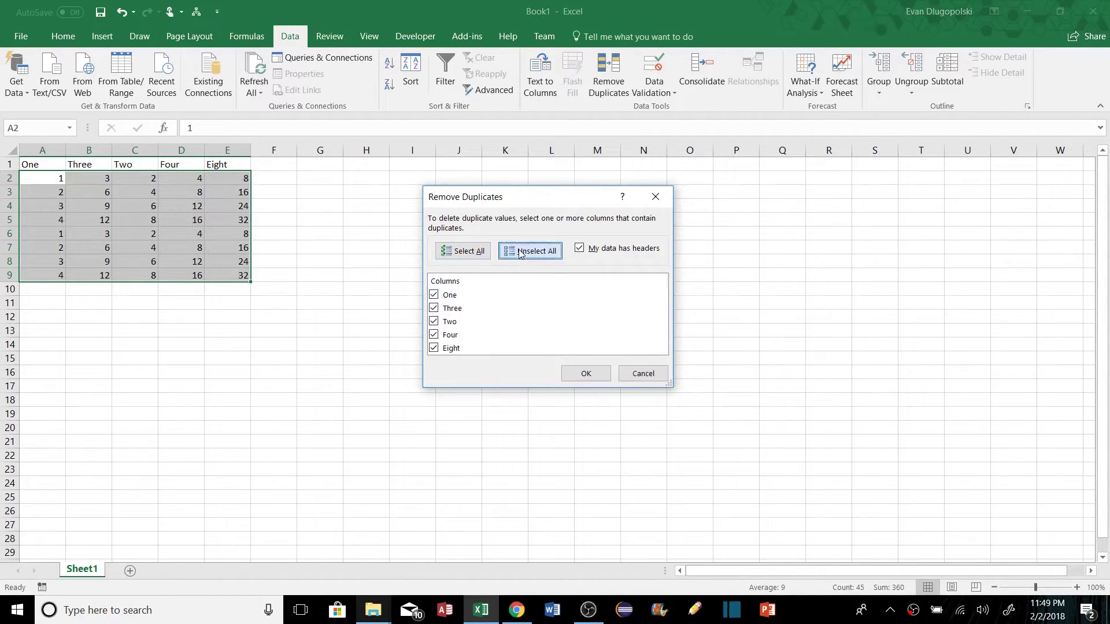
{"action": "left_click", "coordinate": [434, 296]}
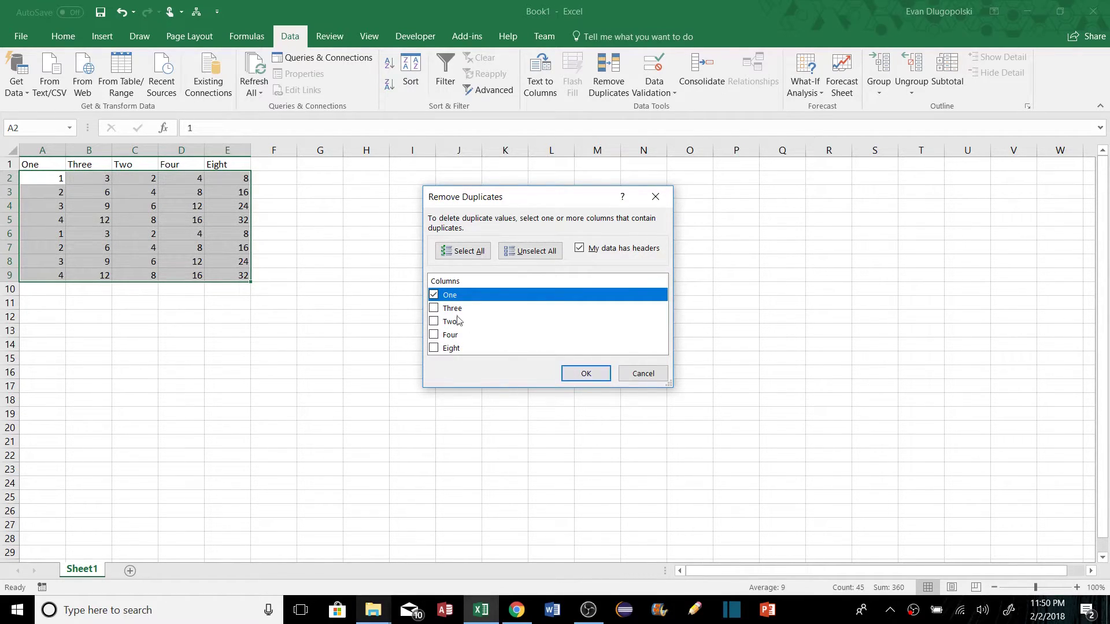
{"action": "left_click", "coordinate": [585, 375]}
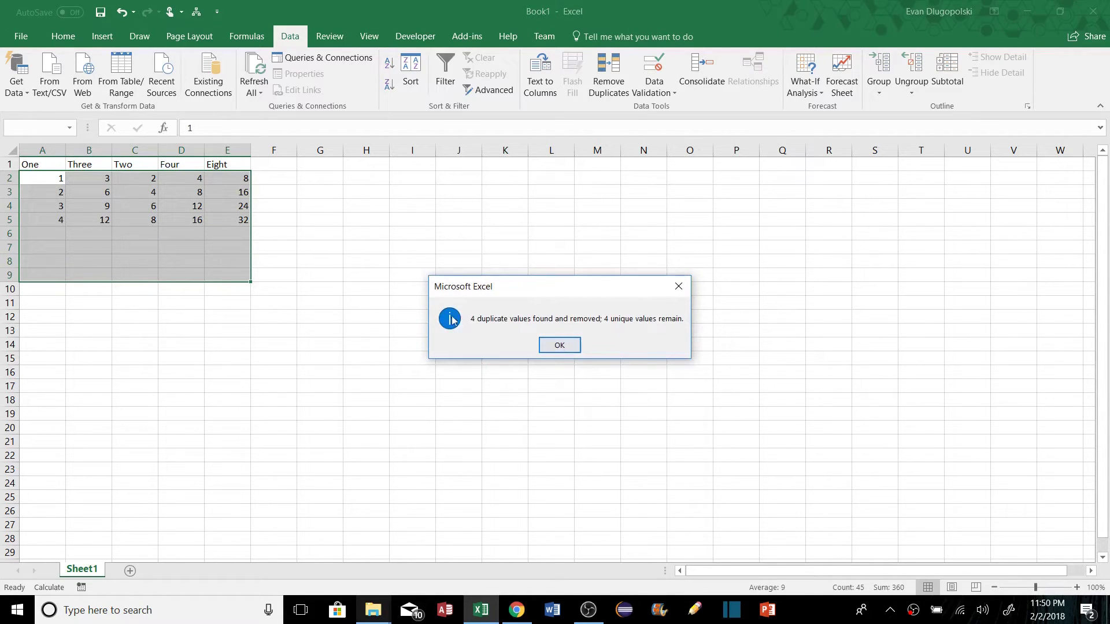
{"action": "left_click", "coordinate": [559, 346]}
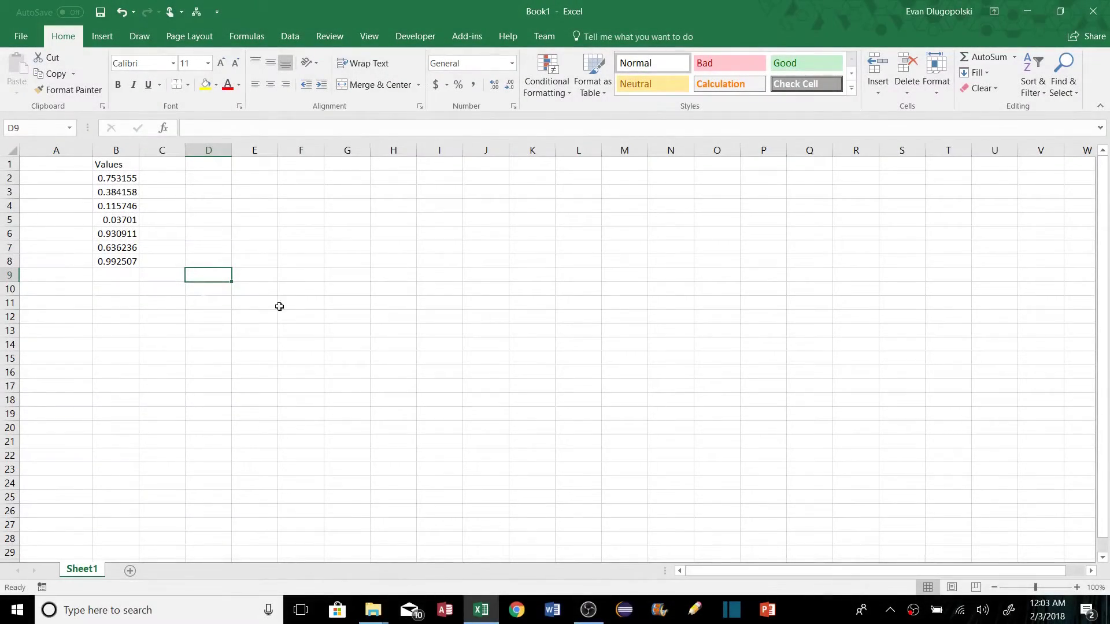
Step: Select B2:B8 and add Maximum and Minimum to the status bar readout
{"action": "left_click_drag", "start_coordinate": [104, 179], "coordinate": [105, 260]}
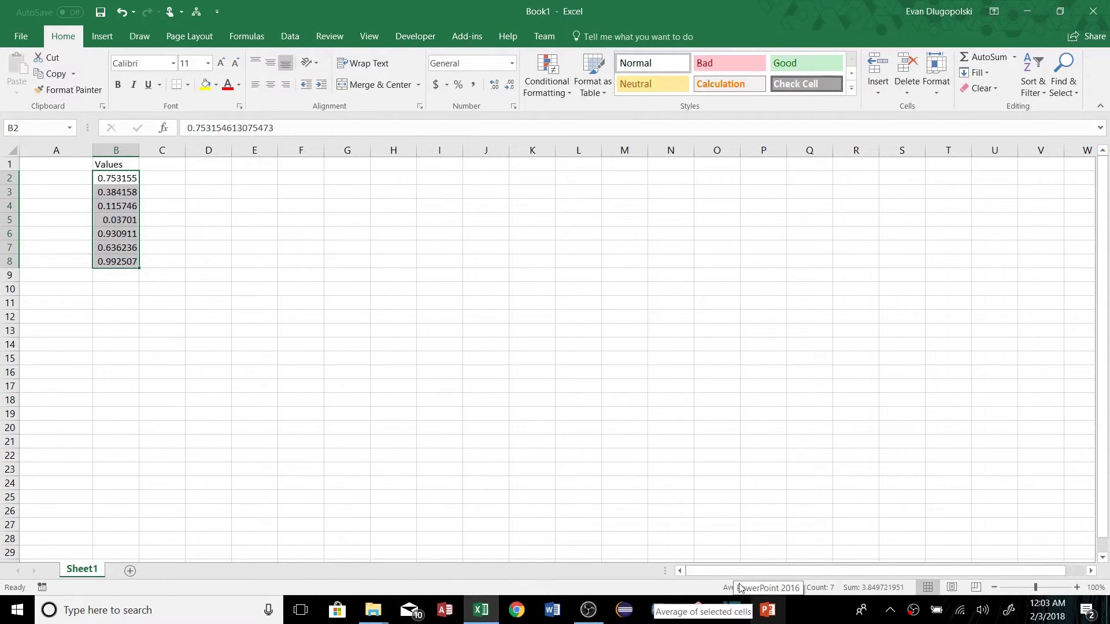
{"action": "right_click", "coordinate": [856, 590]}
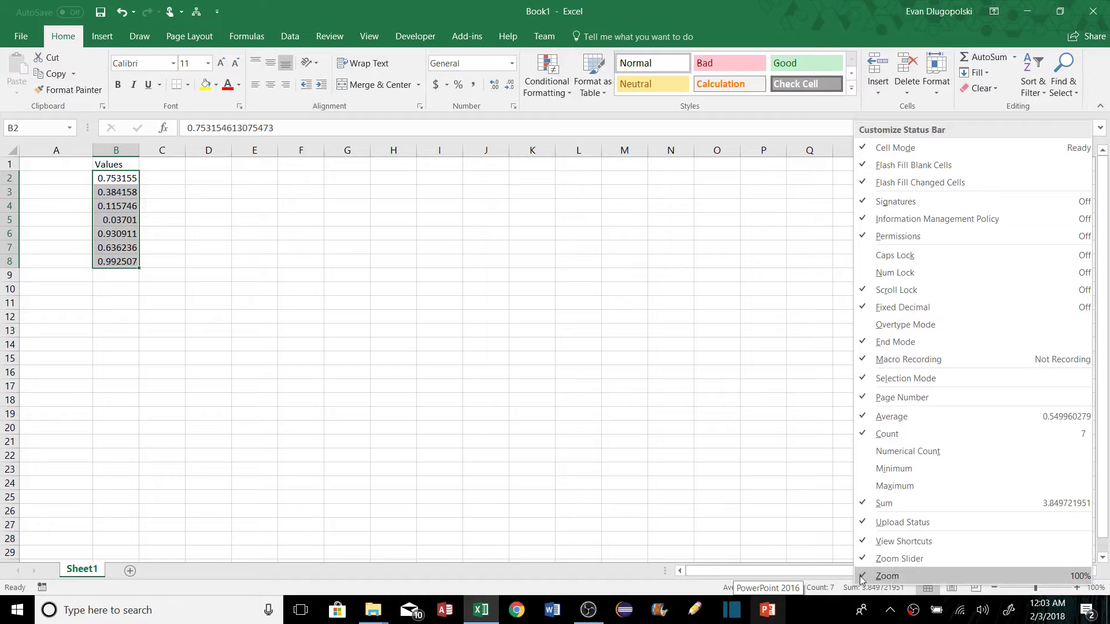
{"action": "left_click", "coordinate": [937, 487]}
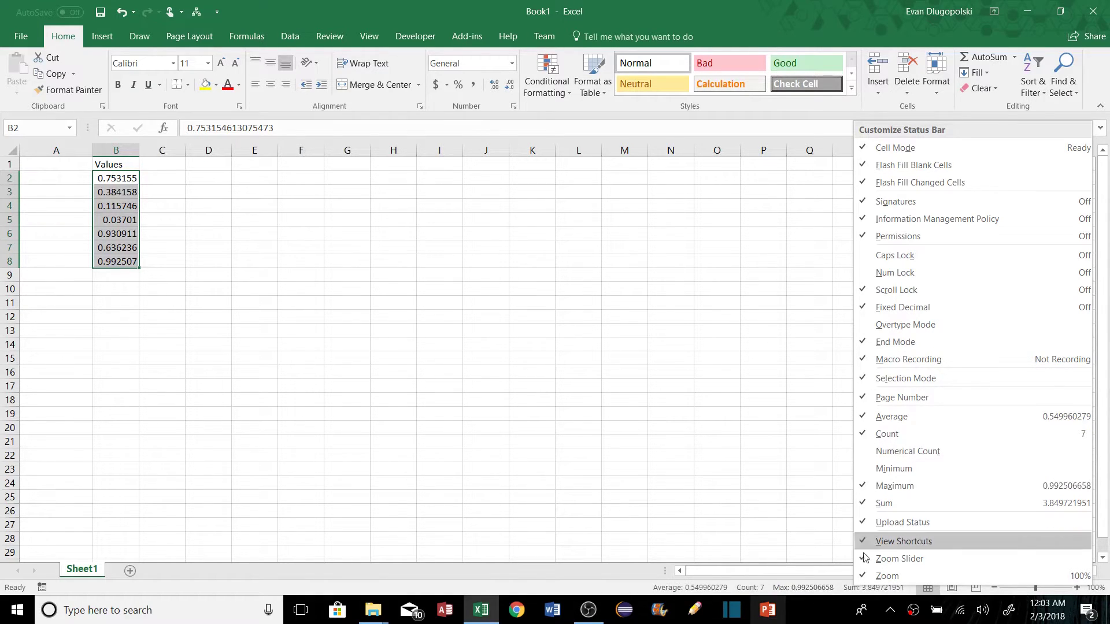
{"action": "left_click", "coordinate": [911, 469]}
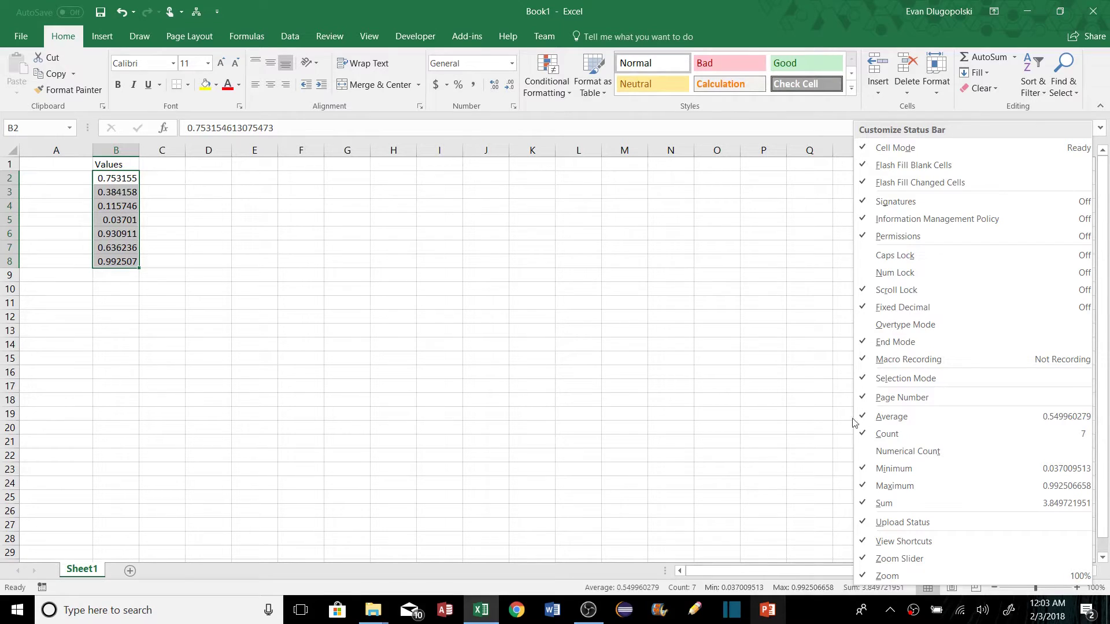
{"action": "left_click", "coordinate": [671, 509]}
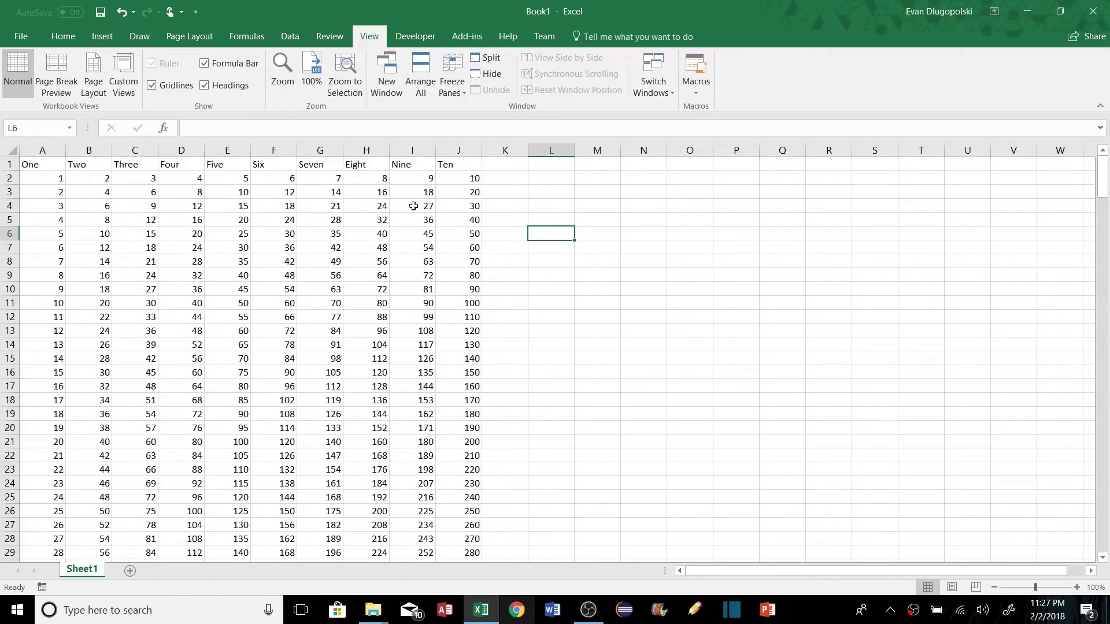
Step: Bring up the Excel taskbar jump list, then dismiss it
{"action": "left_click", "coordinate": [475, 615]}
{"action": "right_click", "coordinate": [475, 615]}
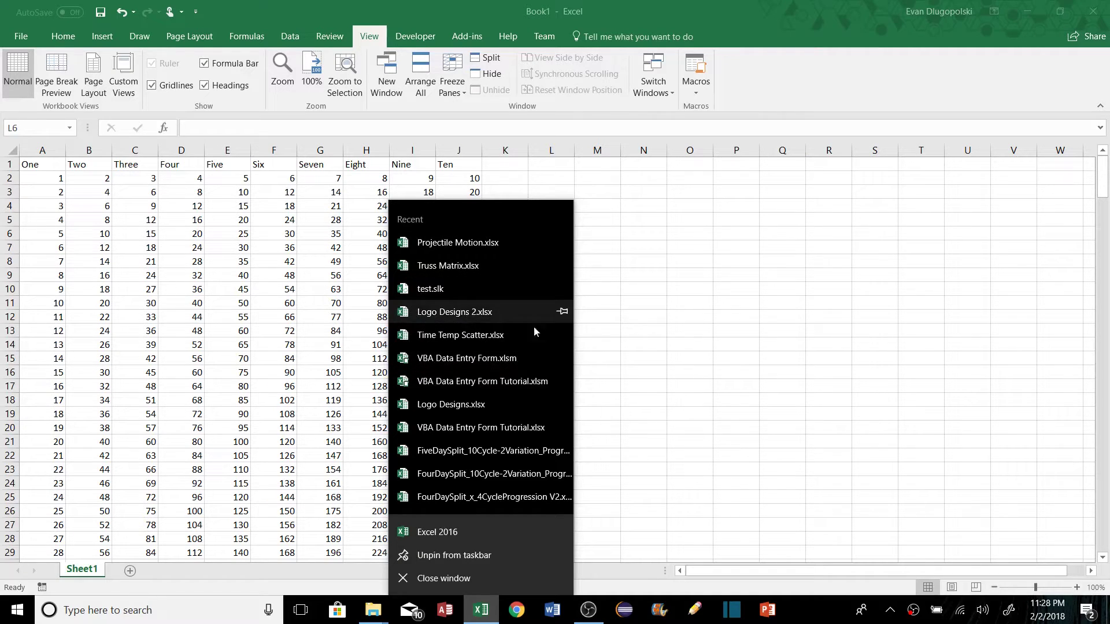
{"action": "left_click", "coordinate": [703, 296]}
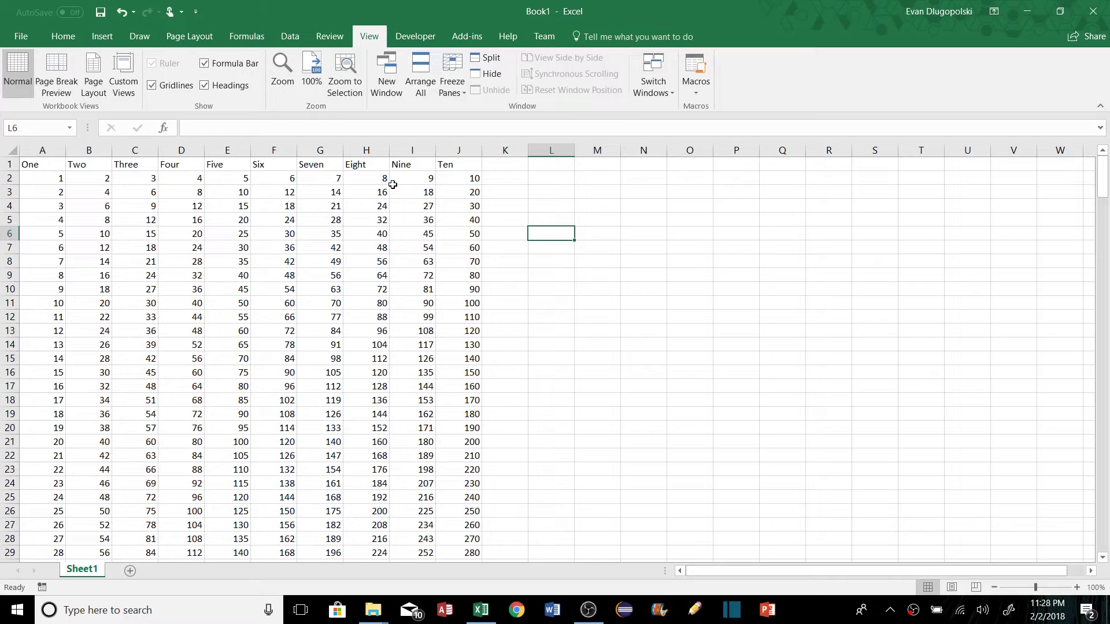
{"action": "left_click", "coordinate": [386, 247]}
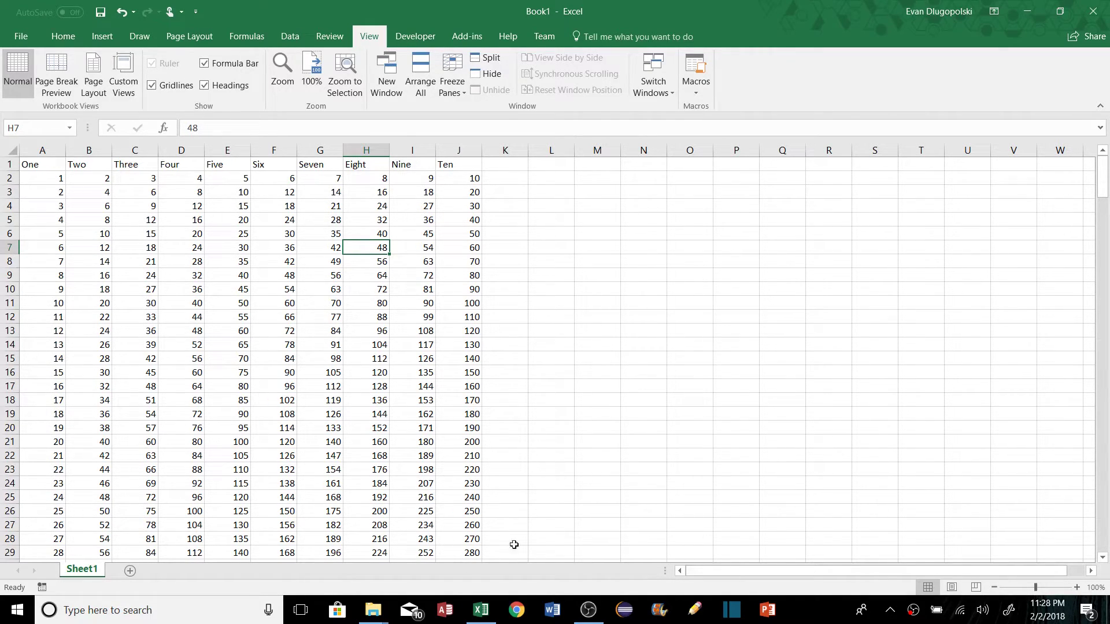
Step: Launch a second Excel window and snap it beside Book1
{"action": "left_click", "coordinate": [490, 617]}
{"action": "left_click_drag", "start_coordinate": [509, 577], "coordinate": [484, 576]}
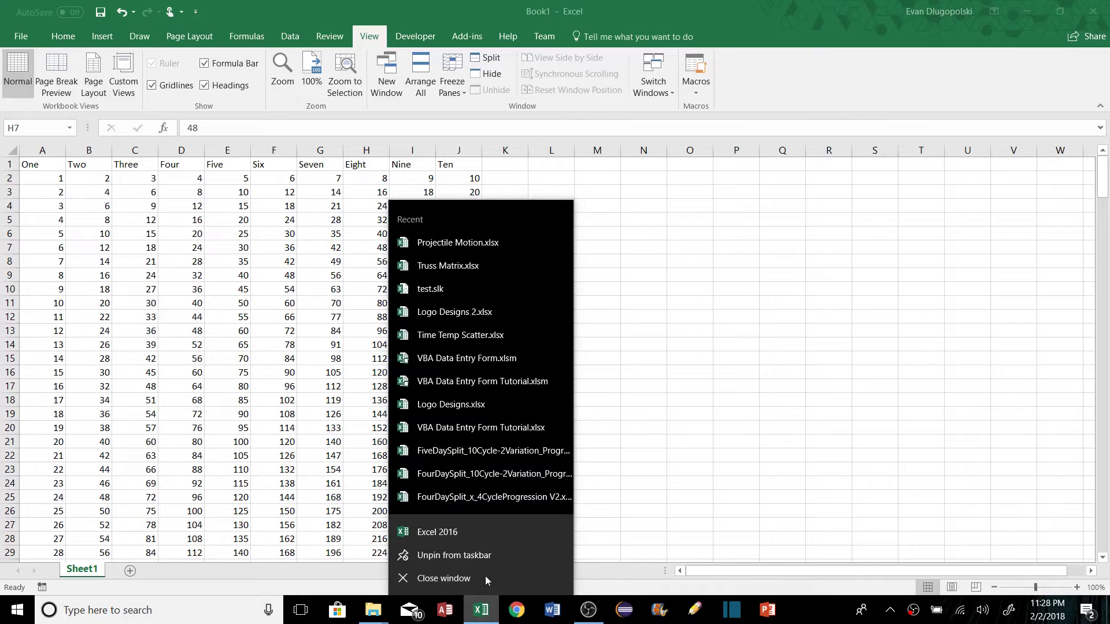
{"action": "left_click", "coordinate": [477, 536]}
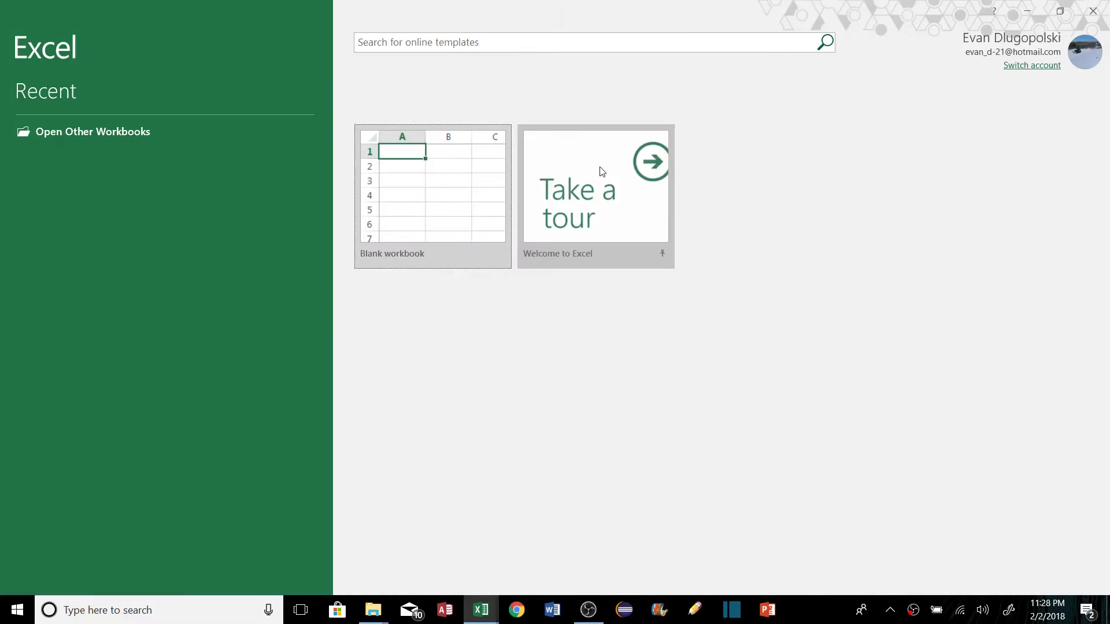
{"action": "key", "text": "super+Right"}
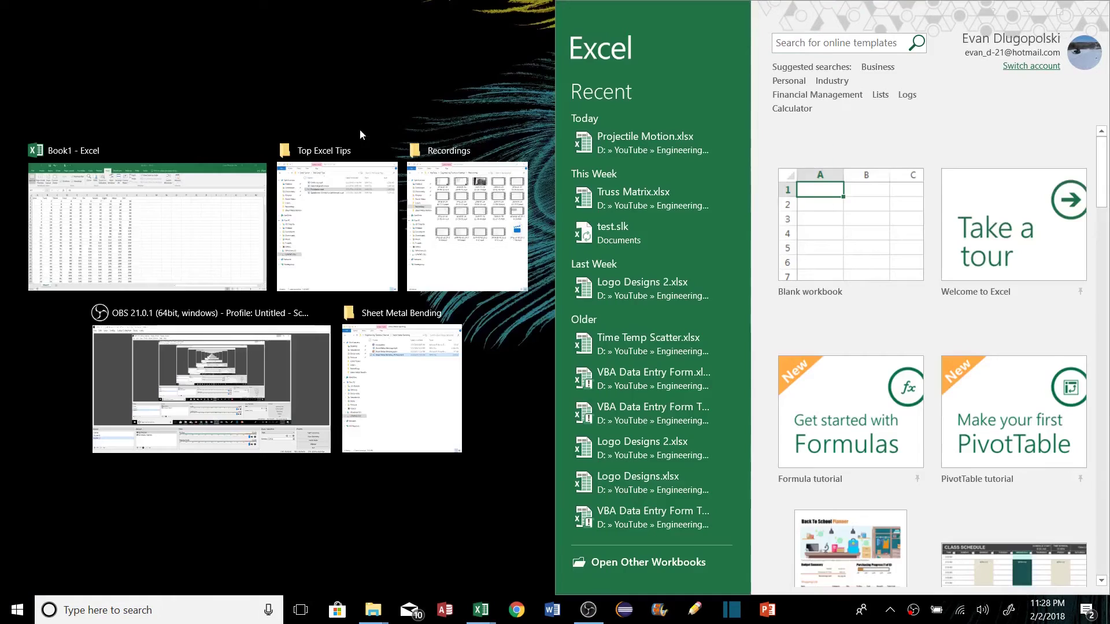
{"action": "left_click", "coordinate": [275, 193]}
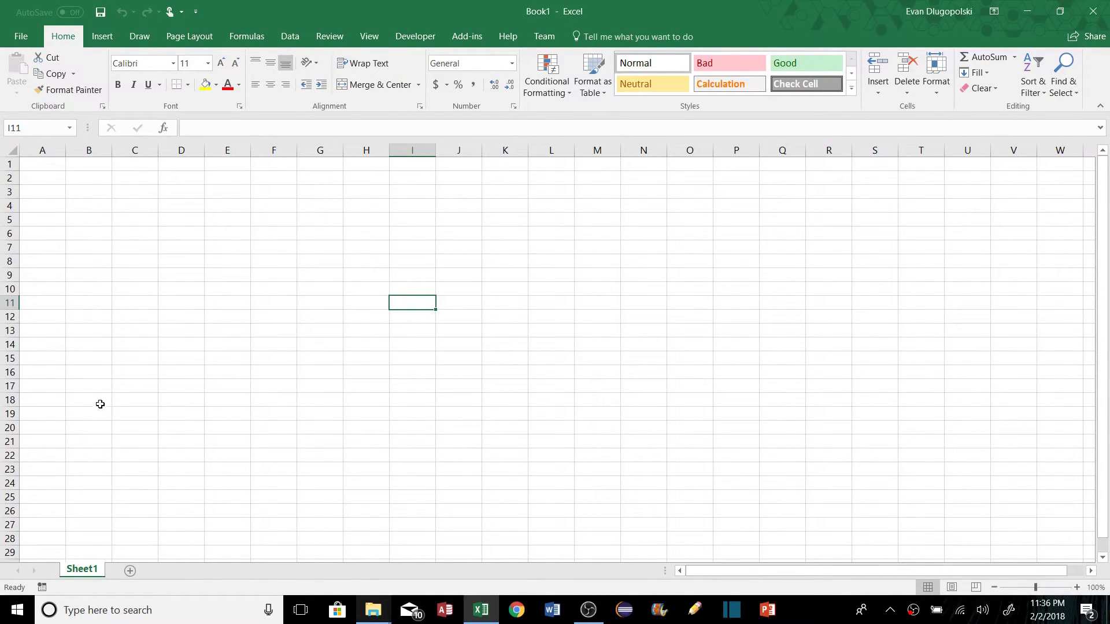
Step: Start recording a macro named Test
{"action": "left_click", "coordinate": [42, 588]}
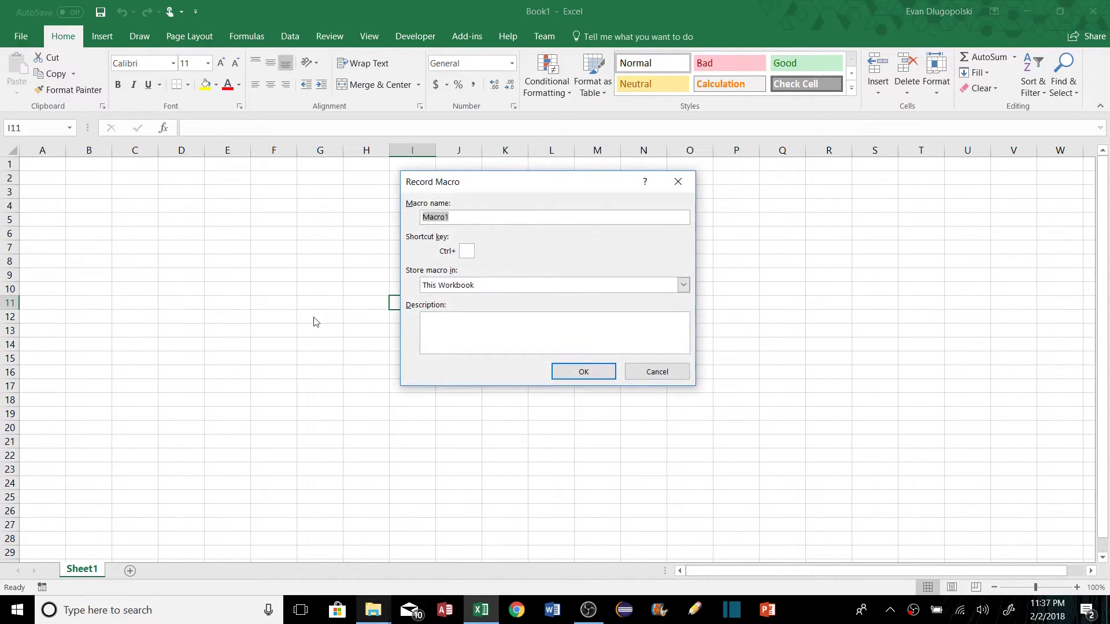
{"action": "type", "text": "Test"}
{"action": "key", "text": "Tab"}
{"action": "key", "text": "Tab"}
{"action": "key", "text": "Tab"}
{"action": "key", "text": "Return"}
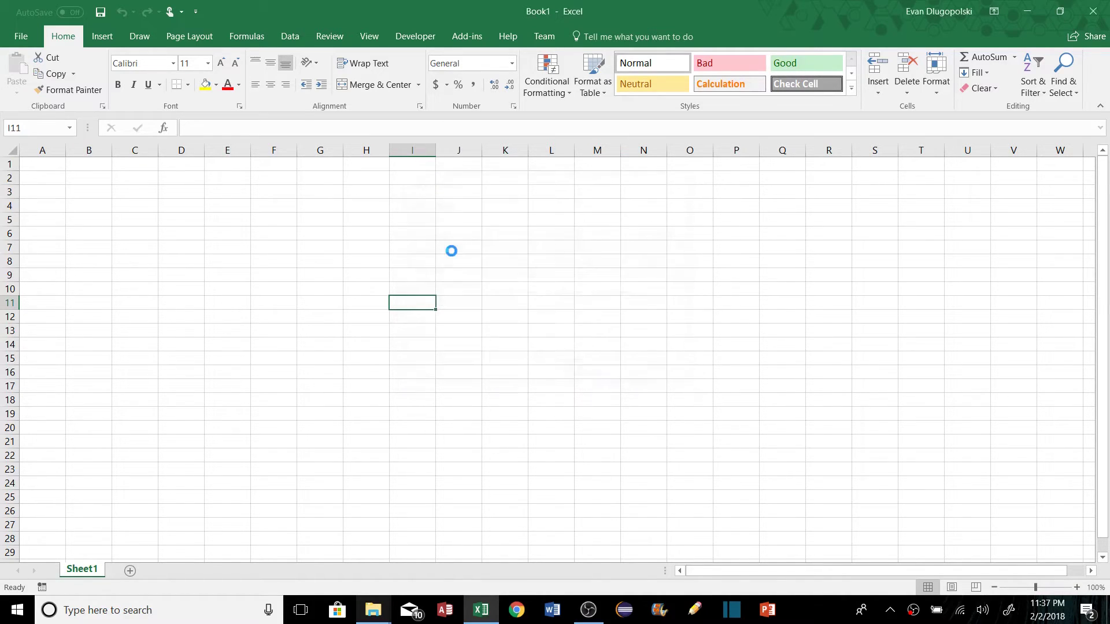
Step: Enter 1, 2 and 3 in A1:A3, then stop recording
{"action": "left_click", "coordinate": [48, 165]}
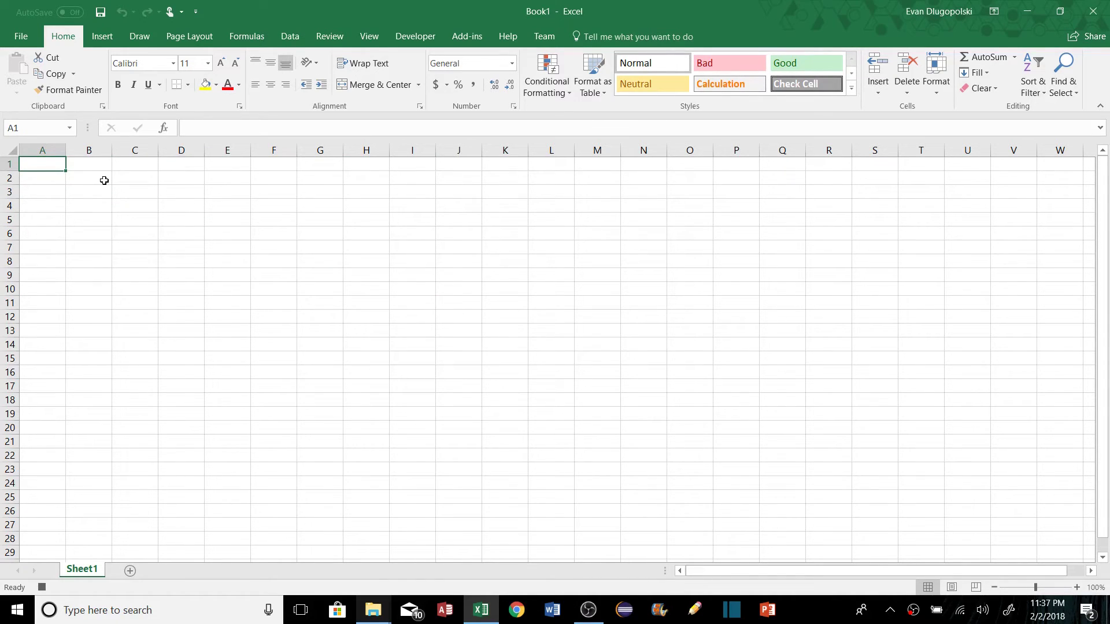
{"action": "type", "text": "1"}
{"action": "key", "text": "Return"}
{"action": "type", "text": "2"}
{"action": "key", "text": "Return"}
{"action": "type", "text": "3"}
{"action": "key", "text": "Return"}
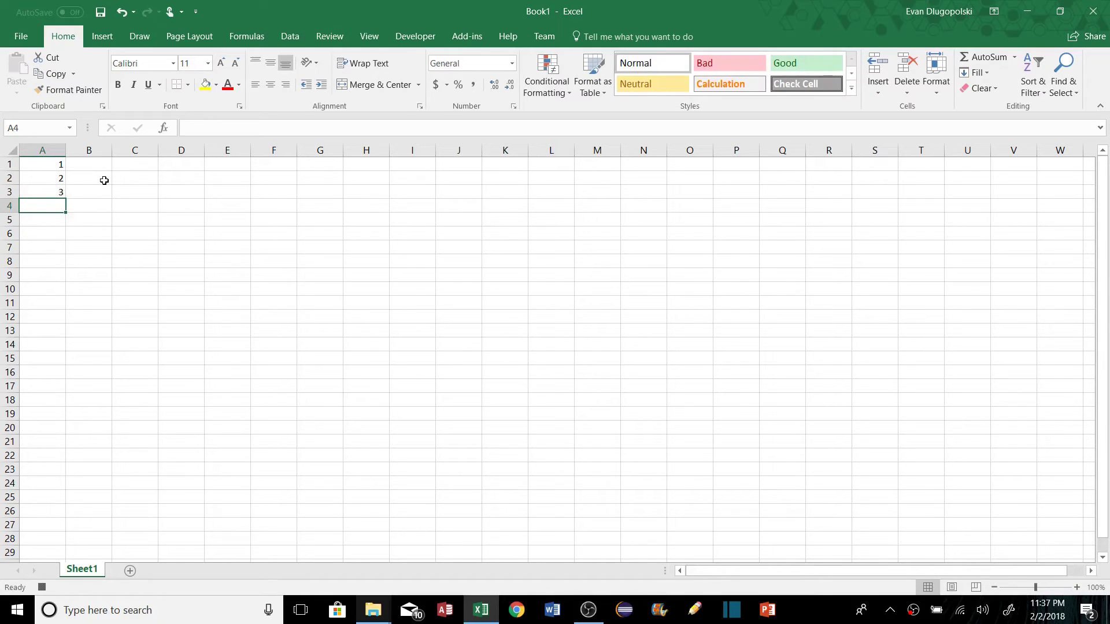
{"action": "left_click", "coordinate": [42, 587]}
Step: Clear A1:A3 and run the Test macro from View > Macros to refill them
{"action": "left_click", "coordinate": [368, 36]}
{"action": "left_click_drag", "start_coordinate": [49, 164], "coordinate": [54, 187]}
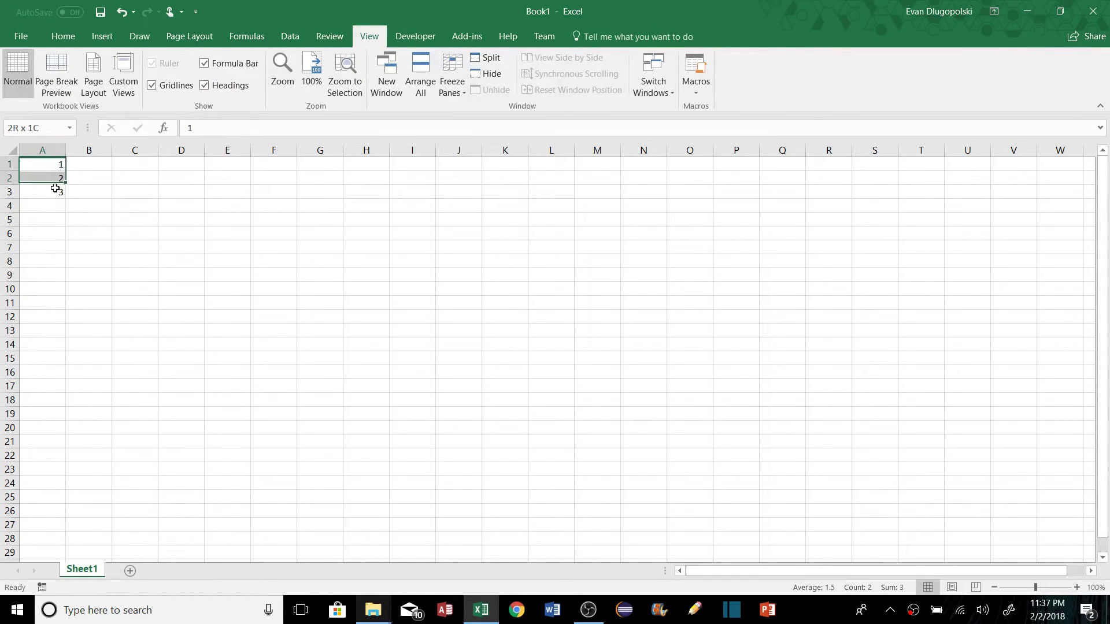
{"action": "key", "text": "Delete"}
{"action": "left_click", "coordinate": [49, 163]}
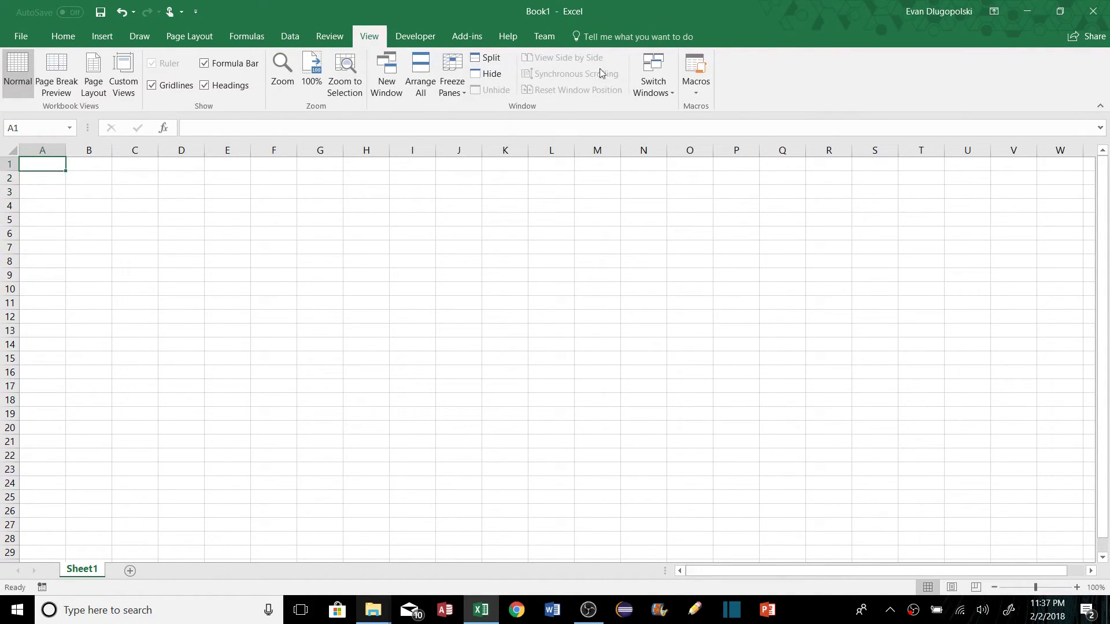
{"action": "left_click", "coordinate": [697, 88]}
{"action": "left_click", "coordinate": [723, 107]}
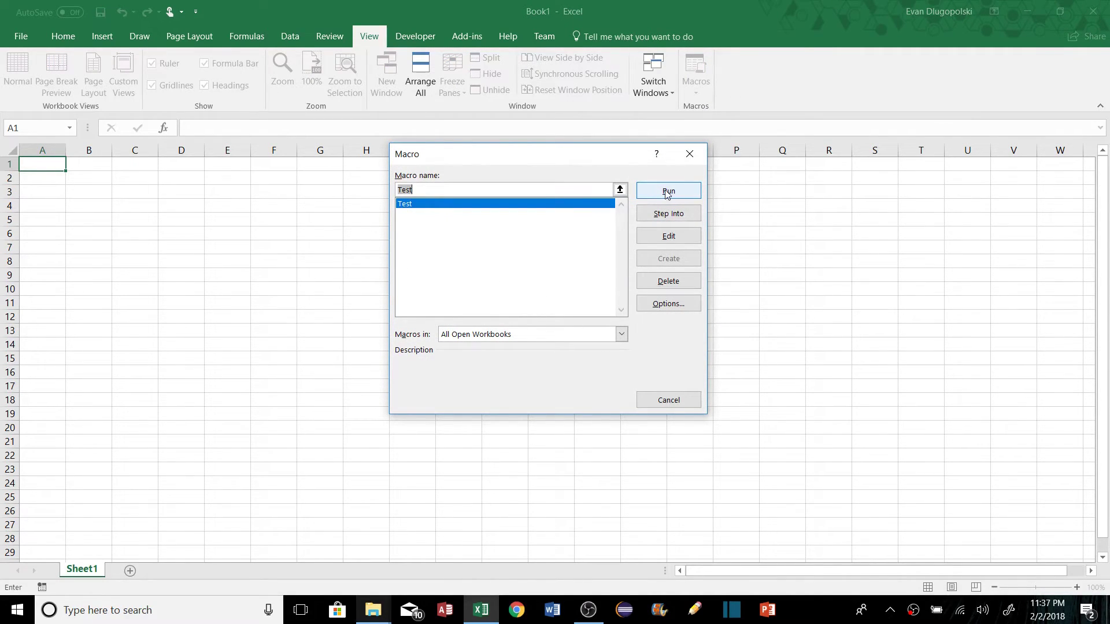
{"action": "left_click", "coordinate": [667, 191]}
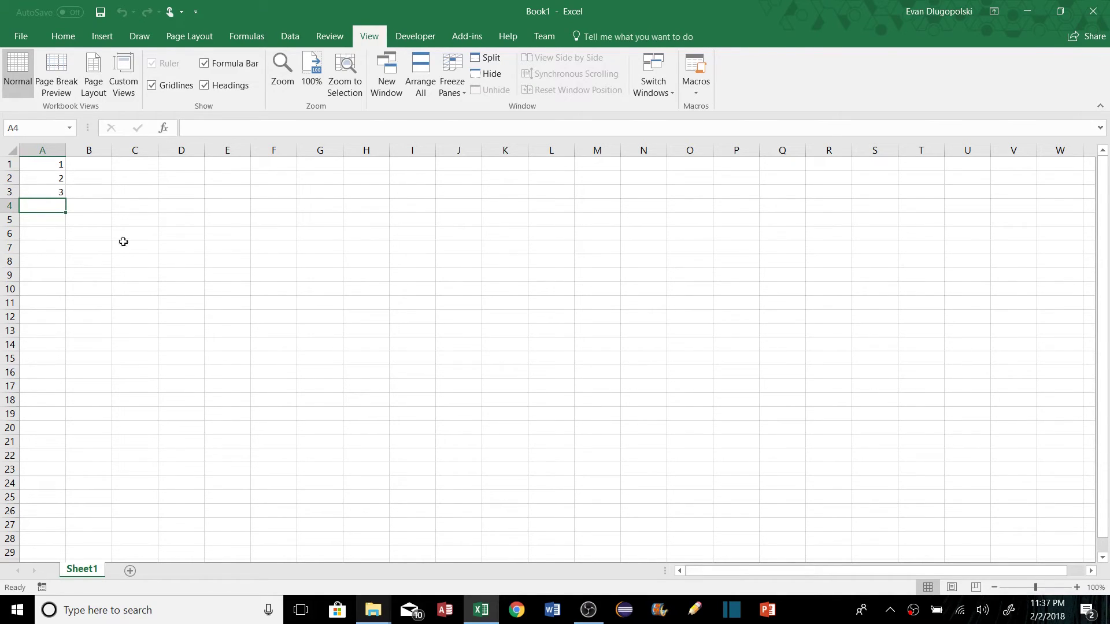
{"action": "left_click", "coordinate": [47, 149]}
{"action": "left_click", "coordinate": [51, 176]}
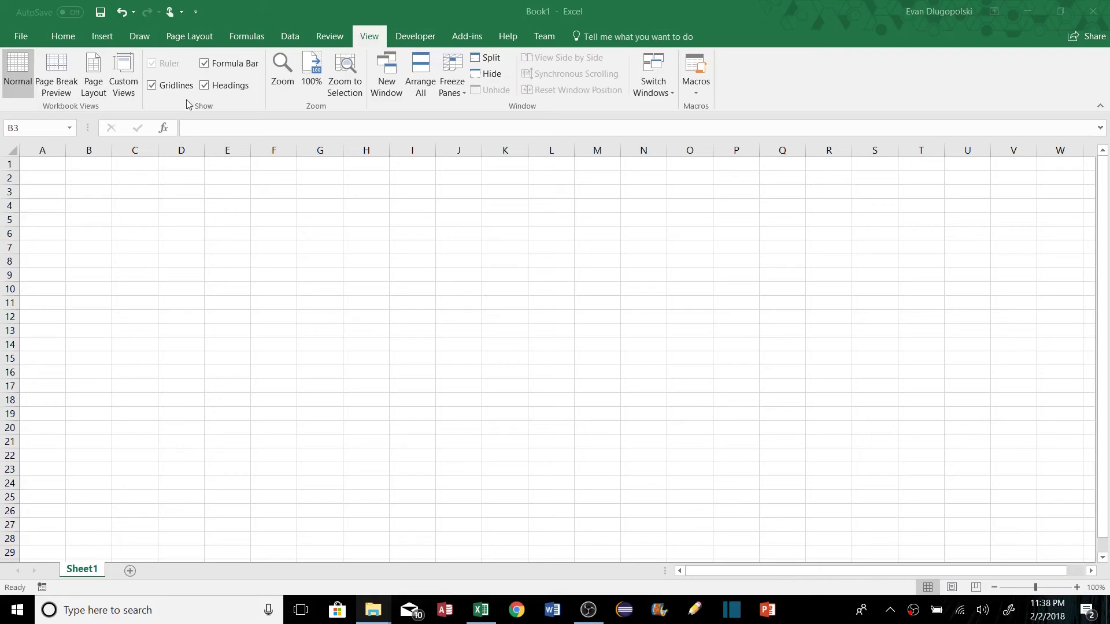
Step: Add the Test macro to the Quick Access Toolbar, then run it from A1 to fill 1, 2, 3
{"action": "left_click", "coordinate": [195, 12]}
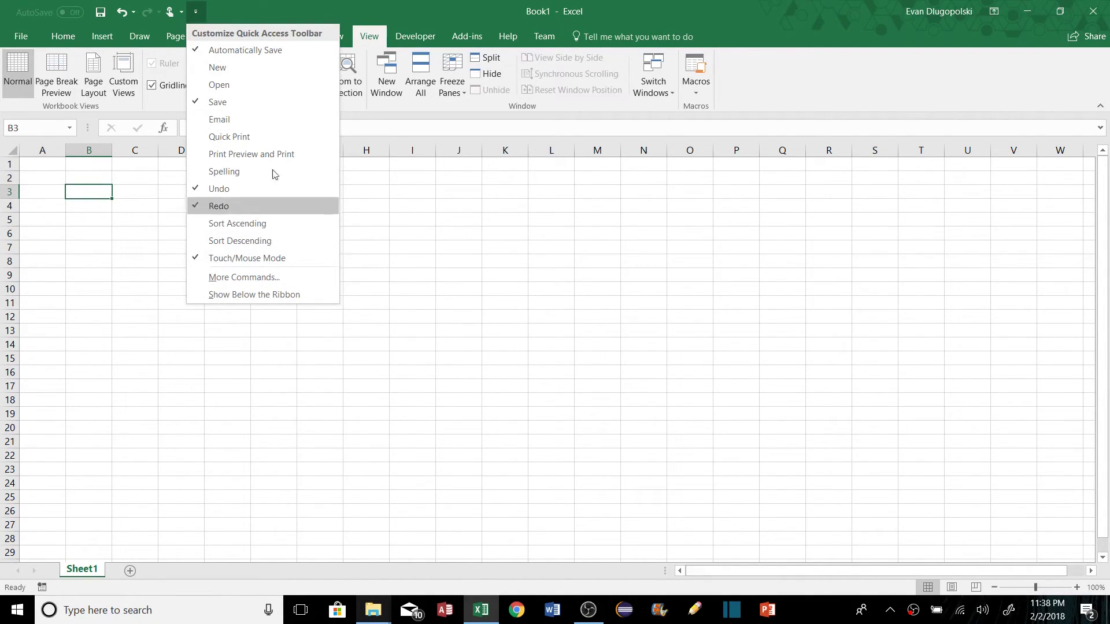
{"action": "left_click", "coordinate": [223, 6]}
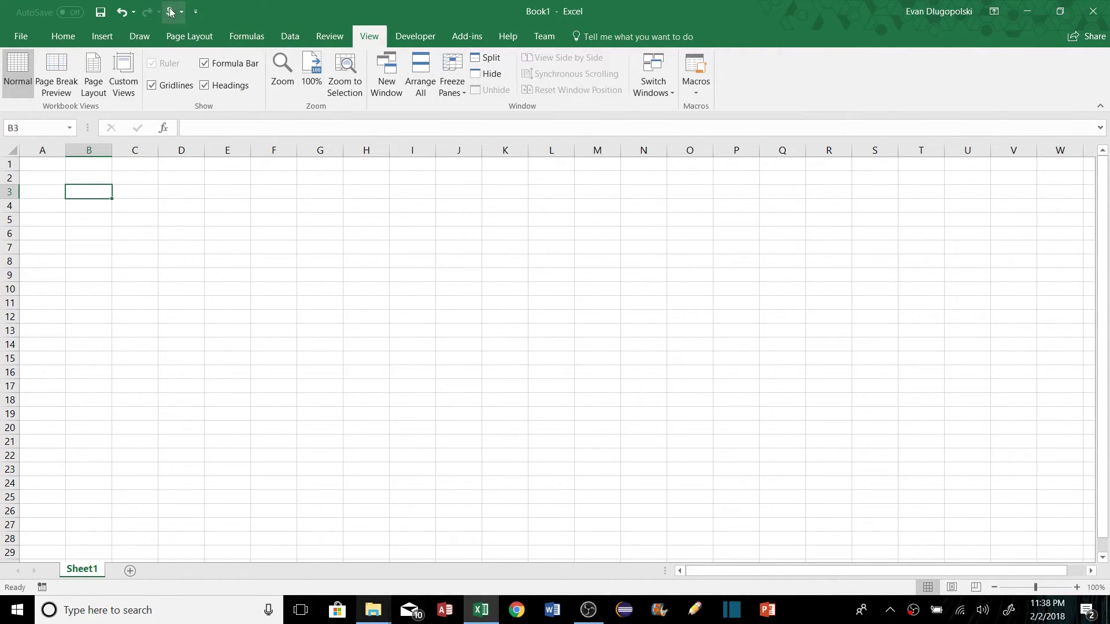
{"action": "left_click", "coordinate": [196, 13]}
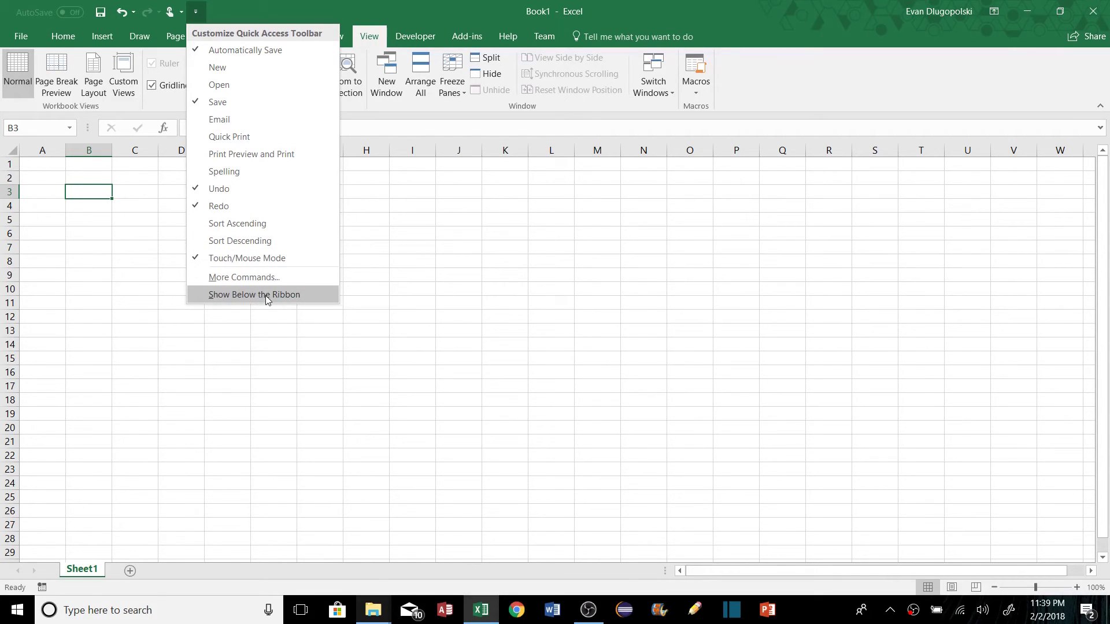
{"action": "left_click", "coordinate": [278, 277]}
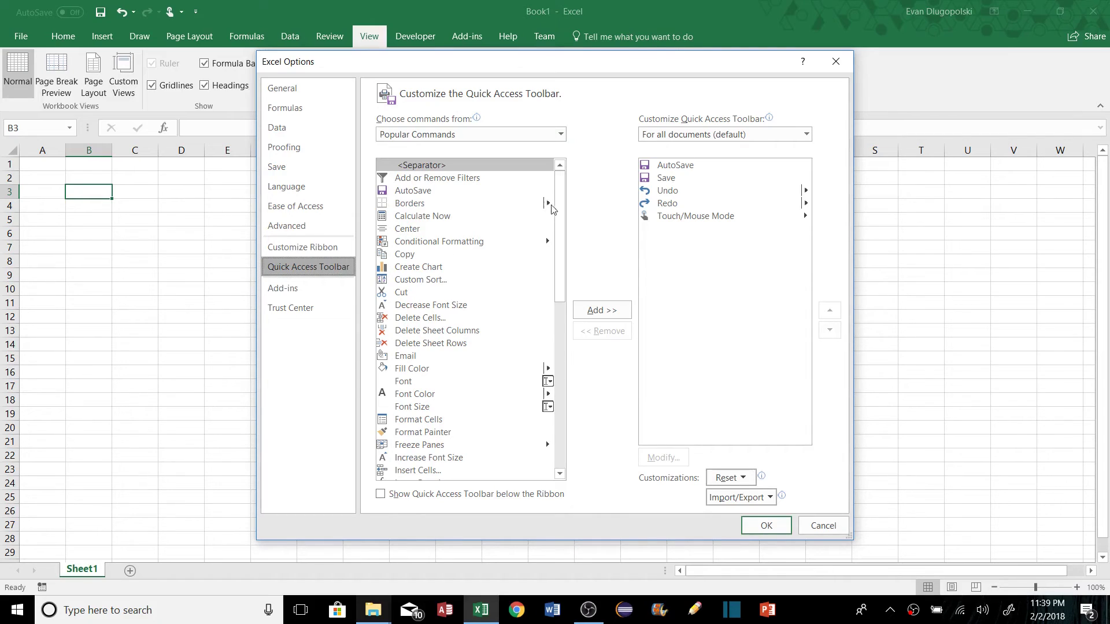
{"action": "left_click", "coordinate": [560, 134]}
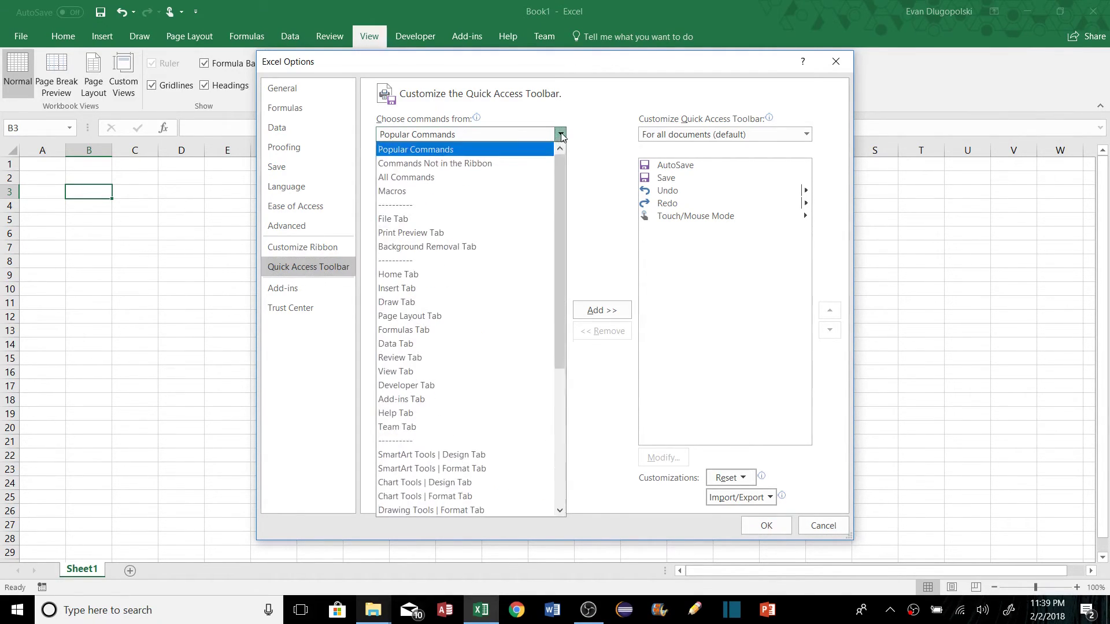
{"action": "left_click", "coordinate": [406, 194]}
{"action": "left_click", "coordinate": [402, 180]}
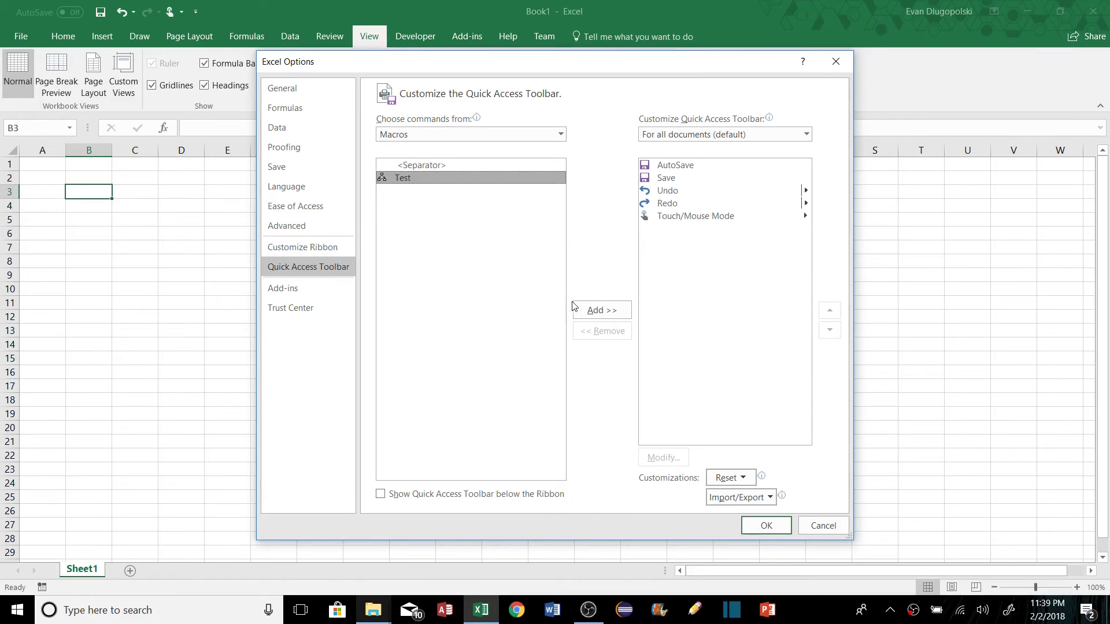
{"action": "left_click", "coordinate": [592, 313]}
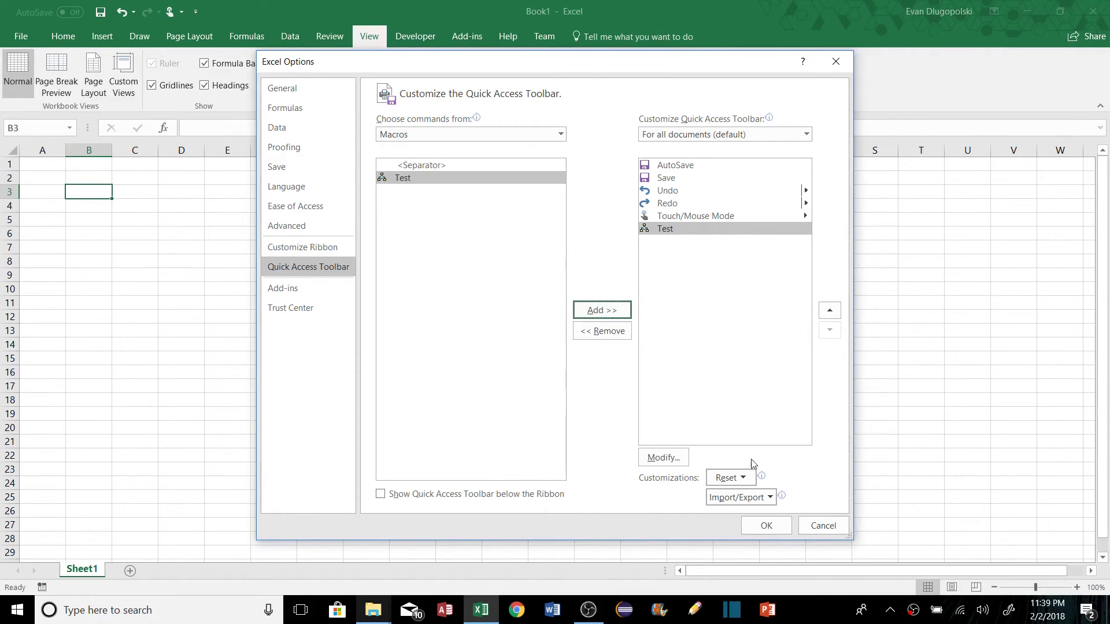
{"action": "left_click", "coordinate": [765, 526]}
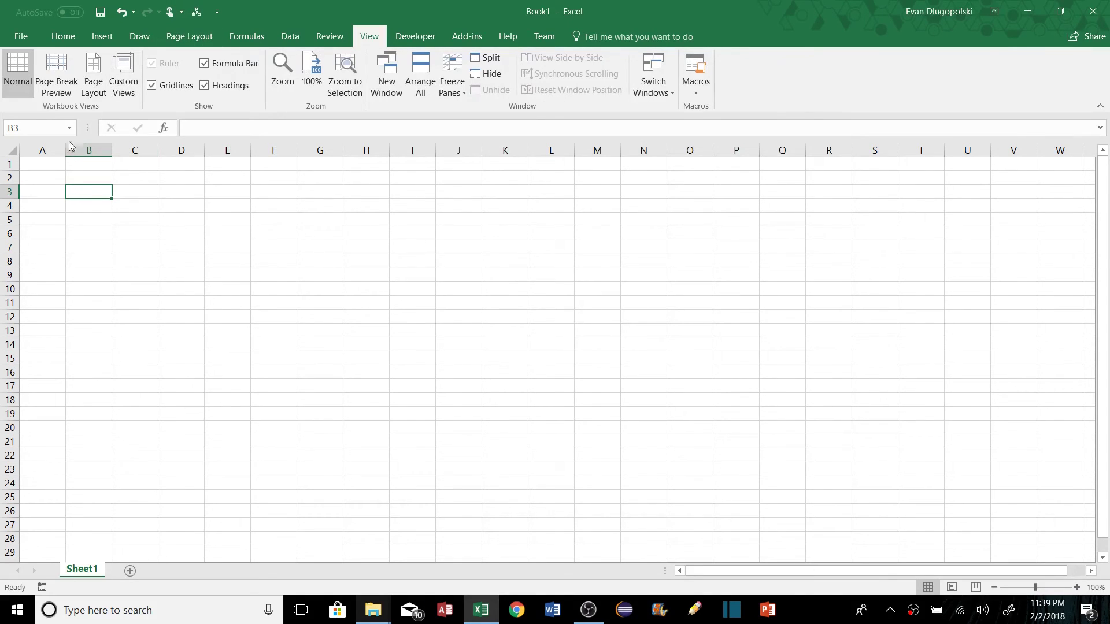
{"action": "left_click", "coordinate": [52, 164]}
{"action": "left_click", "coordinate": [197, 12]}
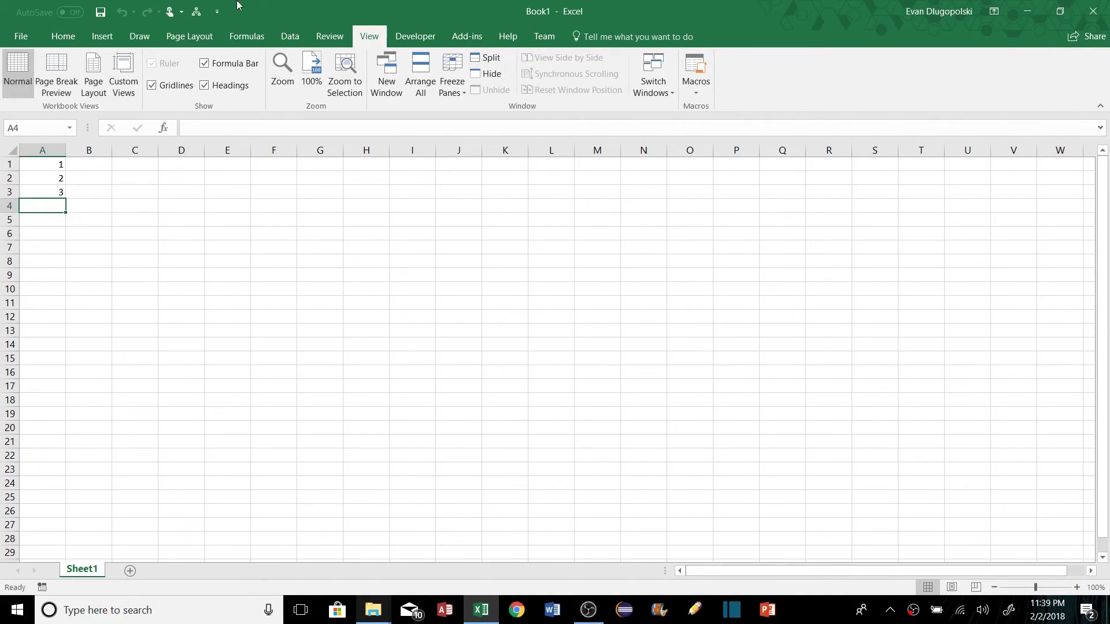
Step: Reopen the Quick Access Toolbar settings via More Commands, with the command list set to All Commands
{"action": "left_click", "coordinate": [413, 427]}
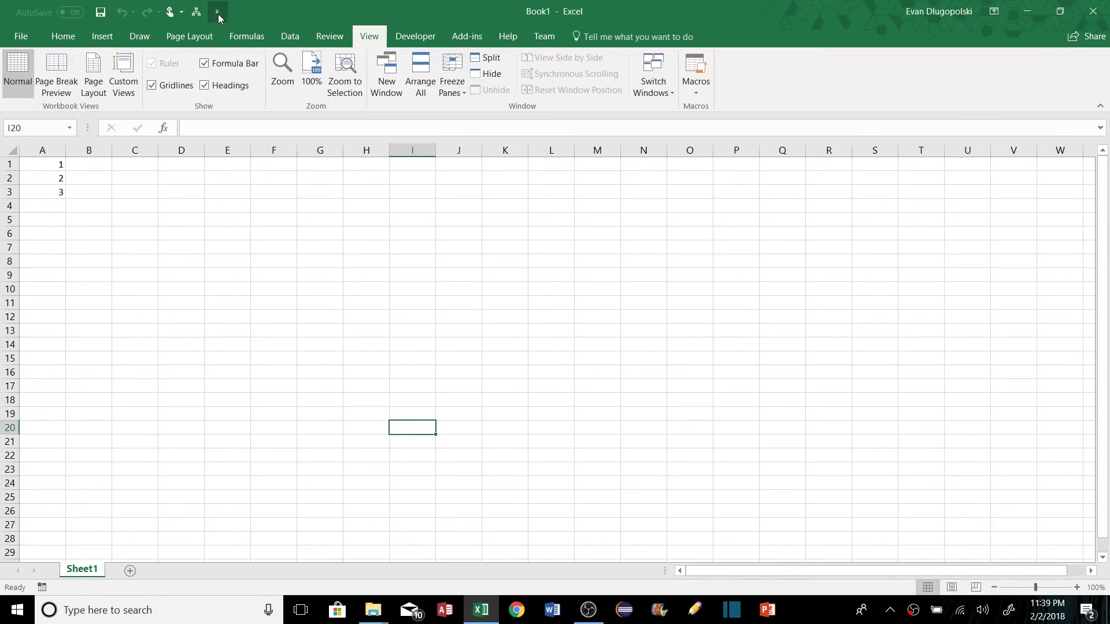
{"action": "left_click", "coordinate": [217, 12]}
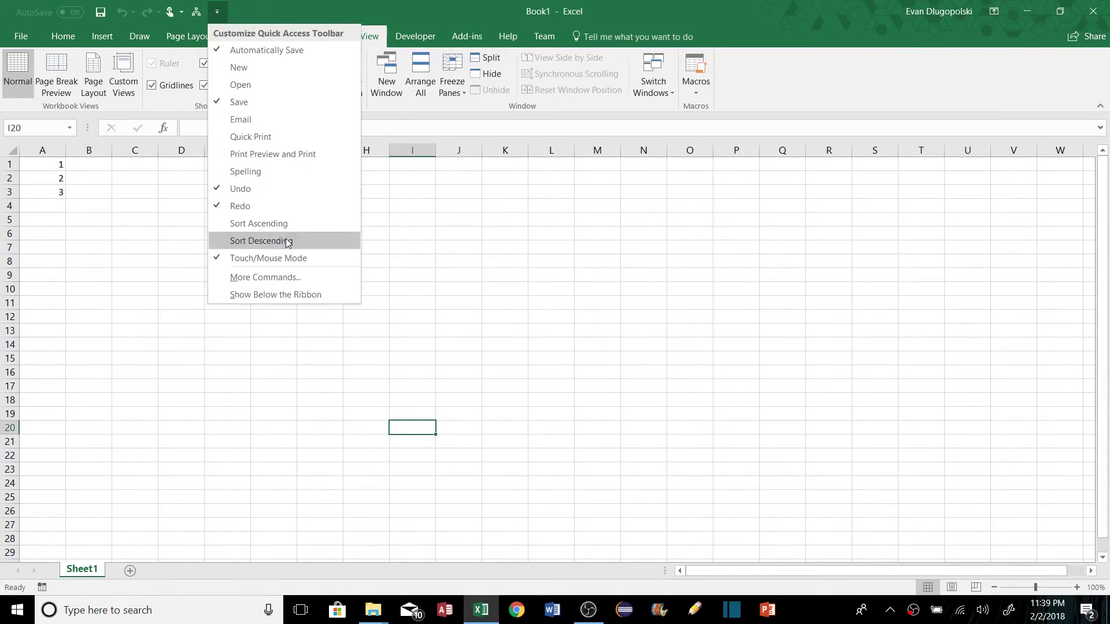
{"action": "left_click", "coordinate": [288, 278]}
{"action": "left_click", "coordinate": [479, 138]}
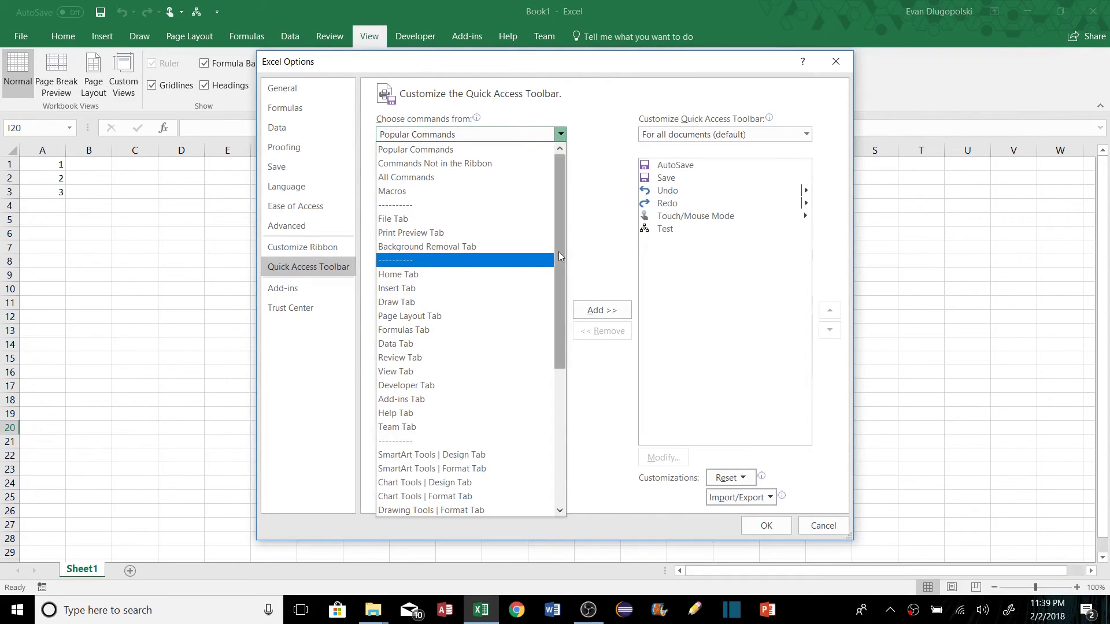
{"action": "key", "text": "Escape"}
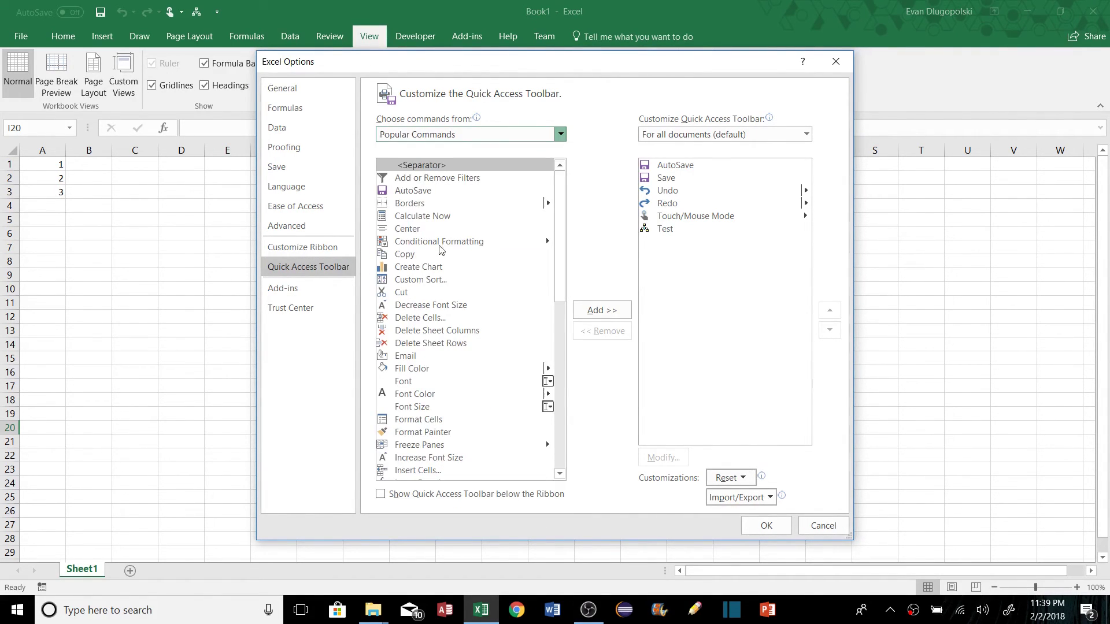
{"action": "left_click", "coordinate": [559, 134]}
{"action": "left_click", "coordinate": [555, 161]}
{"action": "left_click_drag", "start_coordinate": [558, 181], "coordinate": [553, 424]}
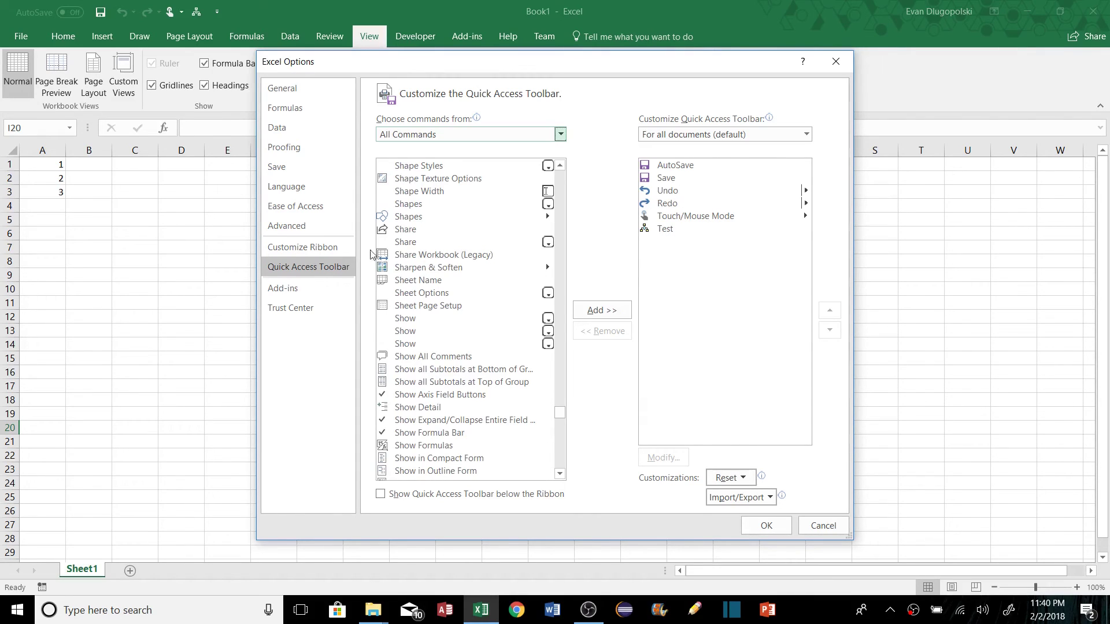
Step: Check Developer under Customize the Ribbon's Main Tabs and expand it to show its Code group
{"action": "left_click", "coordinate": [326, 250]}
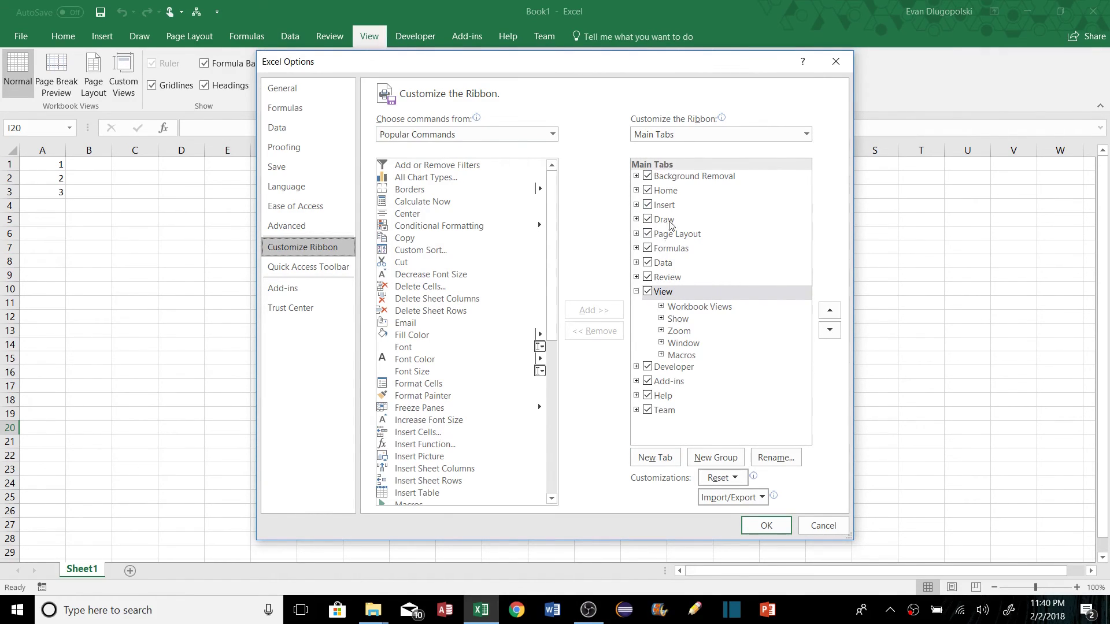
{"action": "left_click", "coordinate": [647, 367]}
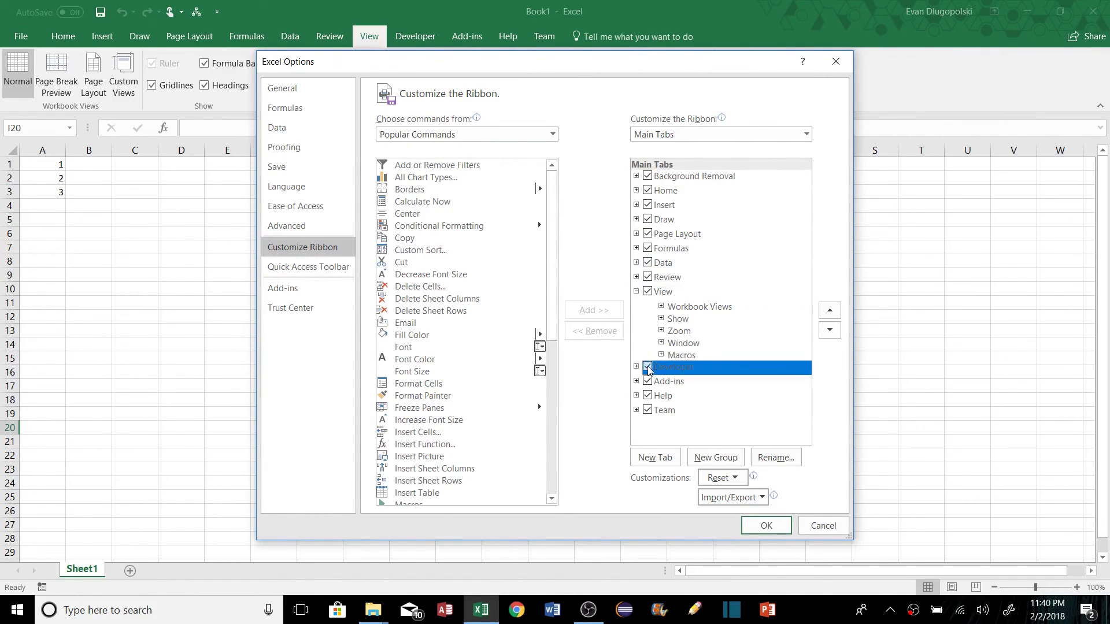
{"action": "left_click", "coordinate": [648, 366]}
{"action": "left_click", "coordinate": [636, 368]}
{"action": "left_click", "coordinate": [661, 381]}
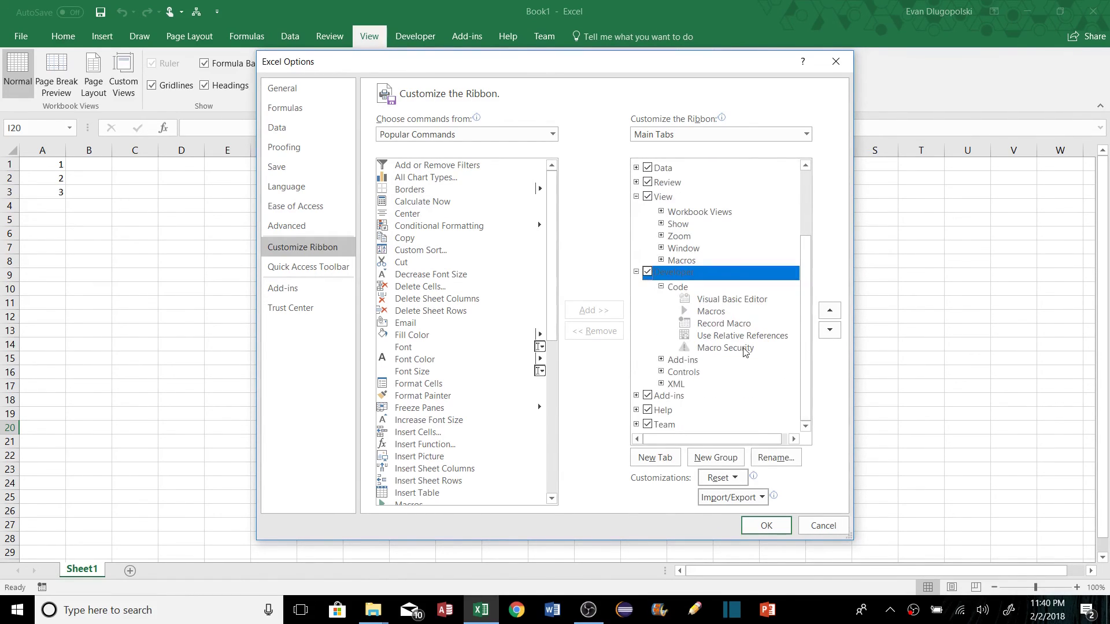